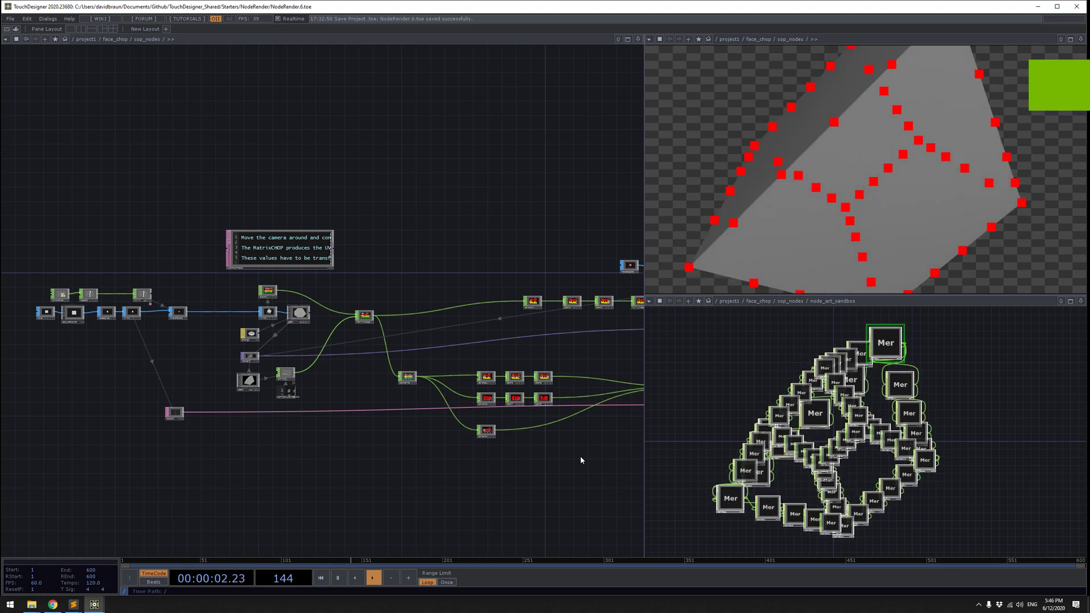
# Switch to the browser and watch the TouchDesigner Node Renderer video on Vimeo, skipping ahead twice before pausing it.
pyautogui.hotkey('alt', 'Tab')
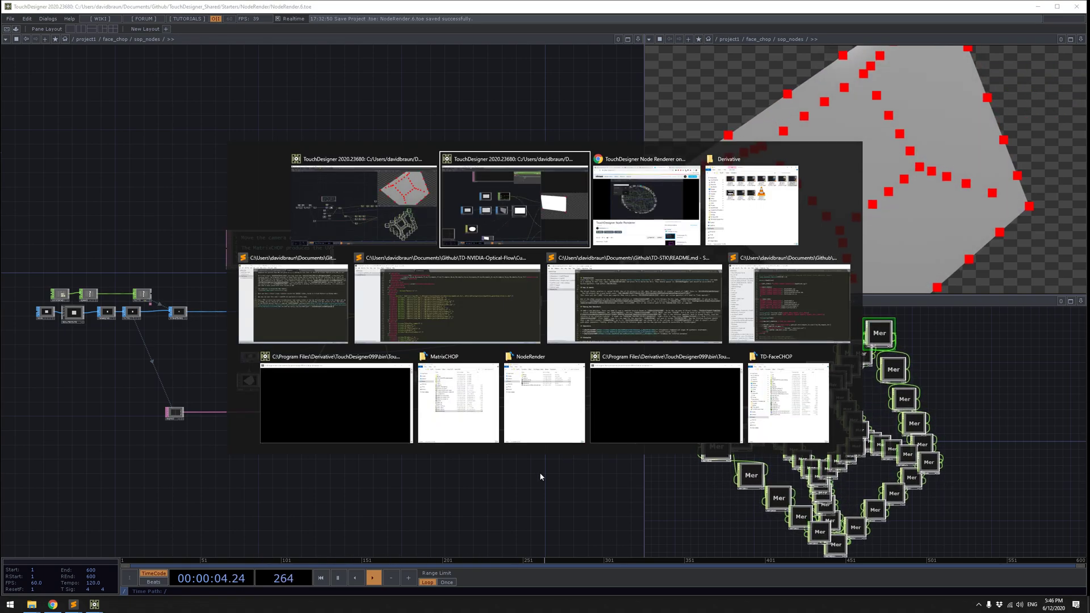
pyautogui.hotkey('alt', 'Tab')
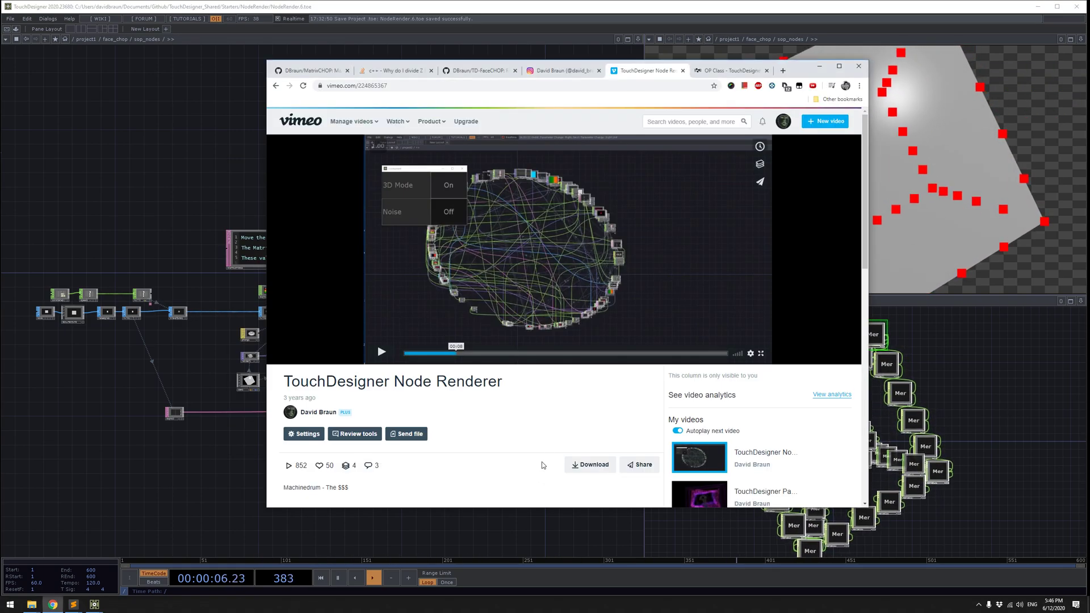
pyautogui.click(383, 352)
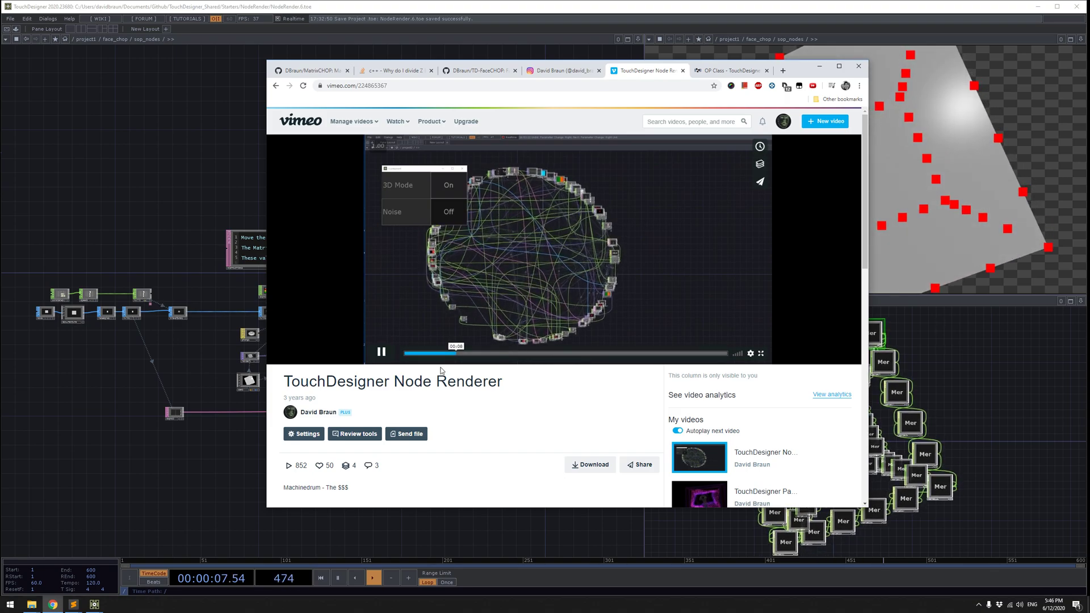
pyautogui.click(551, 355)
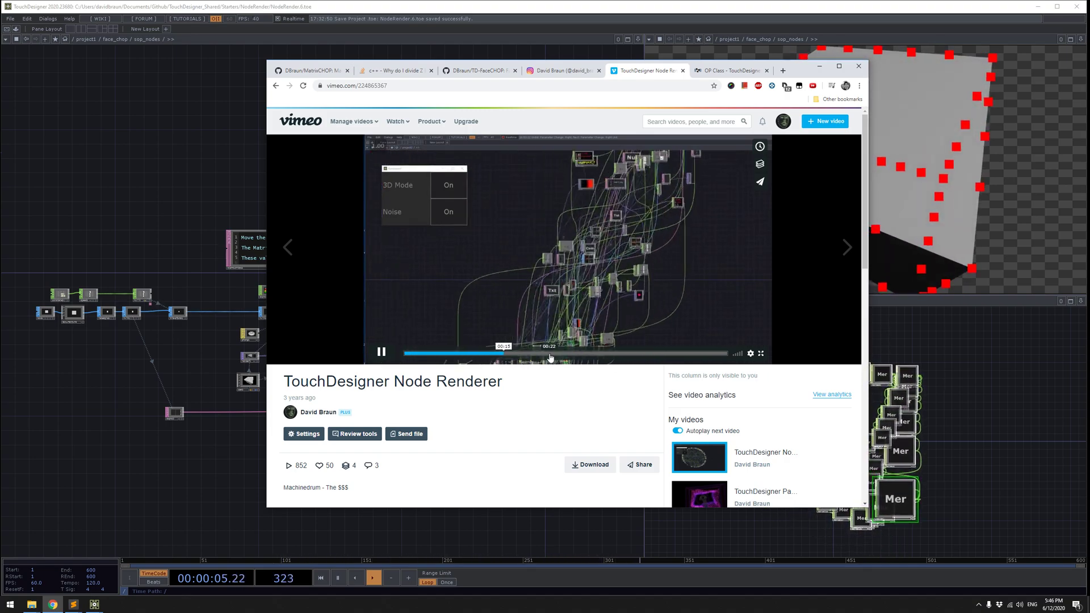
pyautogui.click(645, 354)
pyautogui.click(383, 351)
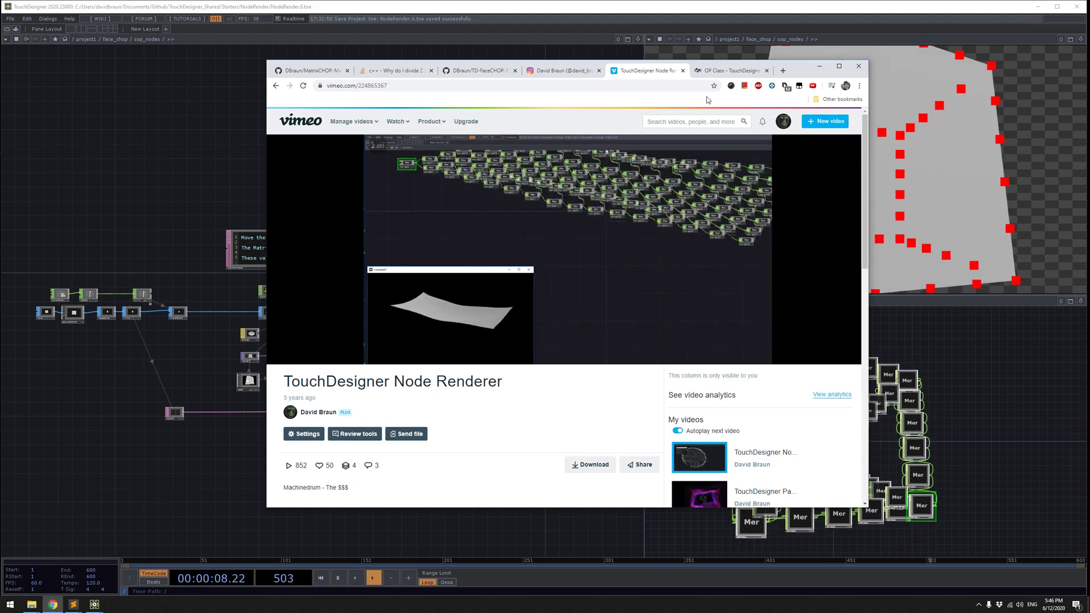
# Review the FaceNode Instagram post and the TD-FaceCHOP and Stack Overflow perspective-projection reference pages.
pyautogui.click(550, 72)
pyautogui.click(496, 310)
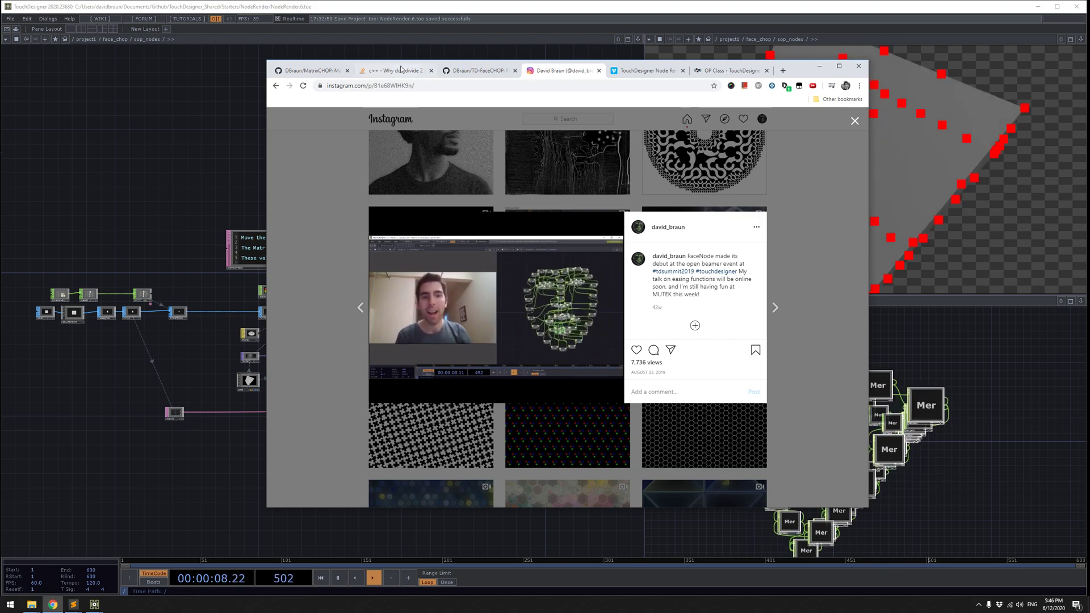
pyautogui.click(478, 71)
pyautogui.click(403, 73)
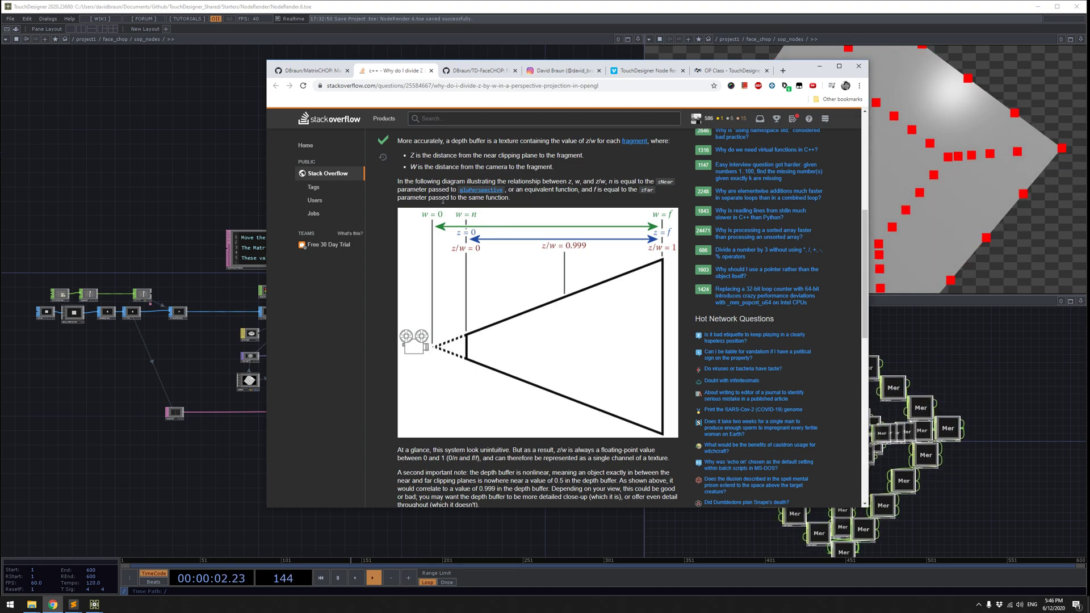
# Return to the browser and read the Demo section of the MatrixCHOP GitHub page.
pyautogui.click(1025, 394)
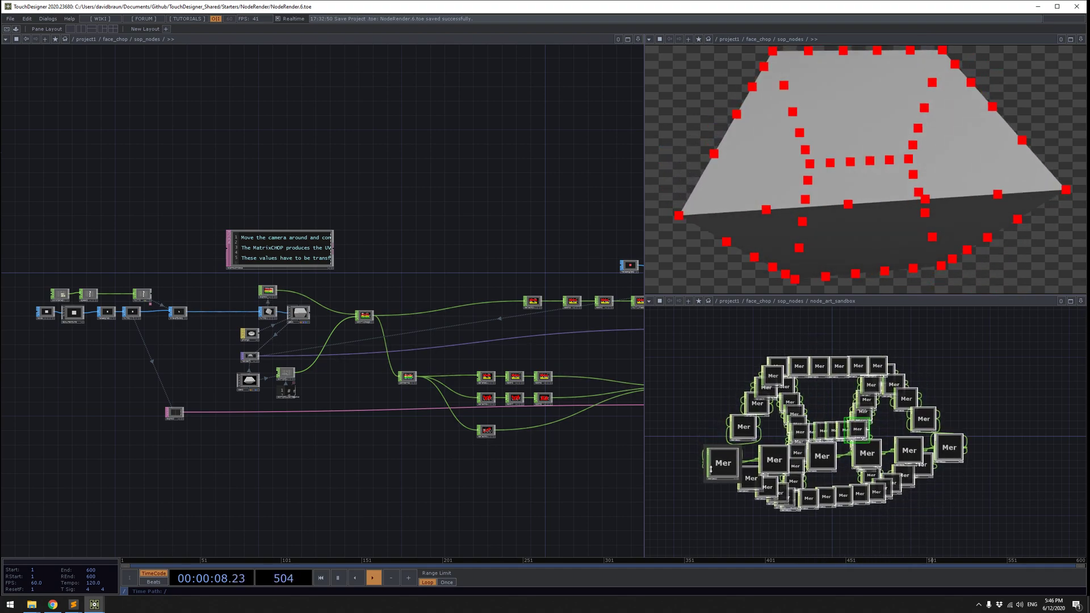
pyautogui.hotkey('alt', 'Tab')
pyautogui.hotkey('alt', 'Tab')
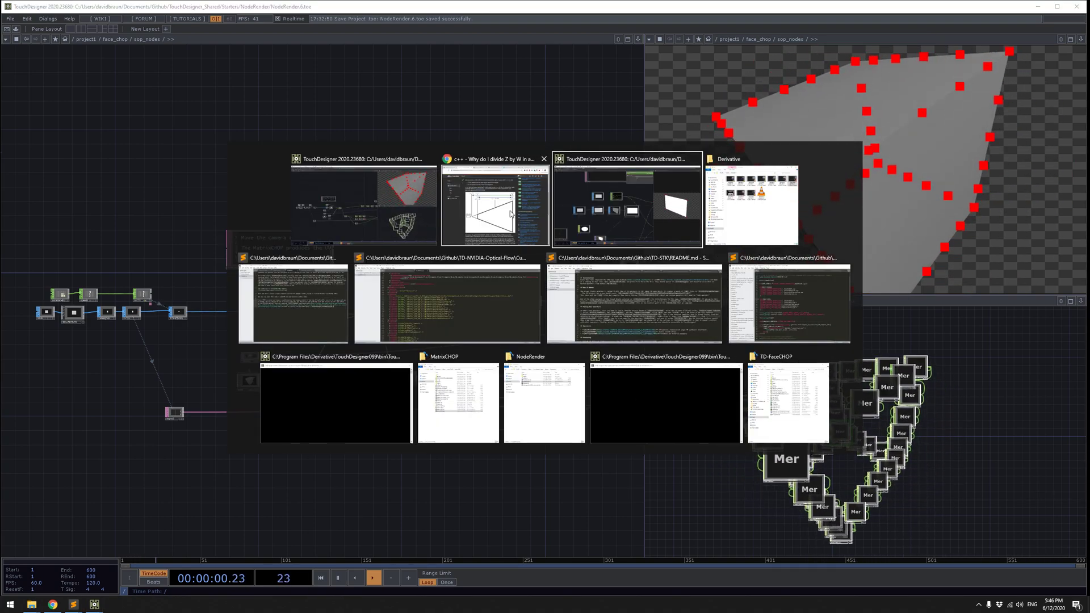
pyautogui.click(468, 187)
pyautogui.click(313, 75)
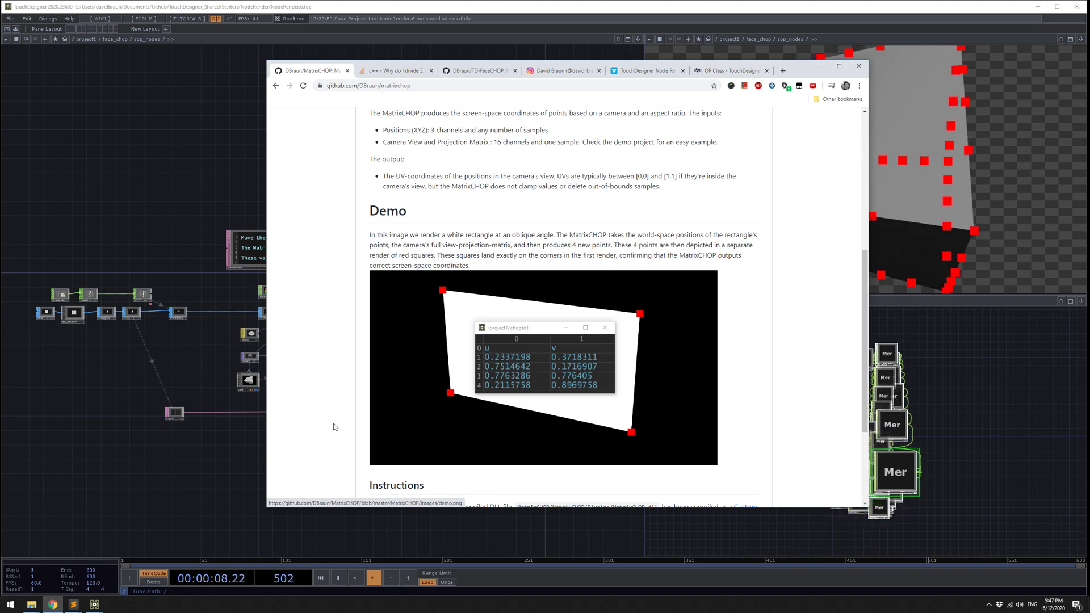
# Switch to the MatrixCHOP.9.toe TouchDesigner project and survey its node network from the LFO and cameras to the math node.
pyautogui.hotkey('alt', 'Tab')
pyautogui.hotkey('alt', 'Tab')
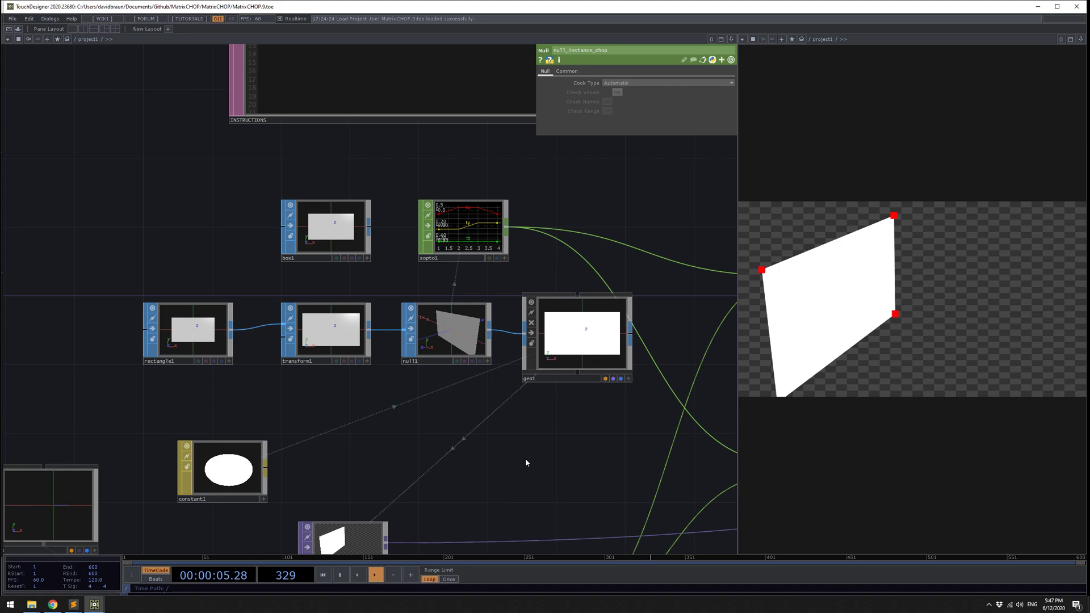
pyautogui.moveTo(526, 458); pyautogui.dragTo(481, 391)
pyautogui.moveTo(481, 392); pyautogui.dragTo(448, 397, button='middle')
pyautogui.moveTo(485, 403); pyautogui.dragTo(522, 341)
pyautogui.moveTo(523, 341); pyautogui.dragTo(474, 344, button='middle')
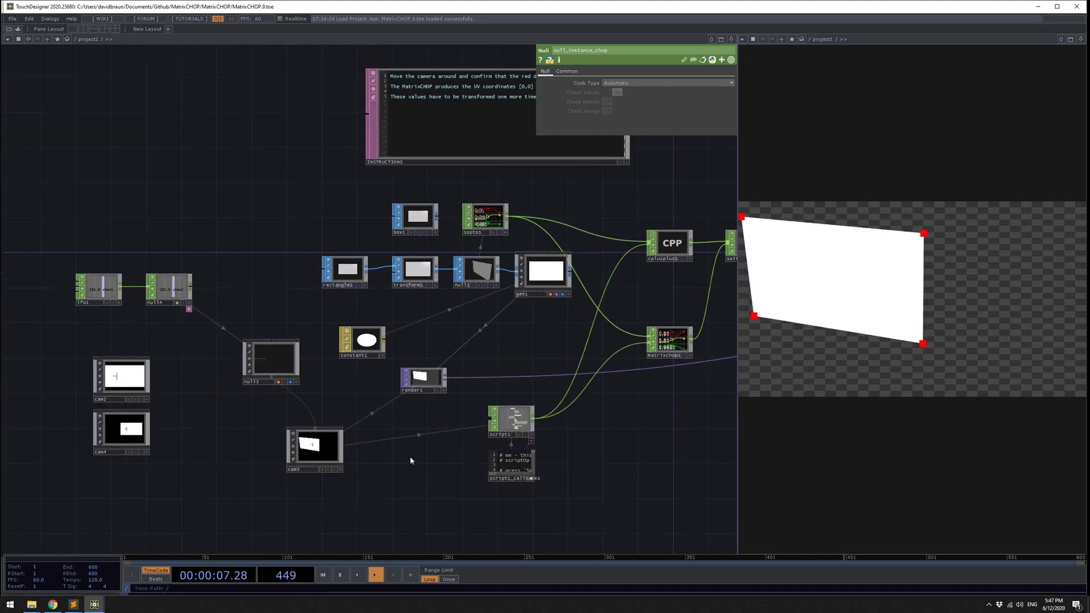
pyautogui.moveTo(410, 459); pyautogui.dragTo(437, 466)
pyautogui.moveTo(556, 457); pyautogui.dragTo(275, 462)
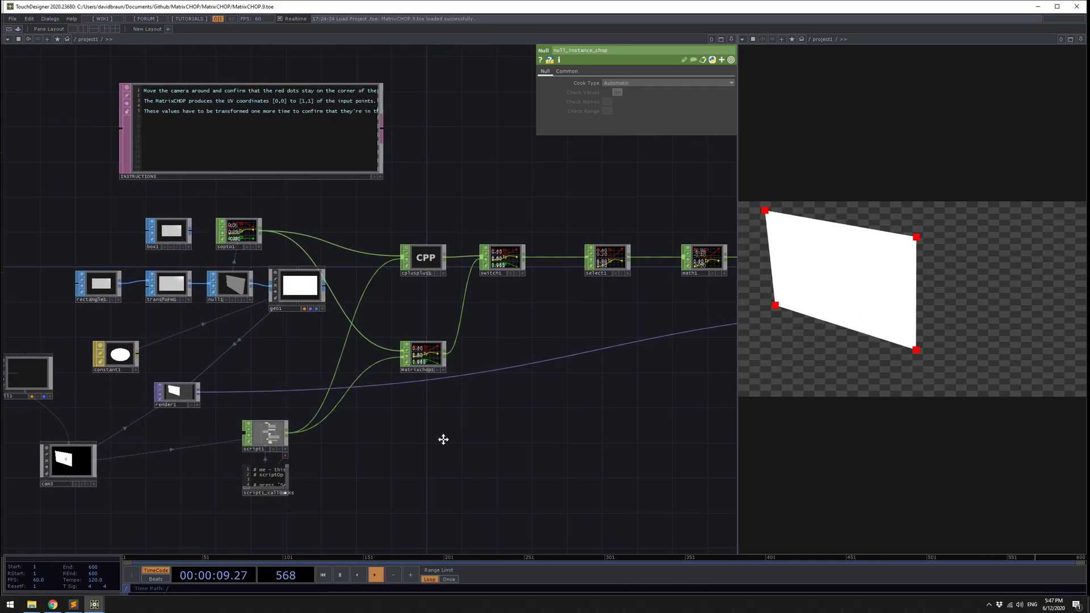
pyautogui.moveTo(443, 438); pyautogui.dragTo(402, 444)
pyautogui.moveTo(511, 435); pyautogui.dragTo(793, 442)
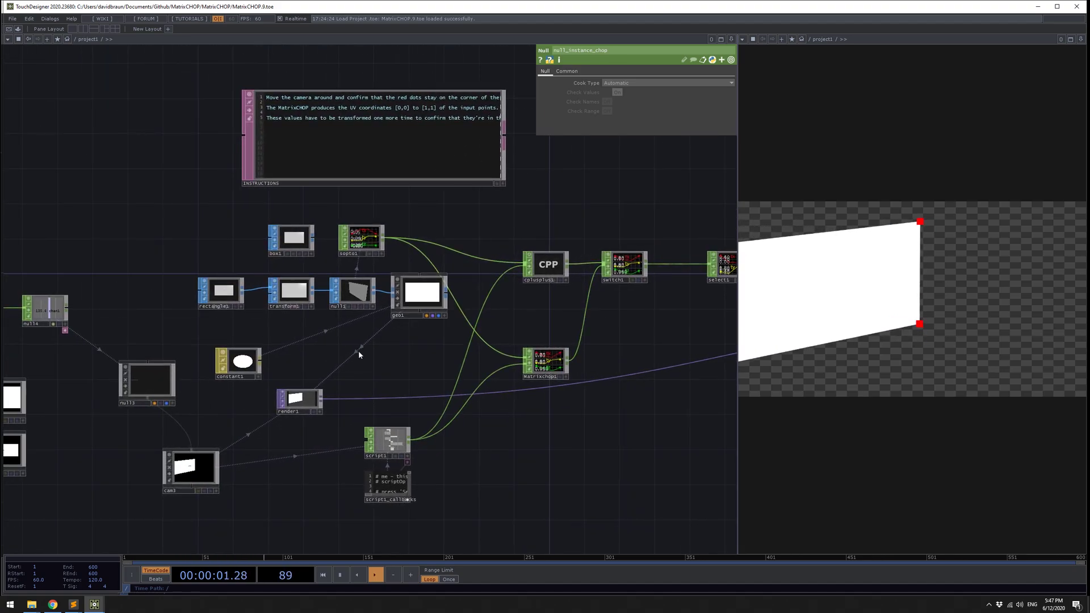
# Inspect the null1 SOP at the end of the rectangle chain.
pyautogui.moveTo(359, 350); pyautogui.dragTo(433, 381)
pyautogui.scroll(4, 423, 322)
pyautogui.click(433, 322)
pyautogui.scroll(6, 437, 323)
pyautogui.scroll(-8, 489, 332)
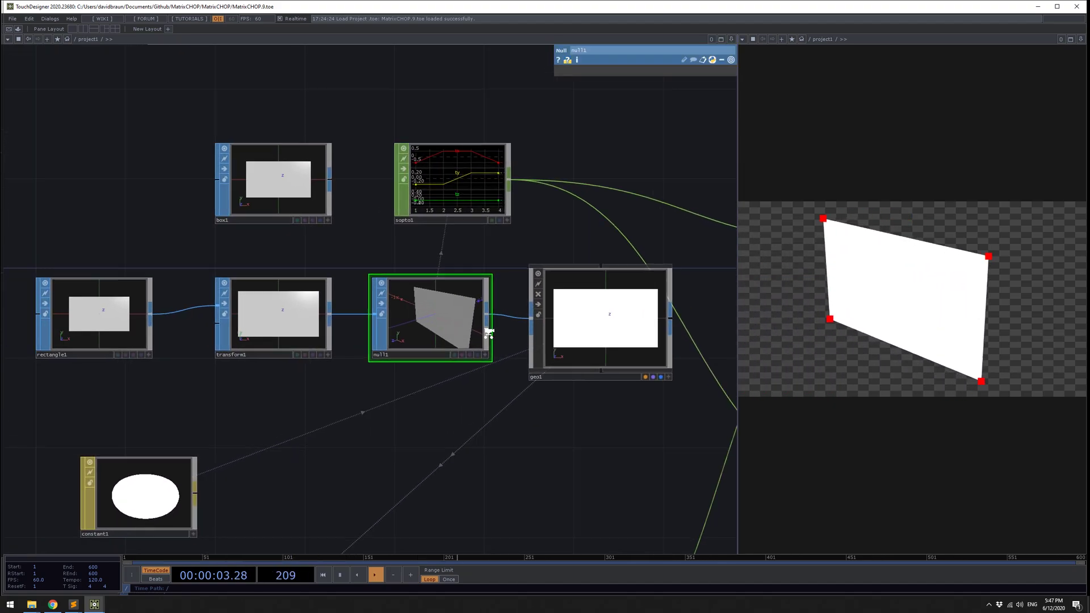
pyautogui.moveTo(323, 411); pyautogui.dragTo(380, 356)
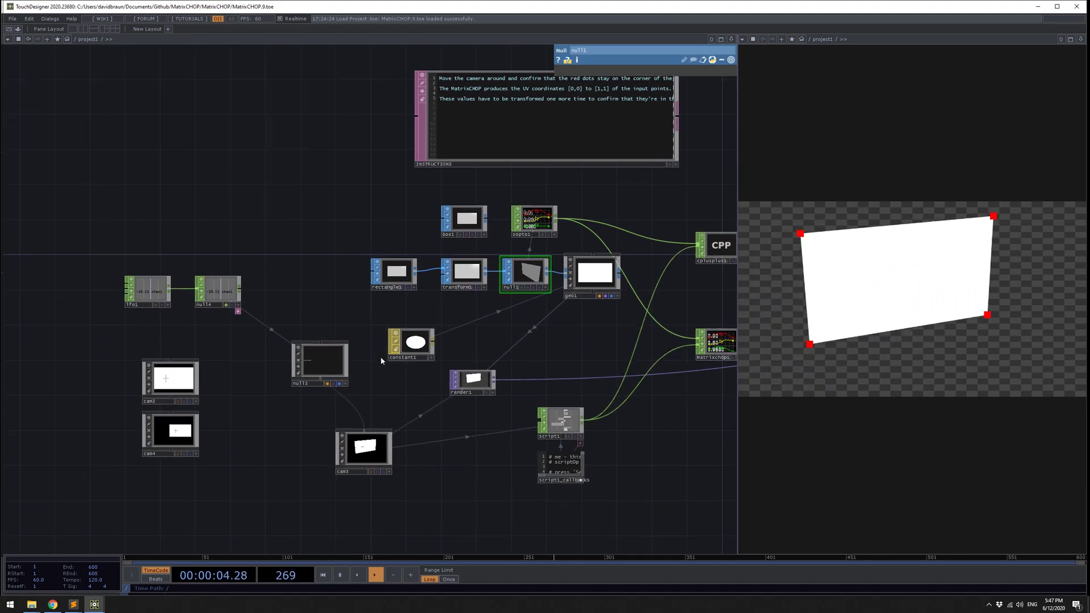
# Examine the parameters of the cam3 camera and of its parent null3.
pyautogui.scroll(2, 370, 453)
pyautogui.click(370, 451)
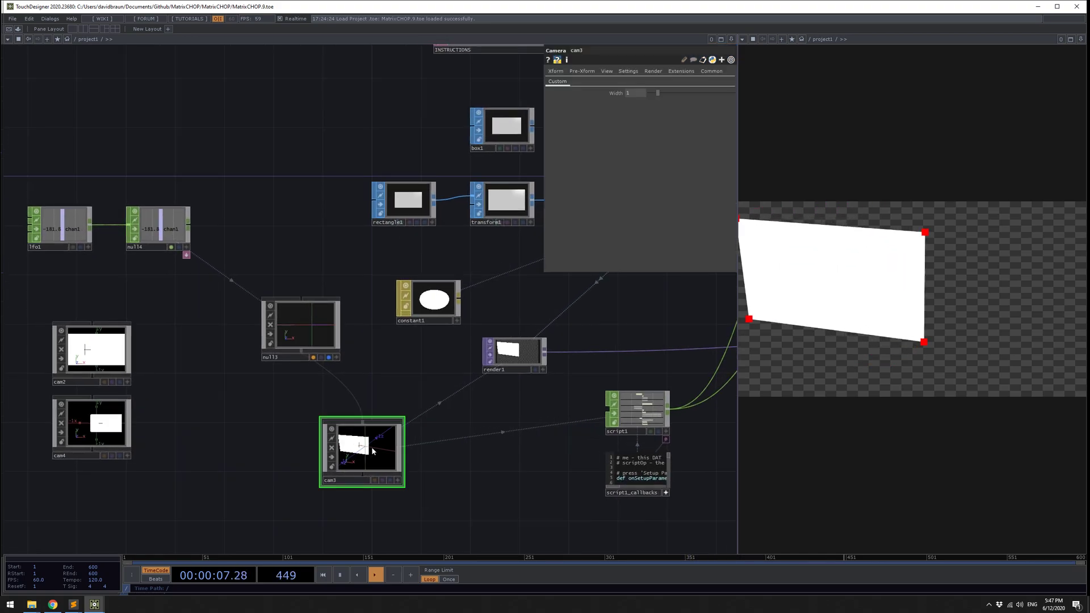
pyautogui.click(301, 328)
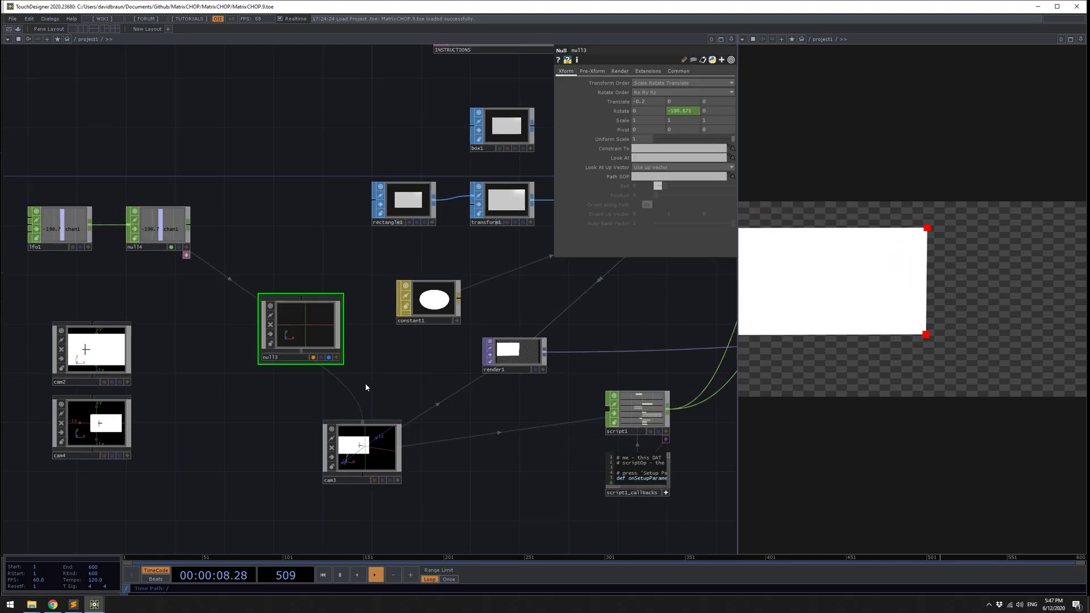
pyautogui.scroll(2, 376, 471)
pyautogui.click(374, 462)
pyautogui.click(283, 264)
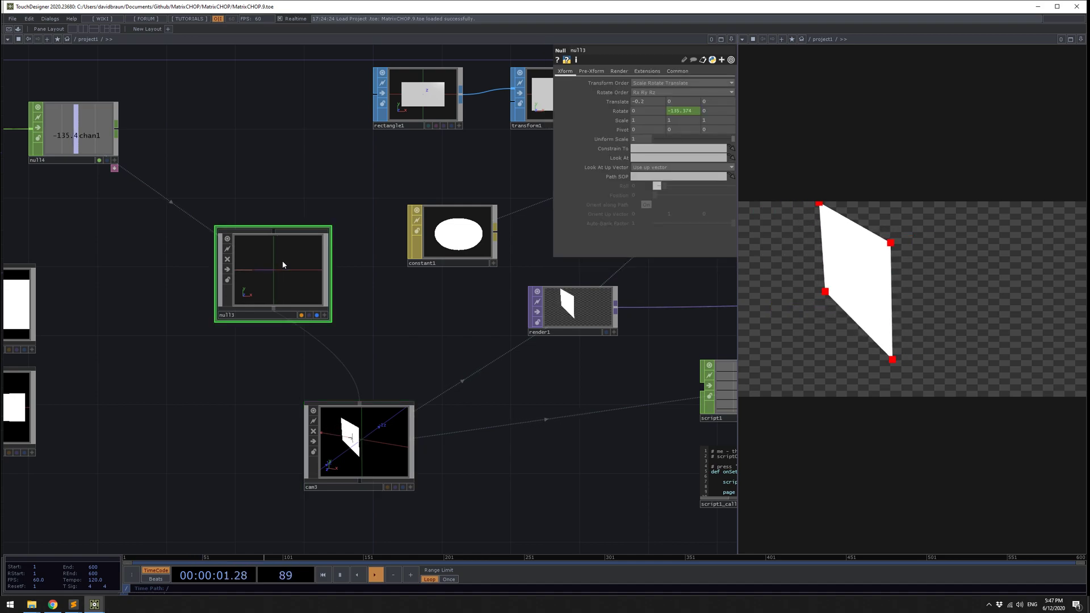
# Check which camera and geometry render1 uses, and inspect the null1 geometry feeding geo1.
pyautogui.moveTo(492, 411); pyautogui.dragTo(368, 436)
pyautogui.click(447, 344)
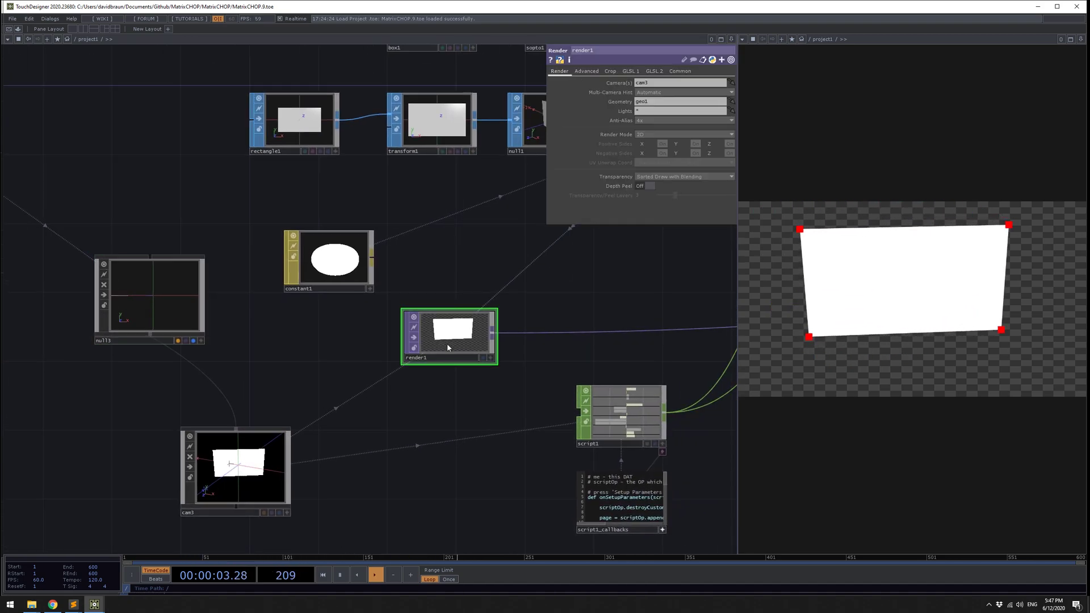
pyautogui.moveTo(434, 271); pyautogui.dragTo(349, 367)
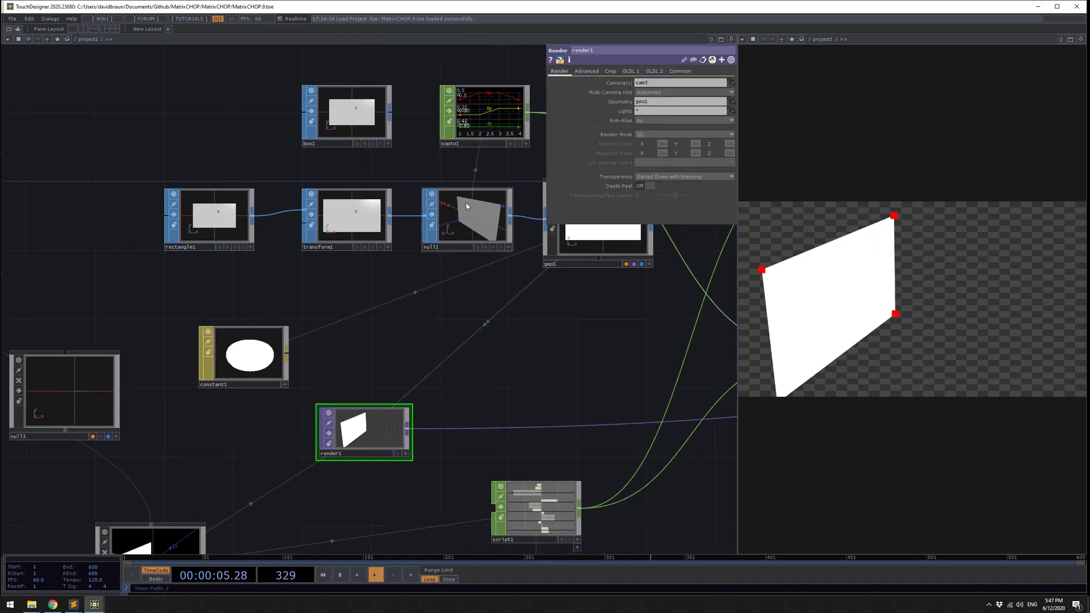
pyautogui.click(466, 207)
pyautogui.scroll(-2, 340, 333)
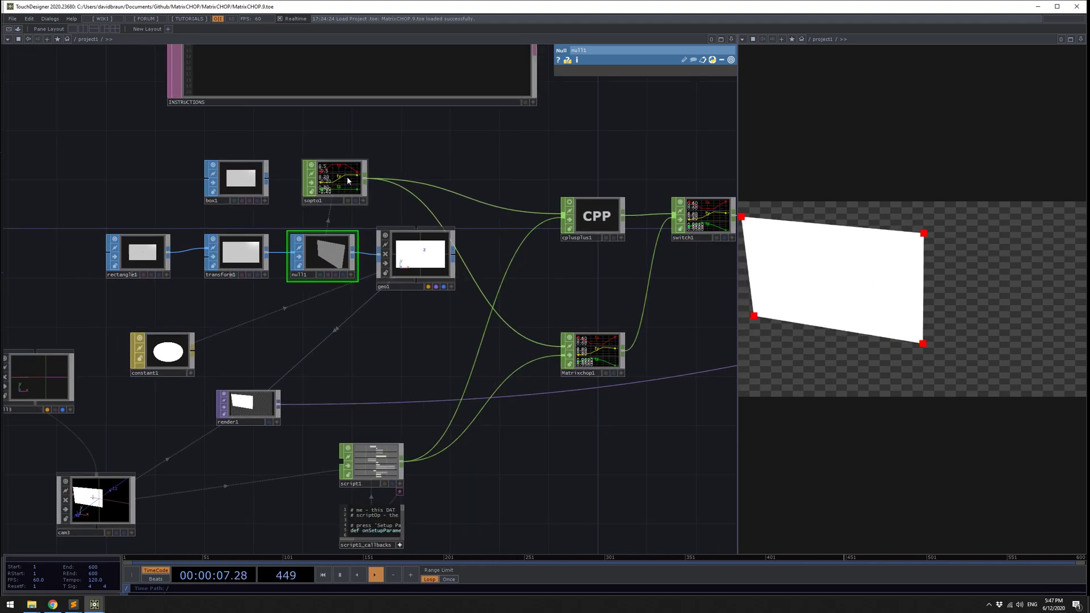
# Examine the parameters of sopto1, which supplies the point positions, and of the Matrixchop1 node it feeds.
pyautogui.click(342, 185)
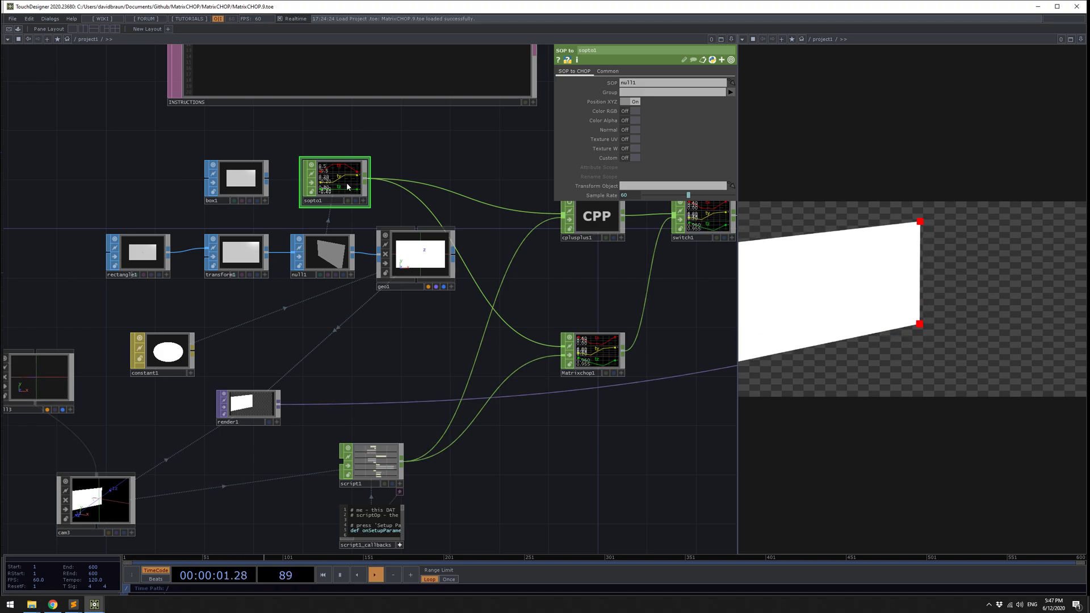
pyautogui.moveTo(524, 448); pyautogui.dragTo(486, 419)
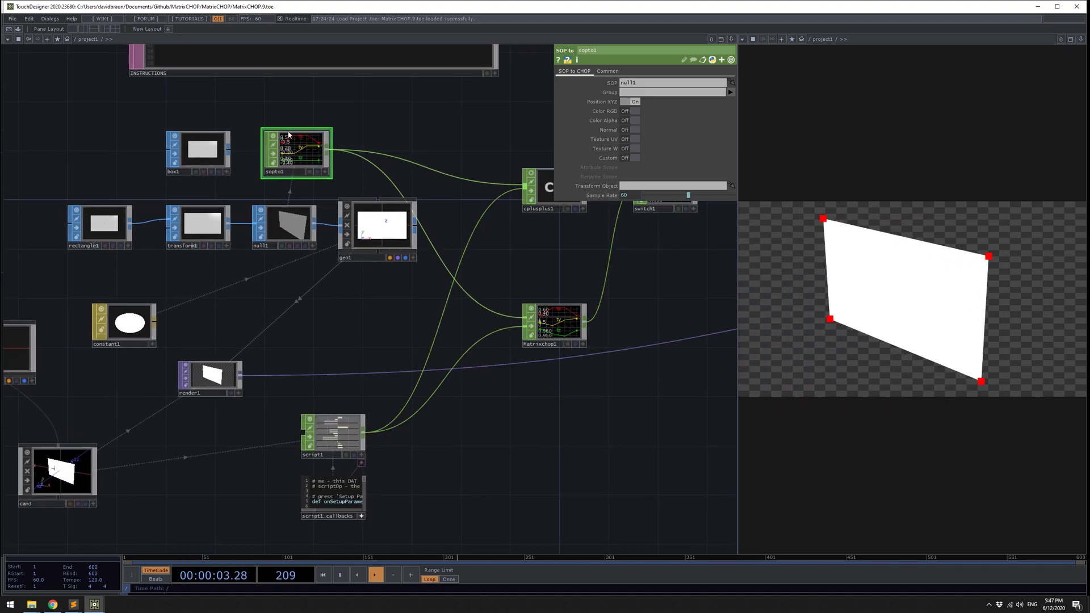
pyautogui.click(557, 322)
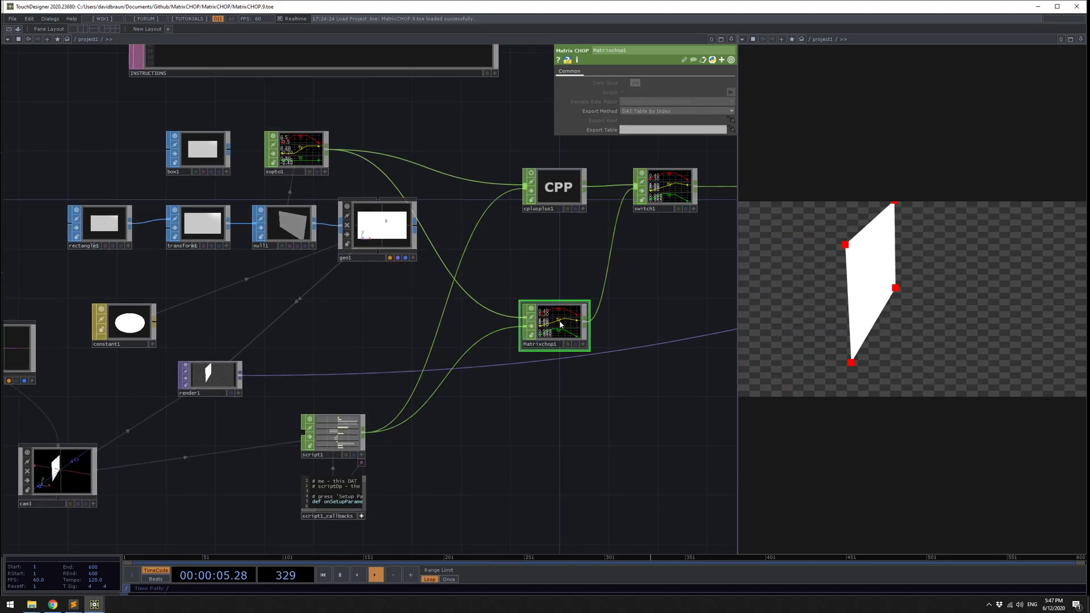
pyautogui.moveTo(546, 384); pyautogui.dragTo(594, 357)
# Inspect the script1 CHOP with its script1_callbacks DAT and trace its link back to cam3.
pyautogui.moveTo(369, 390); pyautogui.dragTo(463, 513, button='right')
pyautogui.moveTo(362, 438); pyautogui.dragTo(427, 434, button='middle')
pyautogui.moveTo(482, 402); pyautogui.dragTo(518, 341)
pyautogui.moveTo(319, 233)
pyautogui.mouseDown(button='right')
pyautogui.moveTo(362, 277)
pyautogui.moveTo(539, 549)
pyautogui.moveTo(480, 444)
pyautogui.moveTo(320, 229)
pyautogui.mouseUp(button='right')
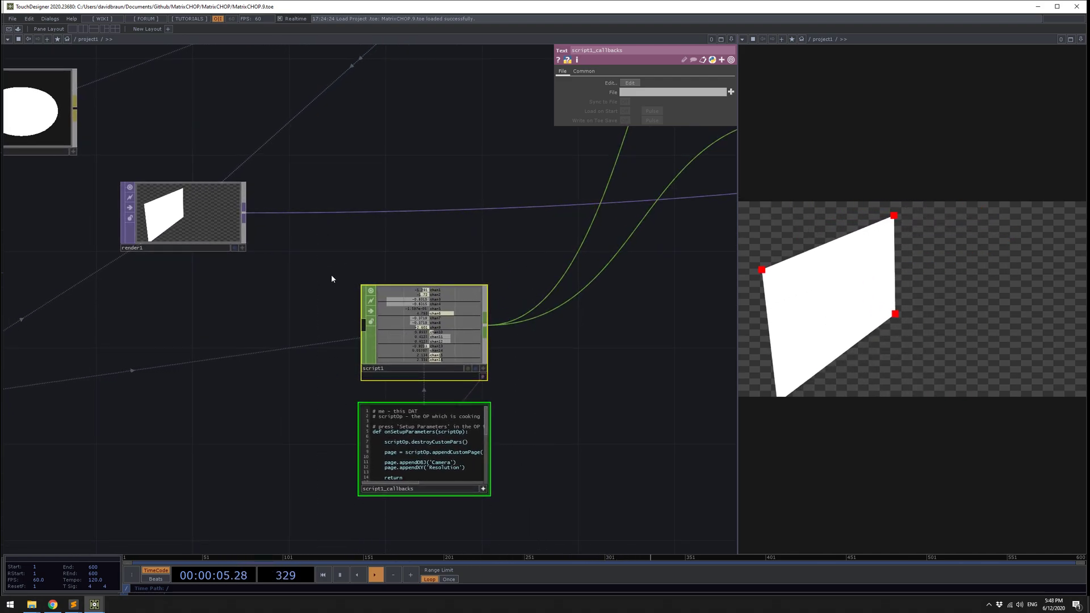
pyautogui.moveTo(309, 271); pyautogui.dragTo(444, 223)
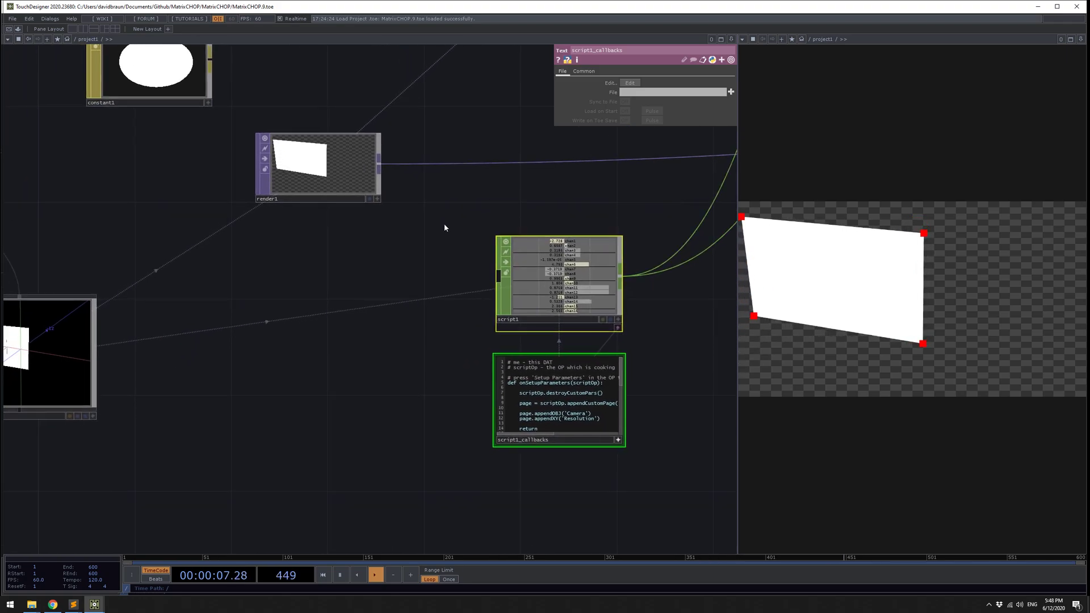
pyautogui.moveTo(449, 206); pyautogui.dragTo(639, 471, button='right')
pyautogui.moveTo(314, 369); pyautogui.dragTo(467, 365)
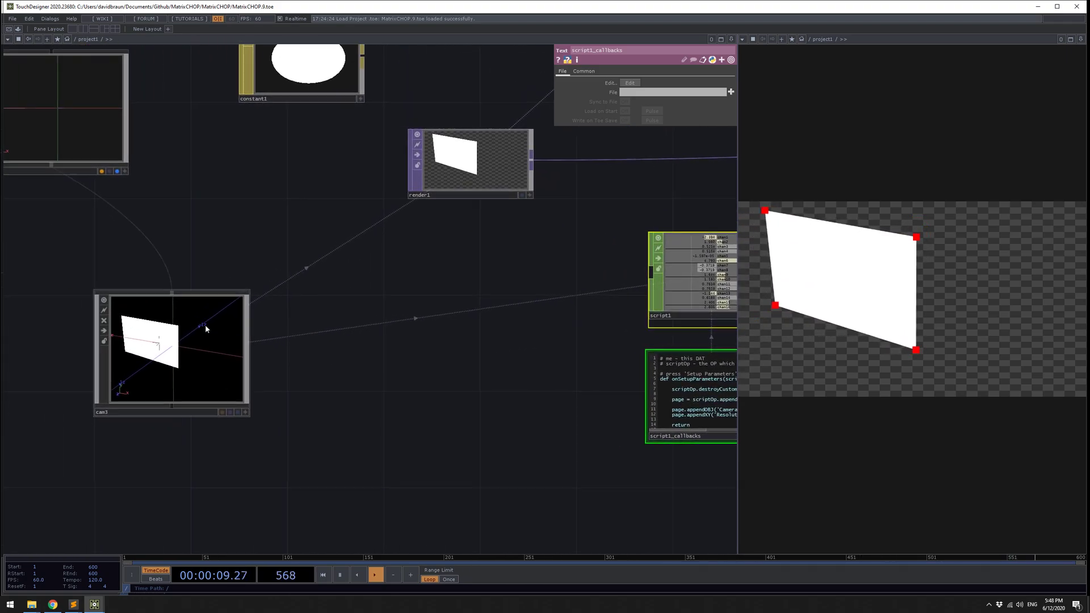
# Compare script1's Camera and Resolution parameters with the cam3 camera and the render1 output.
pyautogui.click(207, 325)
pyautogui.moveTo(533, 352); pyautogui.dragTo(287, 399)
pyautogui.click(457, 315)
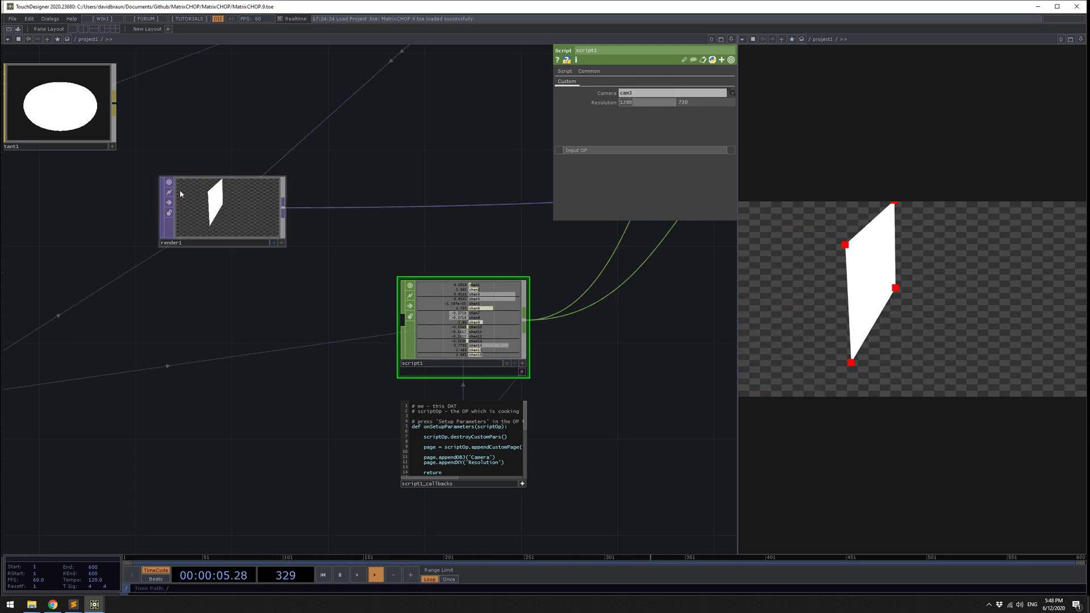
pyautogui.middleClick(217, 210)
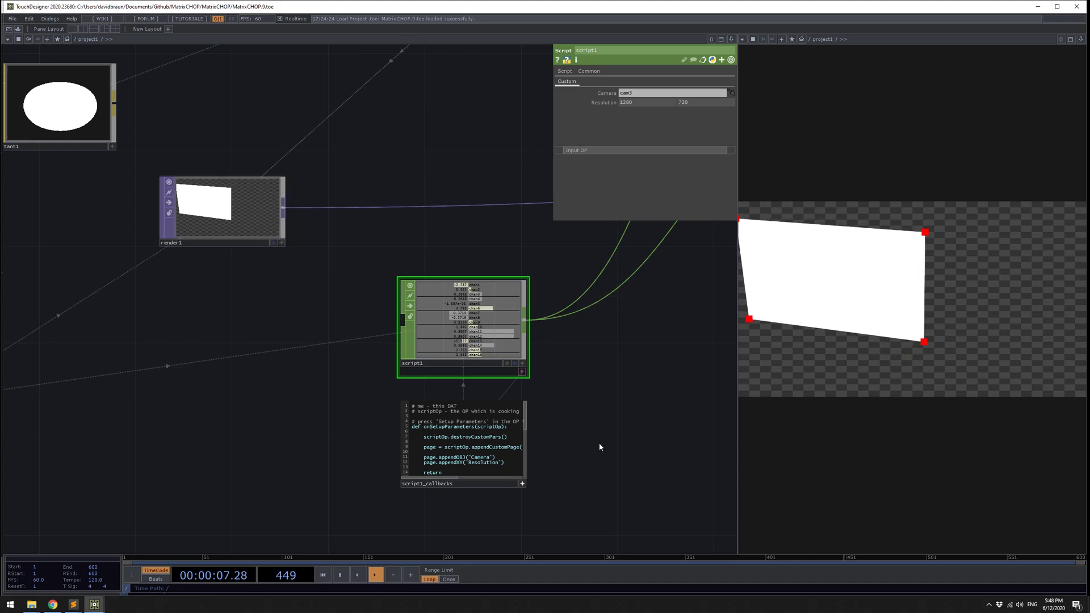
# Examine the onCook code in script1_callbacks, highlighting the worldTransform line and the projection-times-world matrix expression.
pyautogui.scroll(5, 545, 479)
pyautogui.scroll(3, 261, 445)
pyautogui.click(362, 420)
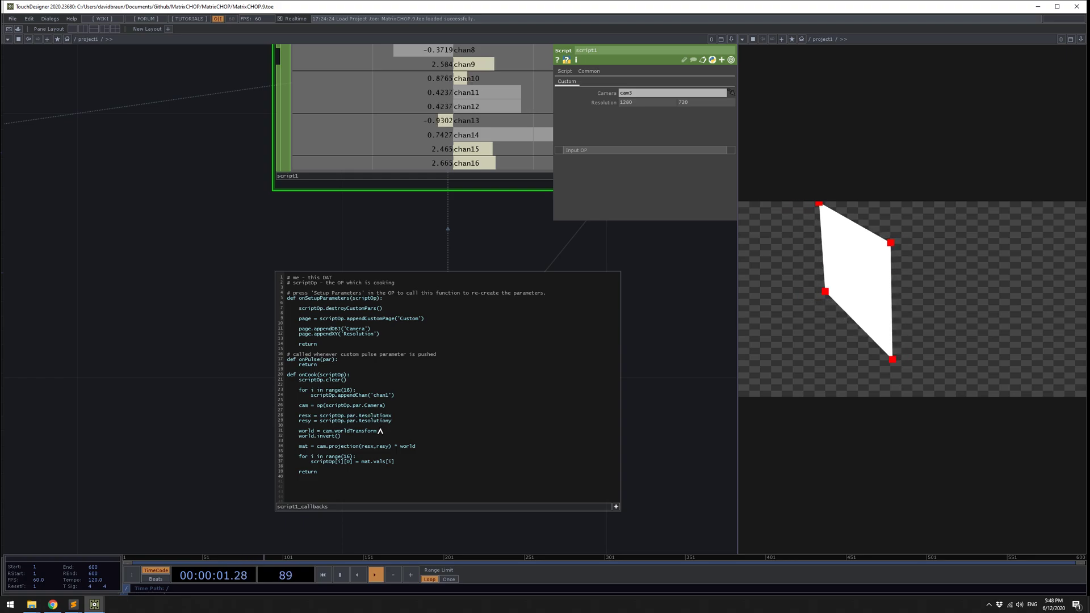
pyautogui.moveTo(311, 433); pyautogui.dragTo(298, 431)
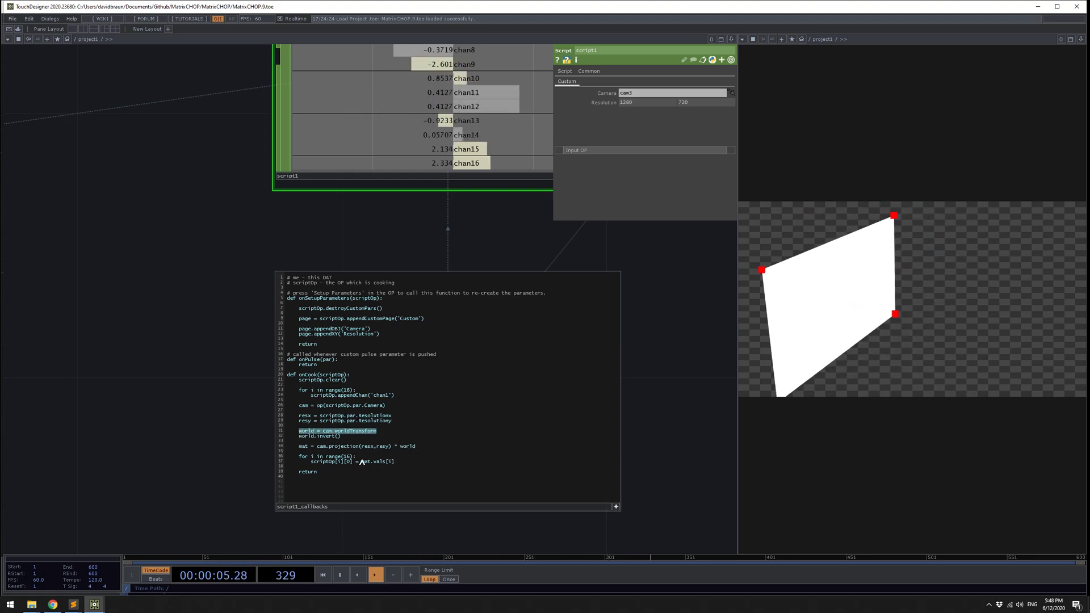
pyautogui.moveTo(392, 447); pyautogui.dragTo(312, 438)
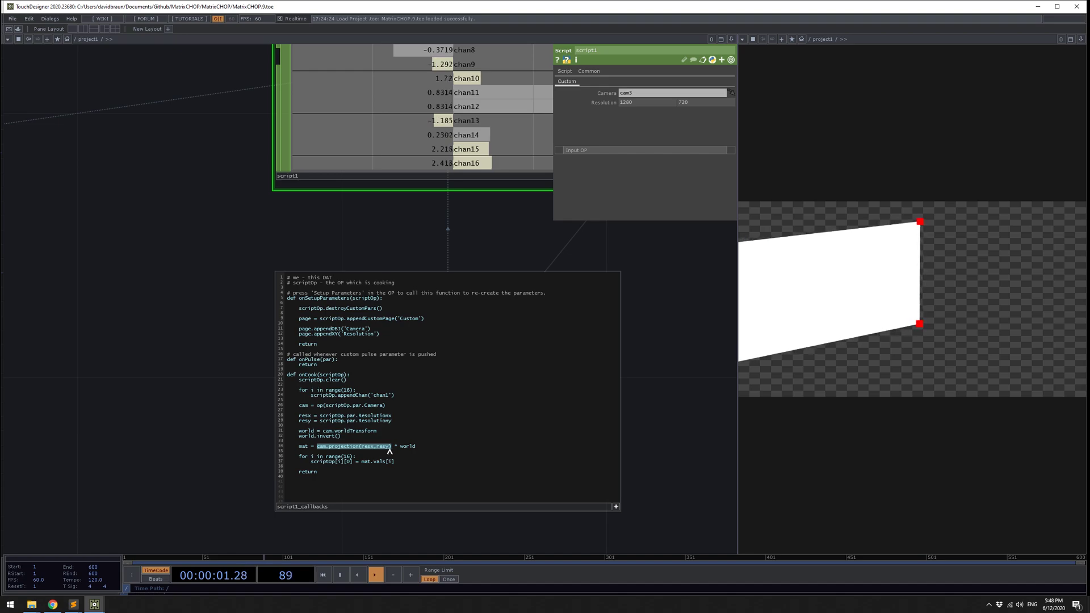
pyautogui.moveTo(393, 446); pyautogui.dragTo(317, 447)
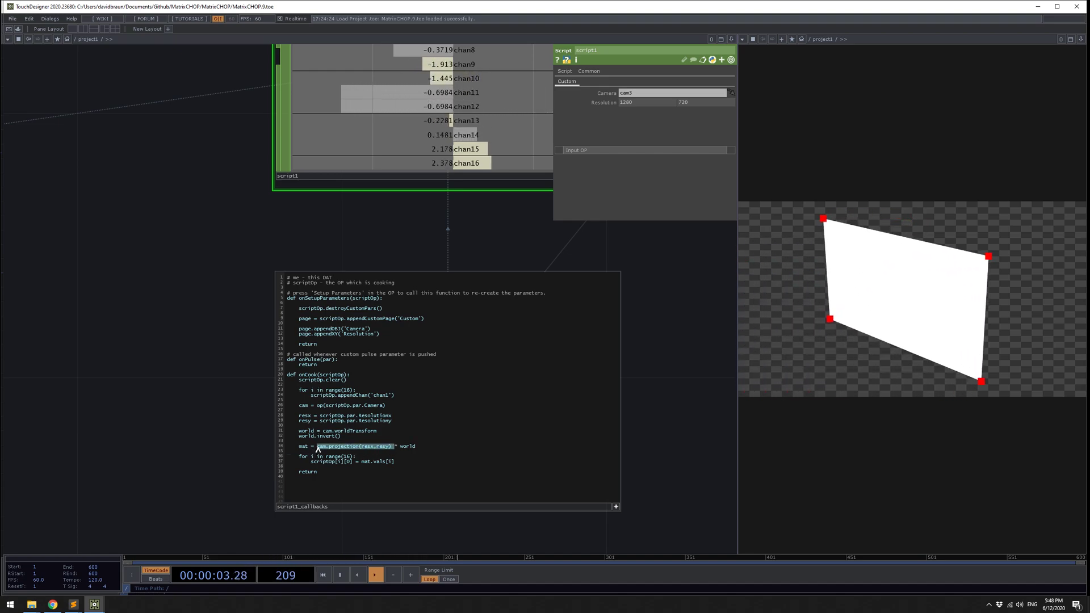
pyautogui.moveTo(419, 446); pyautogui.dragTo(400, 447)
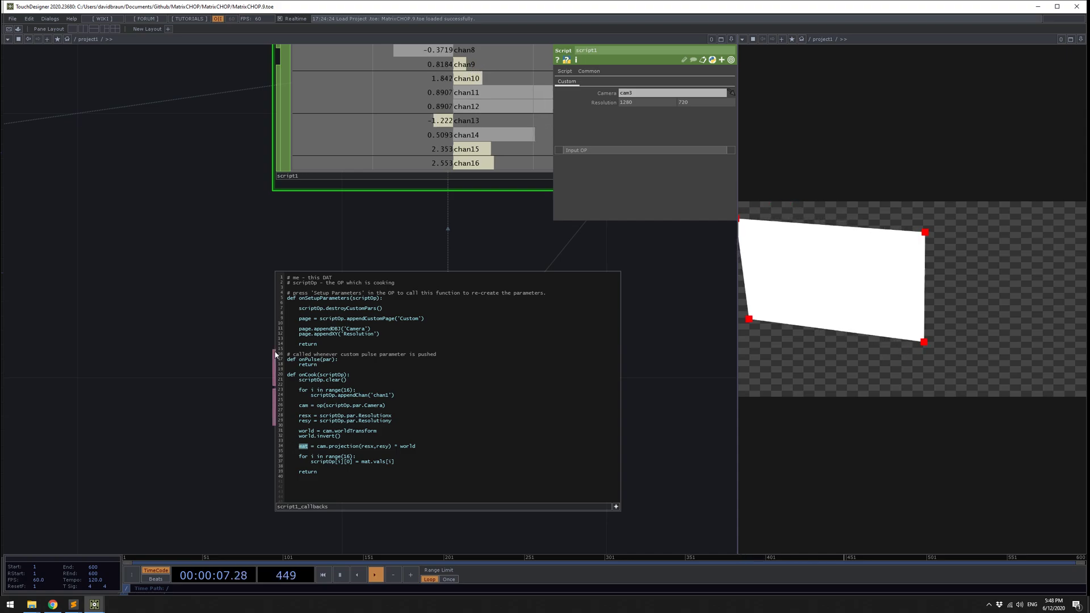
# Examine the chan1 to chan16 values that script1 outputs from its callbacks code.
pyautogui.moveTo(265, 336); pyautogui.dragTo(252, 389)
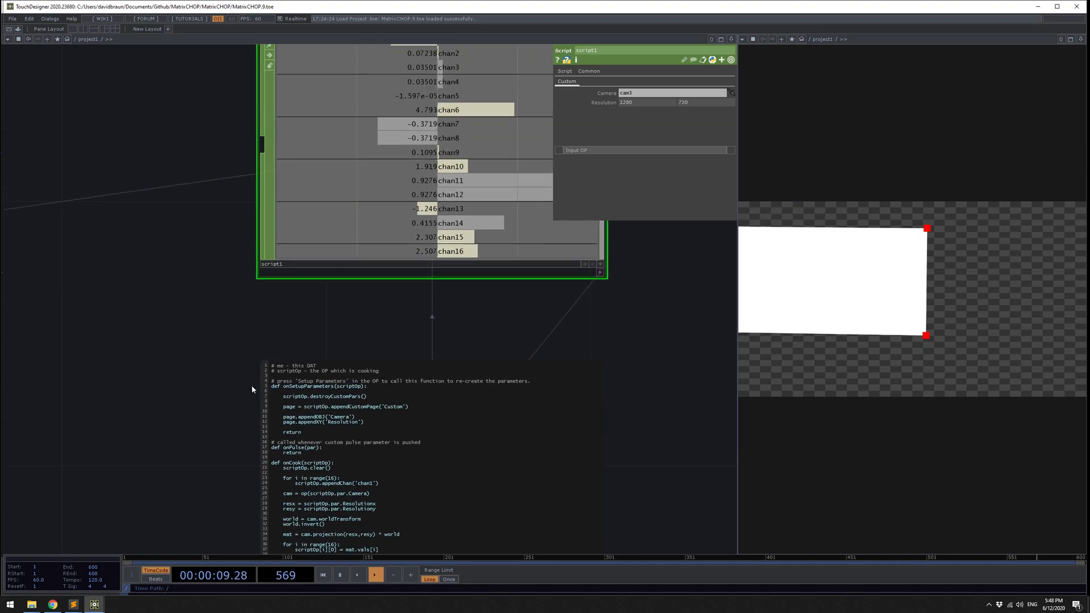
pyautogui.moveTo(571, 308); pyautogui.dragTo(522, 397)
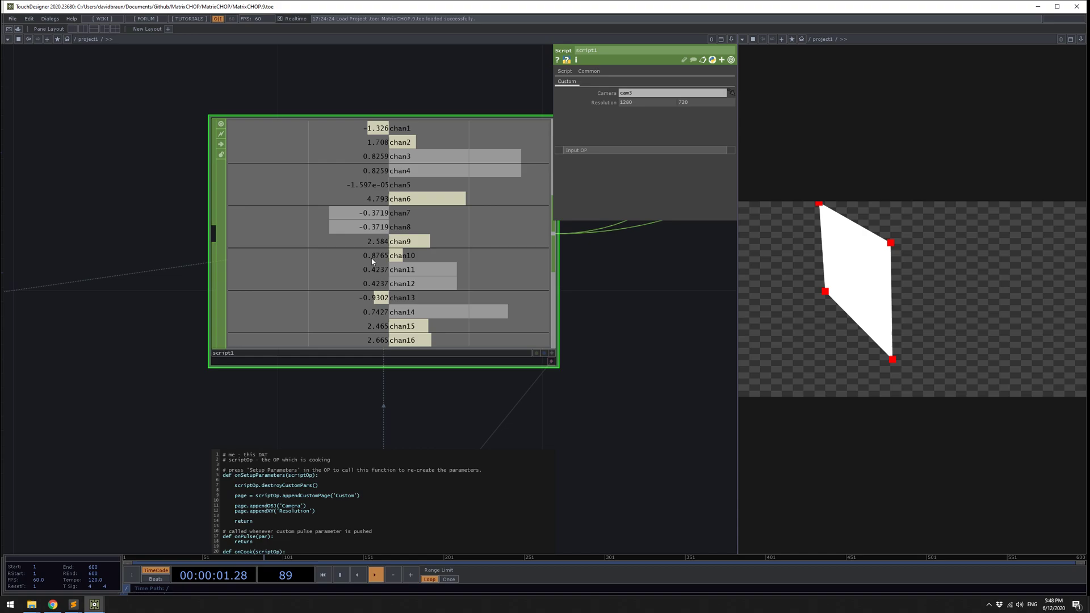
pyautogui.scroll(-5, 377, 271)
# Select the Matrixchop1 node fed by sopto1 and script1, and examine its output graph.
pyautogui.moveTo(474, 285); pyautogui.dragTo(378, 404)
pyautogui.moveTo(495, 392); pyautogui.dragTo(471, 478)
pyautogui.moveTo(386, 347); pyautogui.dragTo(404, 448)
pyautogui.click(605, 408)
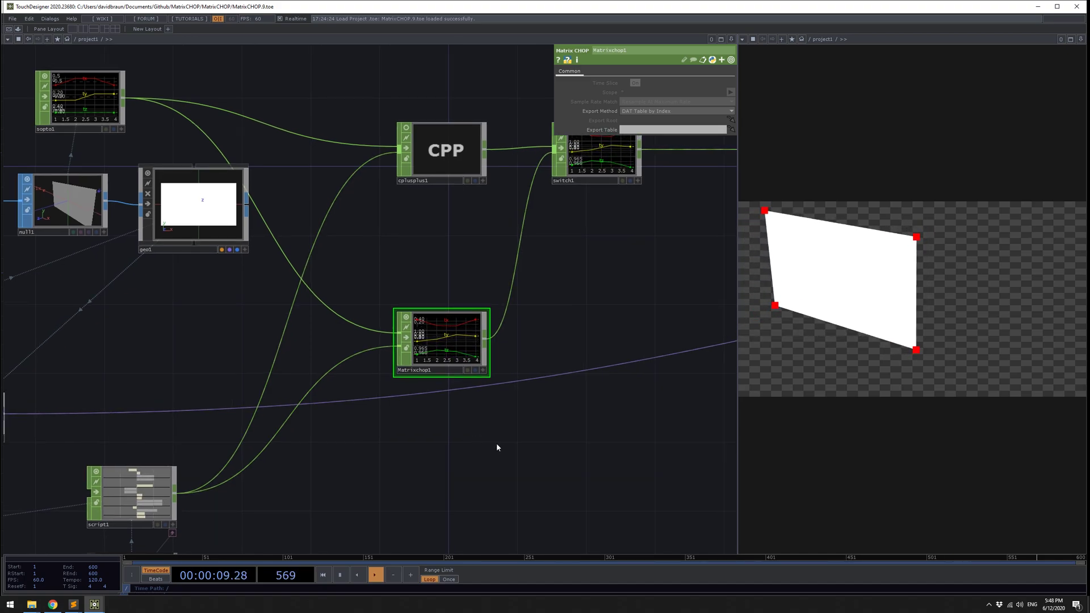
pyautogui.scroll(4, 494, 420)
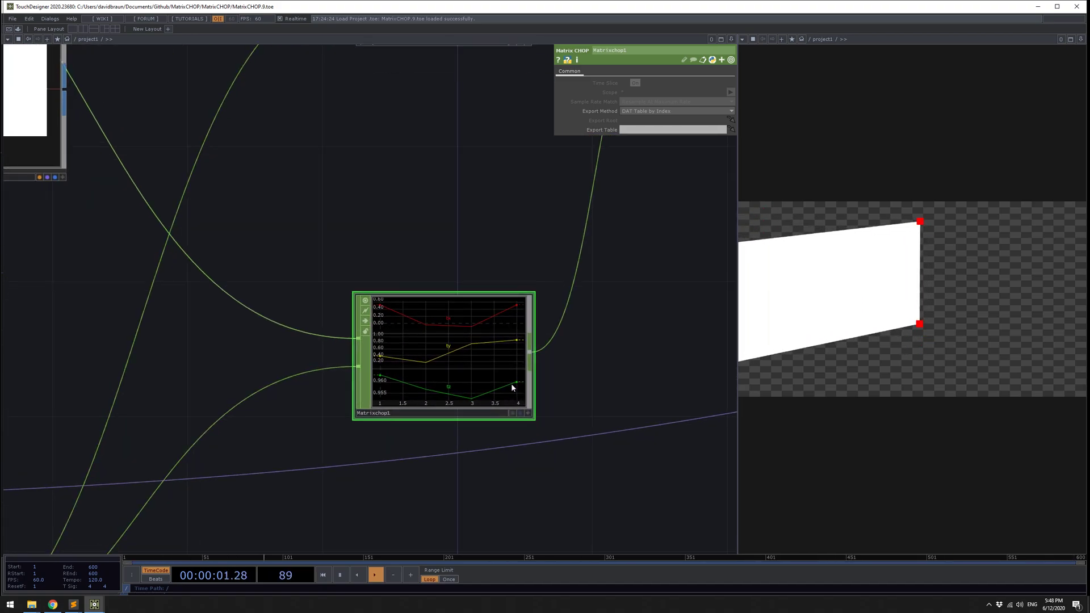
pyautogui.scroll(2, 511, 383)
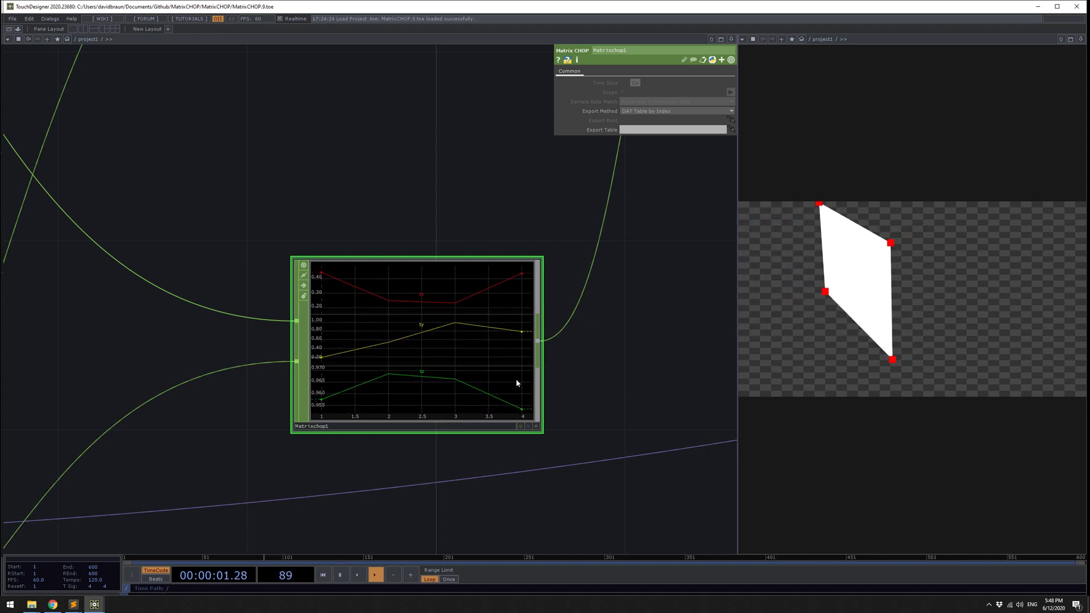
# Return to the cam3 camera and examine its View parameters, particularly the Near and Far clipping distances.
pyautogui.scroll(-4, 525, 377)
pyautogui.moveTo(547, 420); pyautogui.dragTo(579, 400)
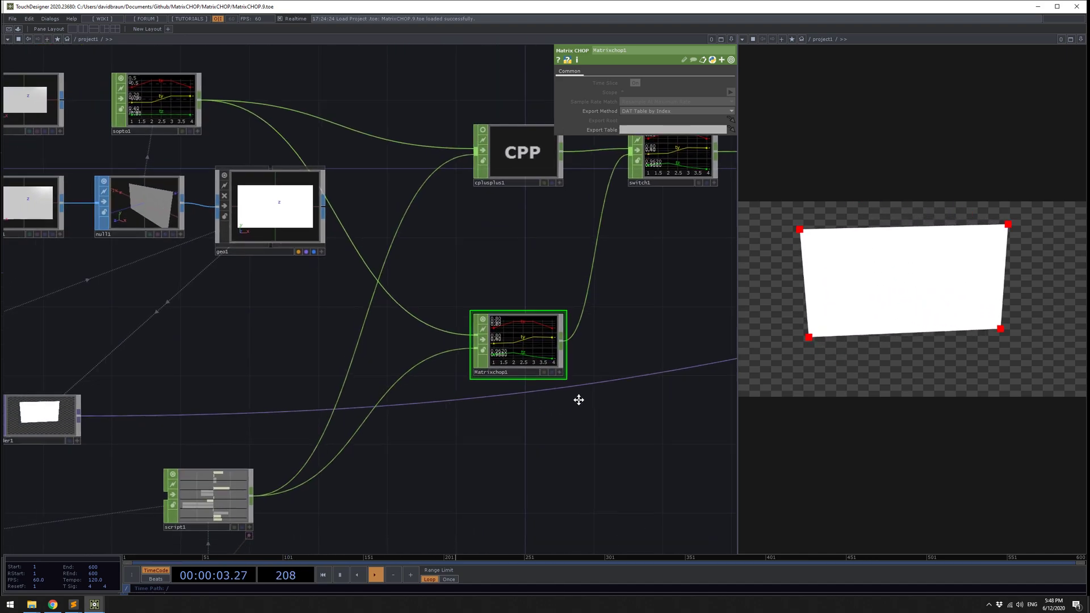
pyautogui.moveTo(472, 448); pyautogui.dragTo(710, 354)
pyautogui.moveTo(400, 380); pyautogui.dragTo(533, 354)
pyautogui.click(213, 422)
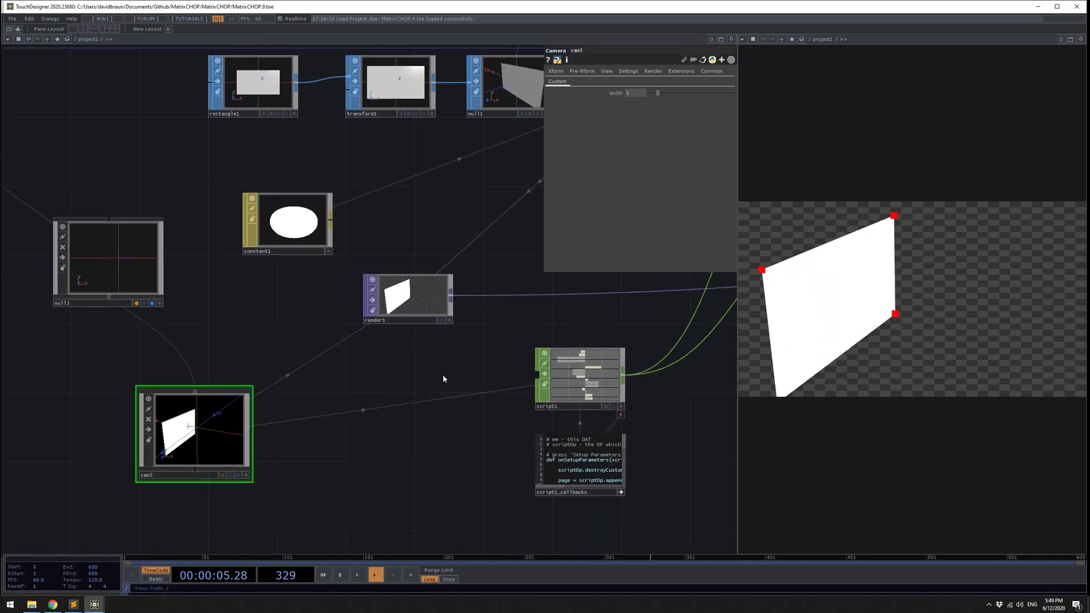
pyautogui.click(611, 72)
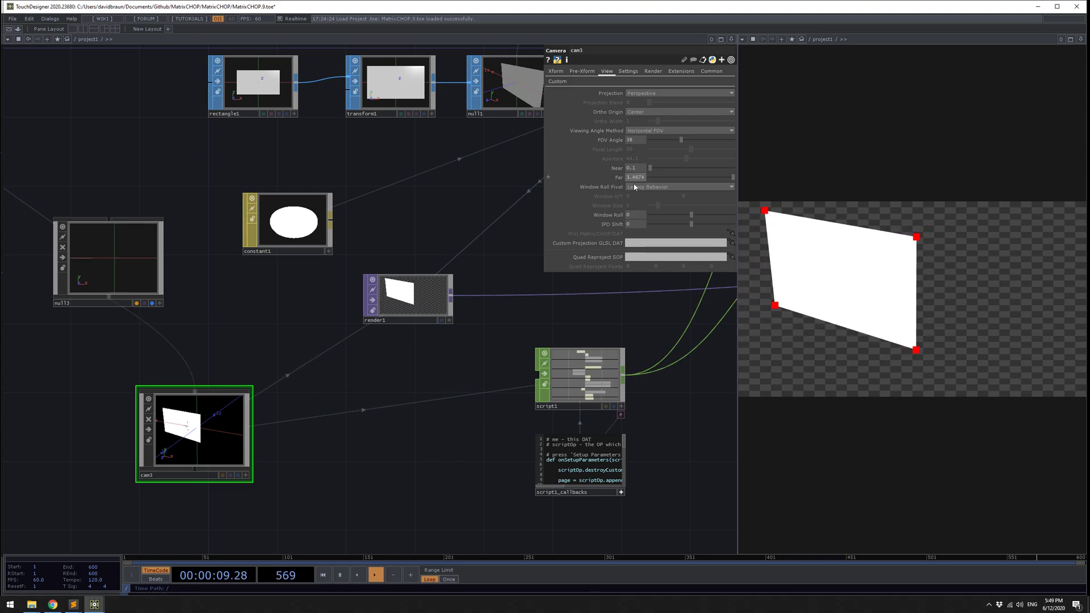
pyautogui.moveTo(506, 321); pyautogui.dragTo(521, 338)
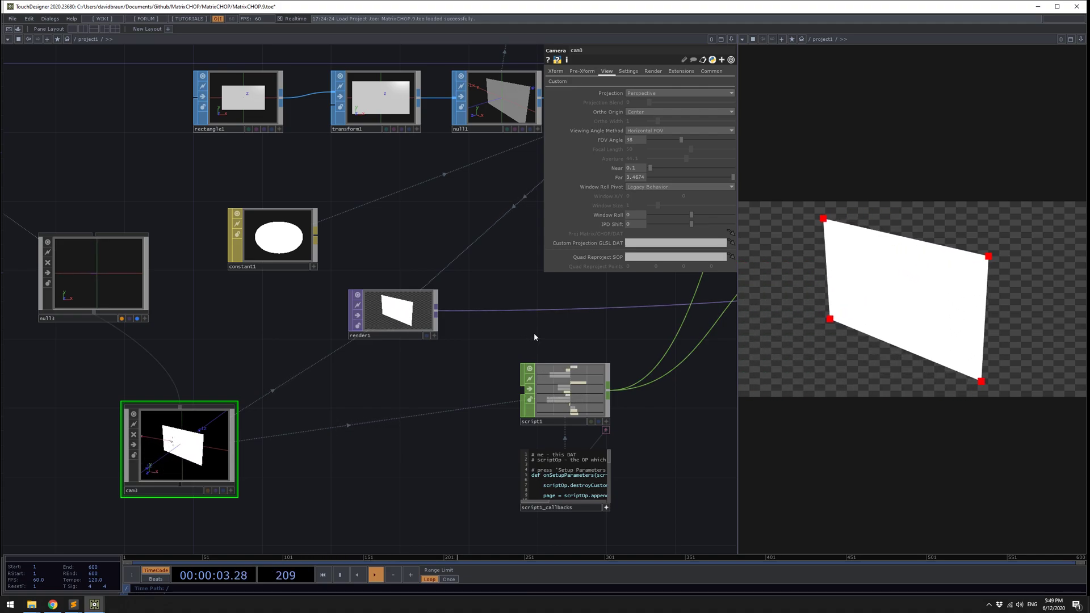
pyautogui.moveTo(534, 337); pyautogui.dragTo(548, 344)
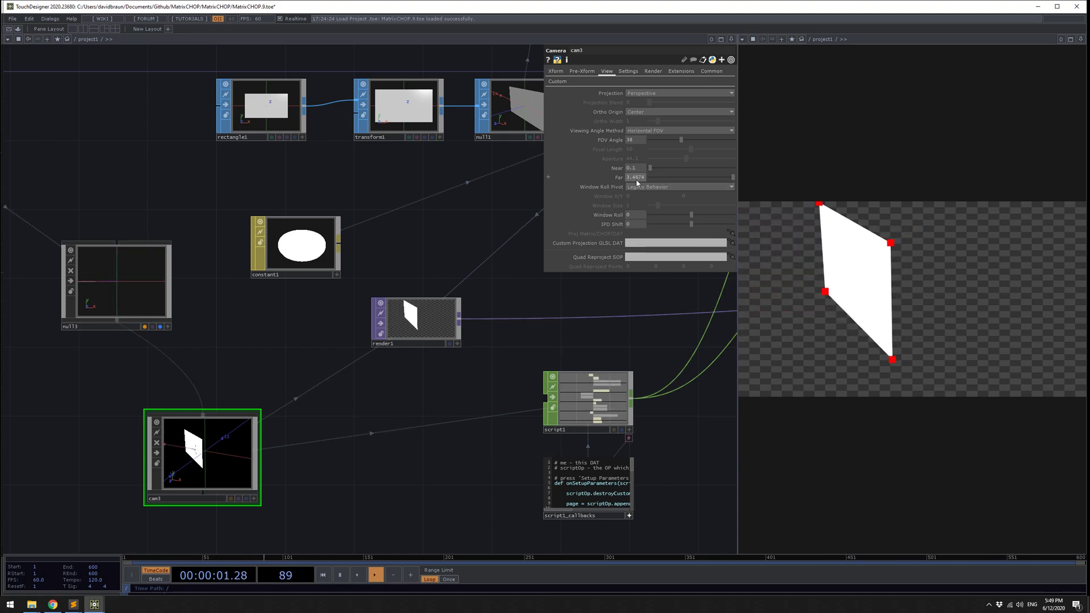
pyautogui.moveTo(590, 331); pyautogui.dragTo(546, 347)
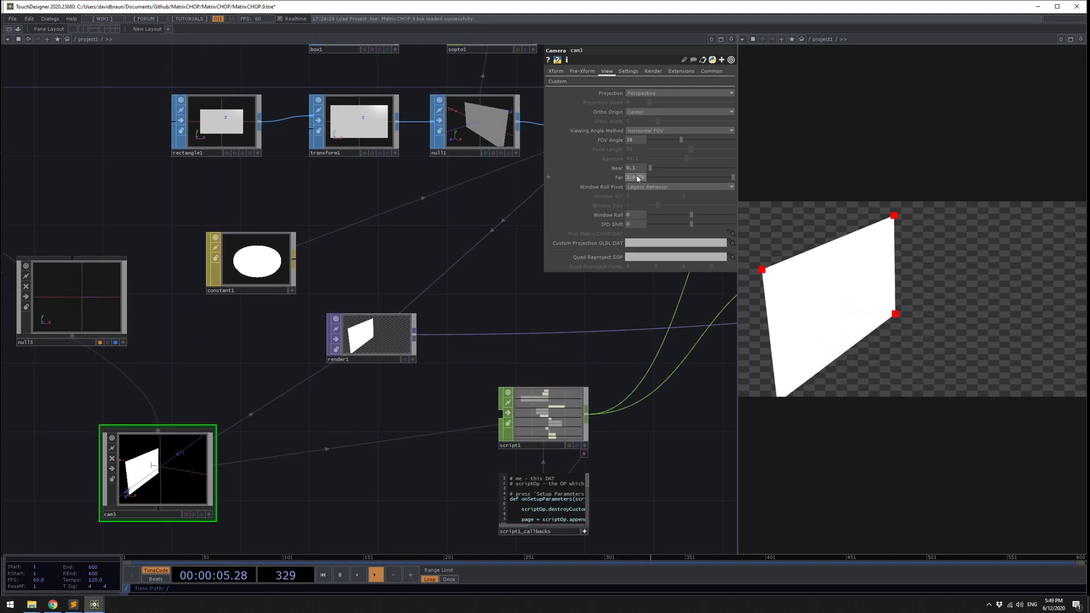
# Trace the connections from cam3 and render1 through script1 to Matrixchop1.
pyautogui.moveTo(509, 316); pyautogui.dragTo(392, 322)
pyautogui.scroll(-3, 558, 353)
pyautogui.moveTo(679, 305); pyautogui.dragTo(548, 354)
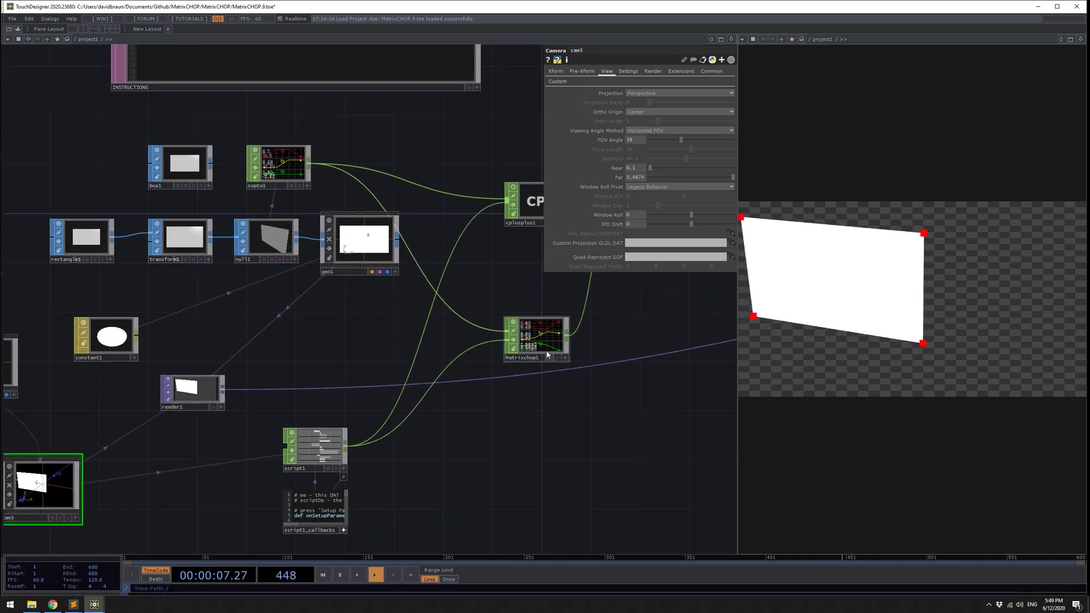
pyautogui.scroll(5, 545, 349)
pyautogui.scroll(-2, 536, 334)
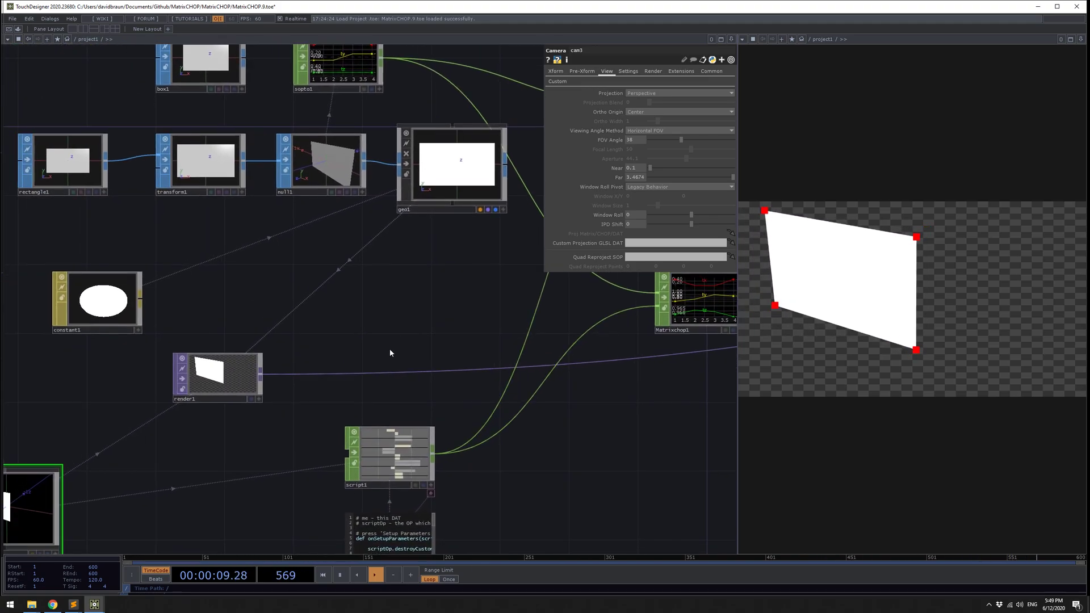
pyautogui.moveTo(204, 431); pyautogui.dragTo(307, 422)
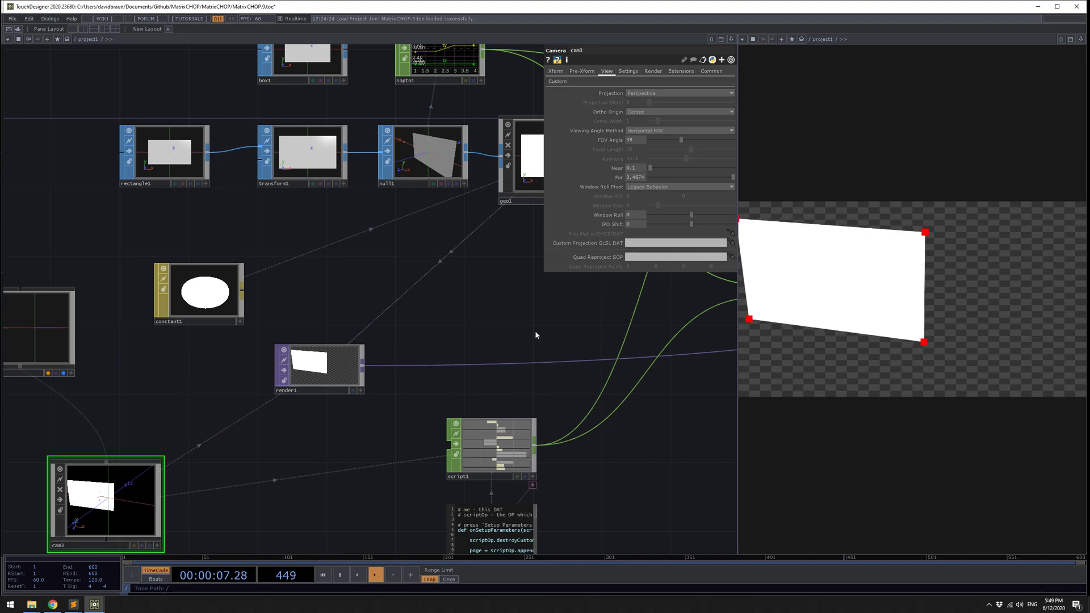
pyautogui.moveTo(499, 331); pyautogui.dragTo(357, 332)
pyautogui.moveTo(460, 423); pyautogui.dragTo(321, 474)
# Examine the tx, ty and tz channels in Matrixchop1's output graph while the camera moves.
pyautogui.scroll(3, 526, 372)
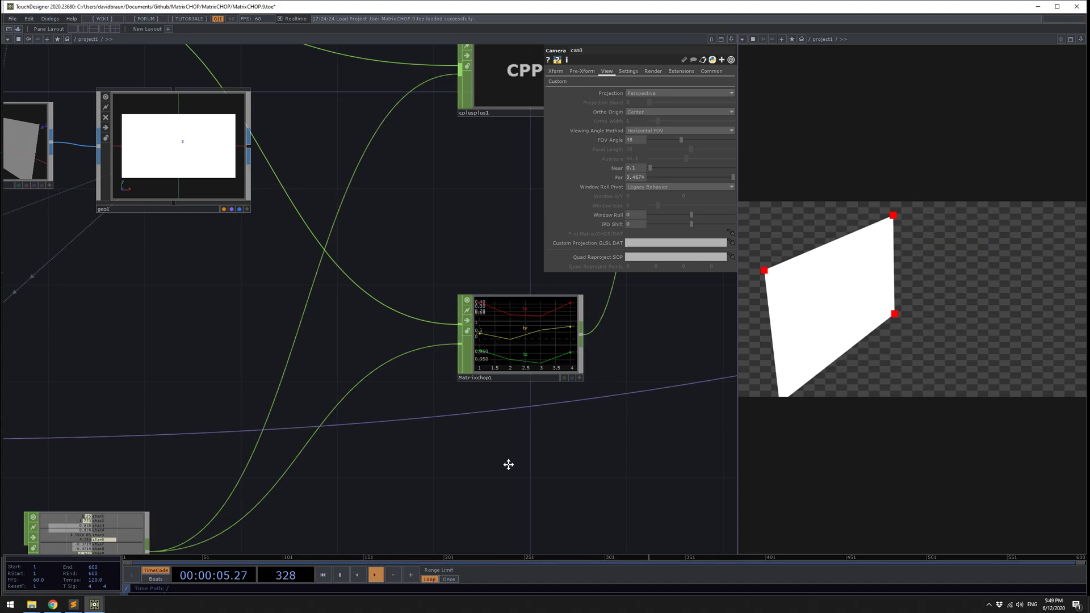
pyautogui.moveTo(505, 466); pyautogui.dragTo(534, 467)
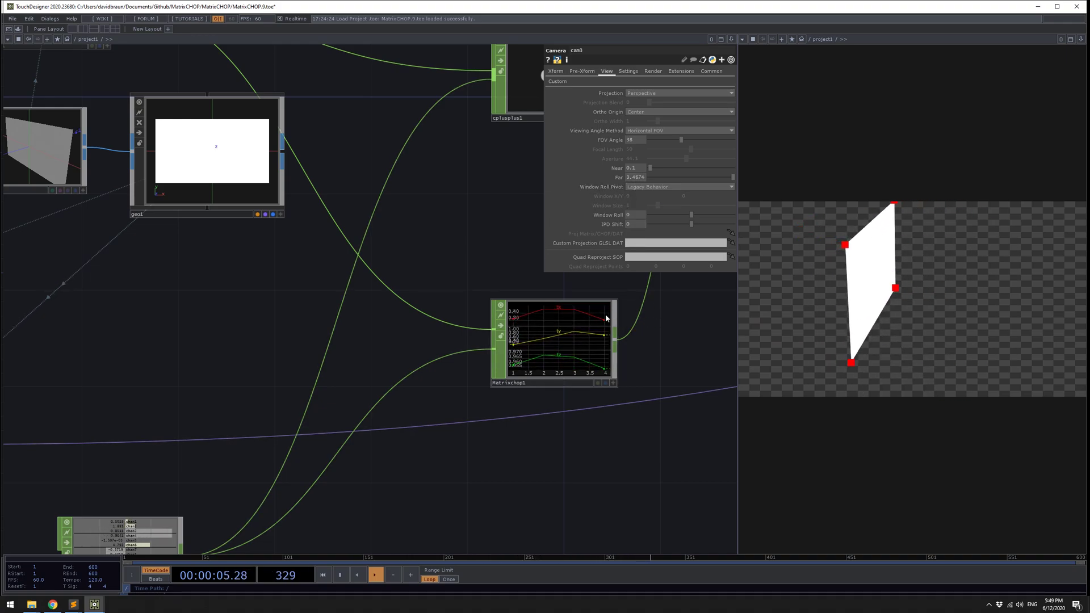
pyautogui.scroll(2, 573, 369)
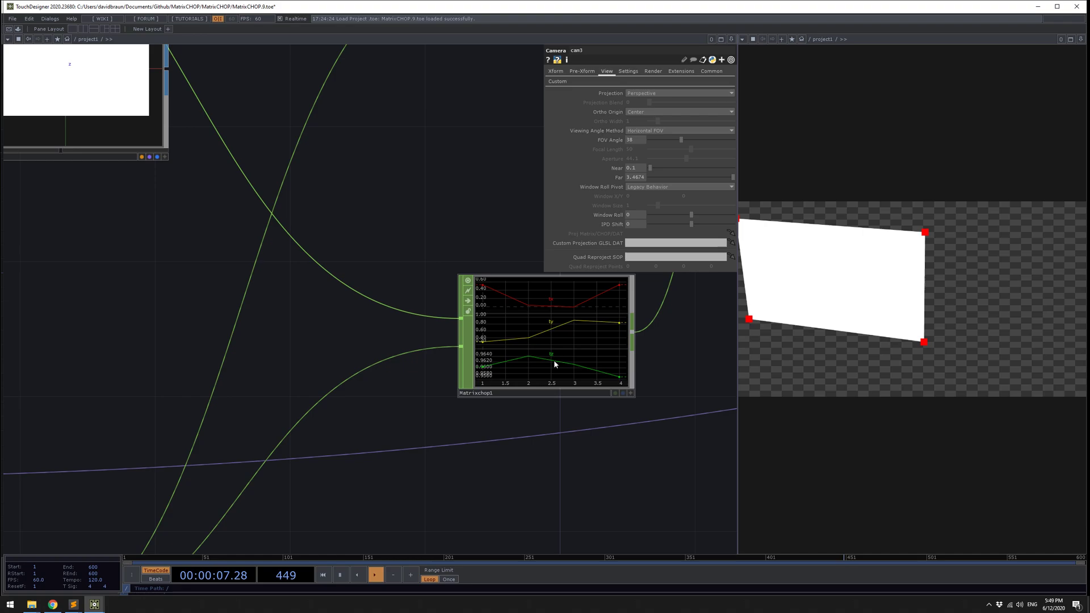
pyautogui.scroll(-3, 555, 365)
pyautogui.scroll(3, 566, 425)
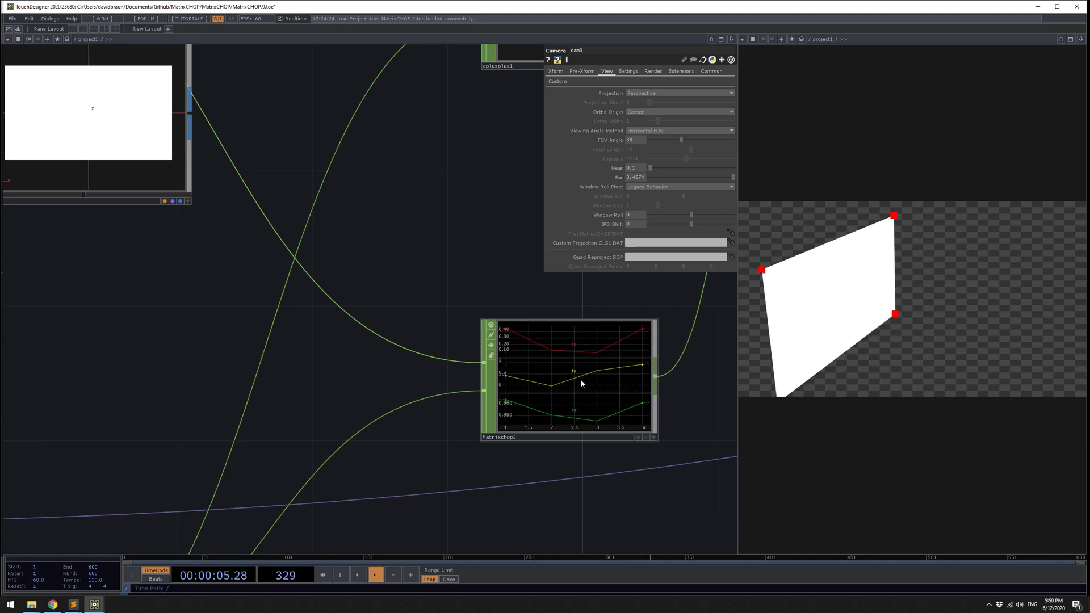
pyautogui.scroll(-3, 581, 379)
pyautogui.scroll(5, 630, 389)
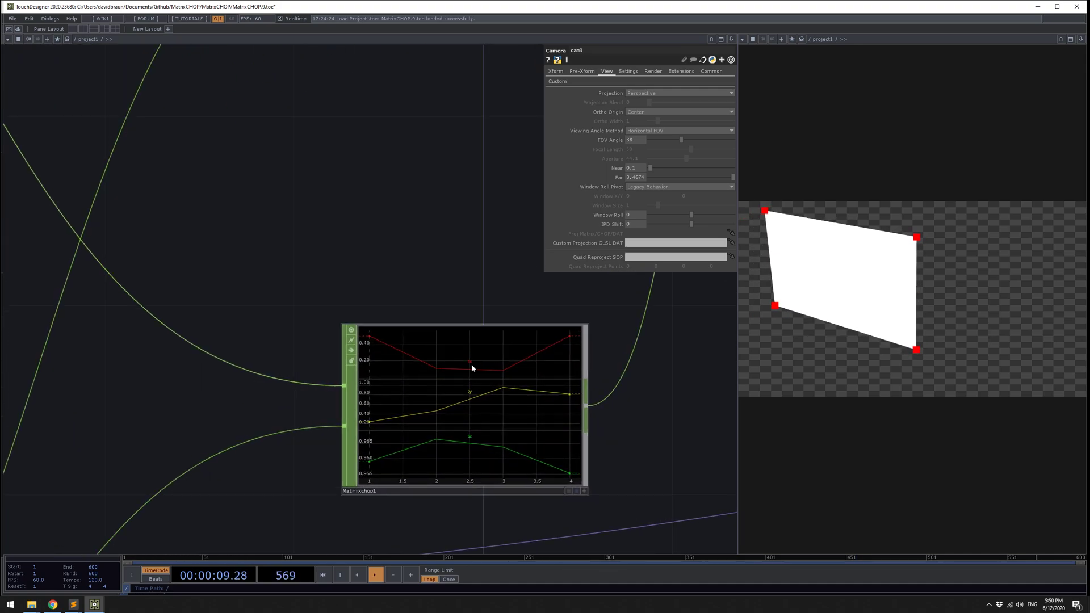
pyautogui.scroll(-6, 478, 352)
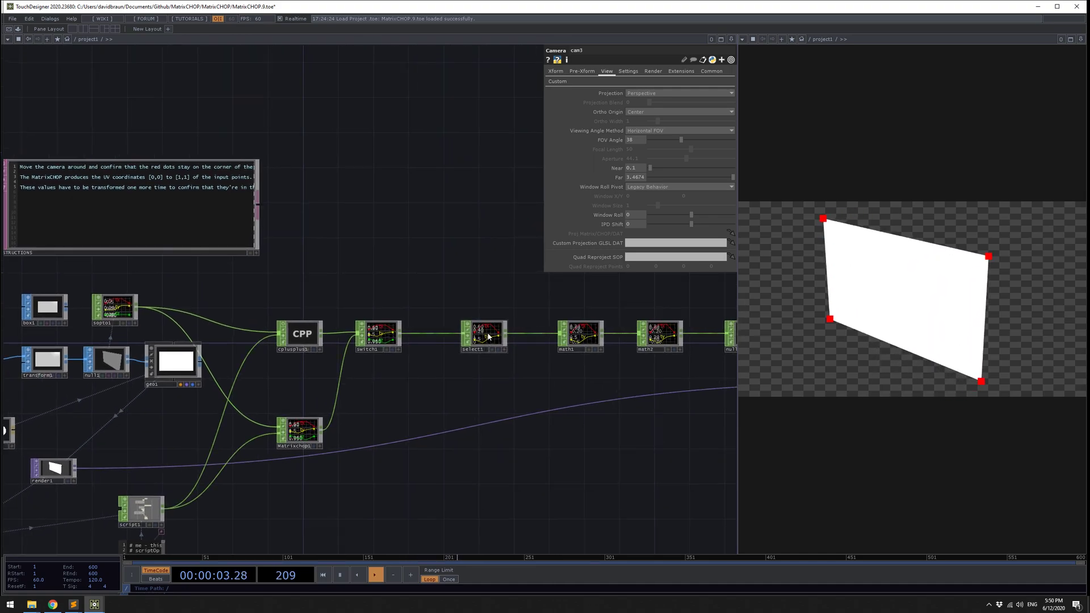
# Inspect the Channel Names setting of select1 and the Mult-Add parameters of math1.
pyautogui.click(482, 334)
pyautogui.scroll(4, 474, 369)
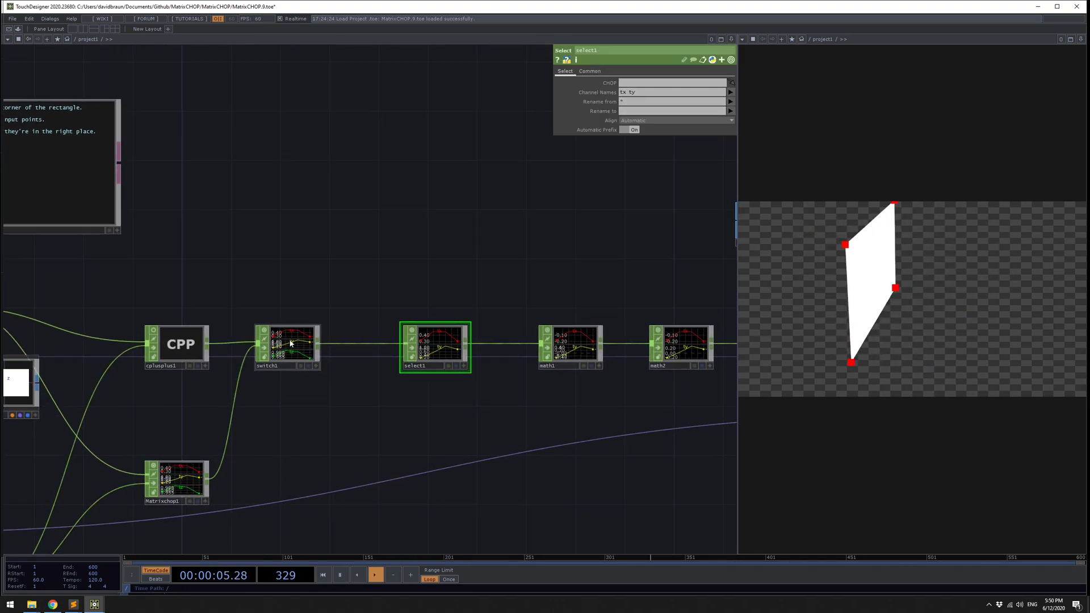
pyautogui.click(571, 343)
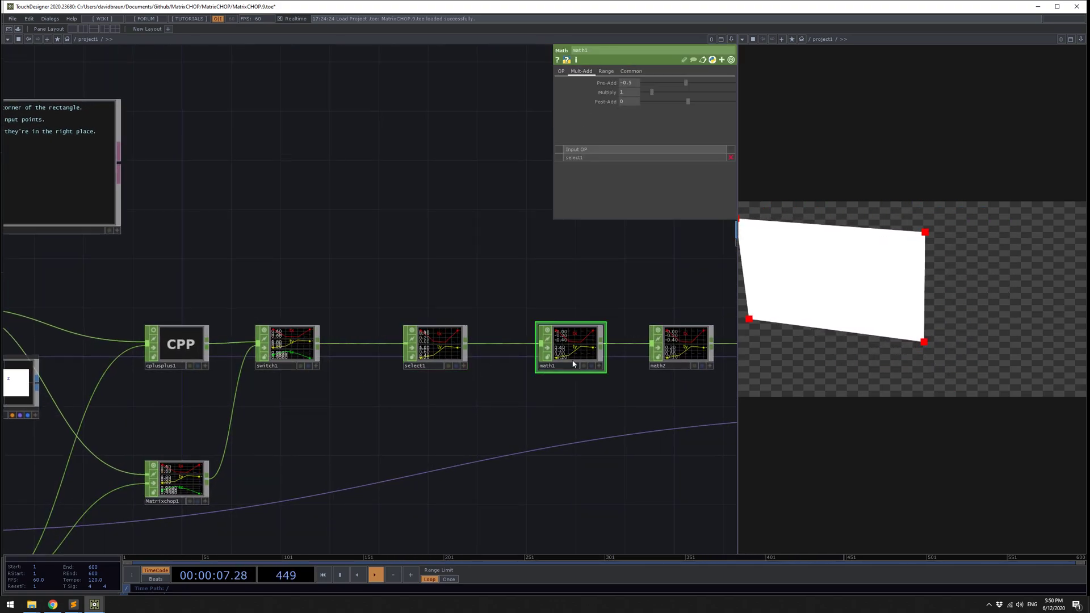
pyautogui.moveTo(590, 386); pyautogui.dragTo(468, 387)
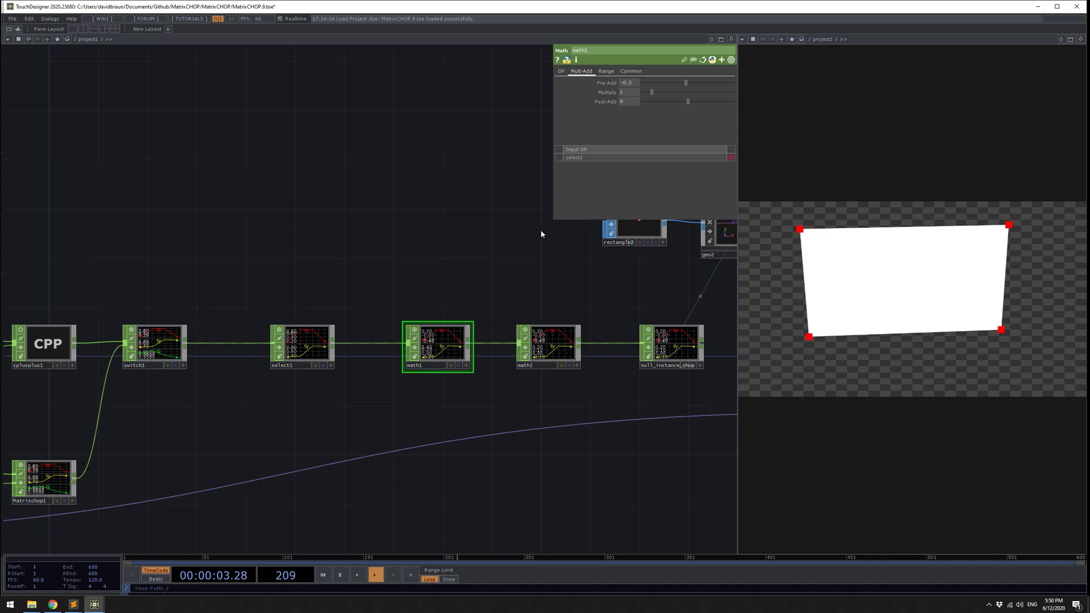
# Inspect math2's Multiply value and the Scope that limits which channel it affects.
pyautogui.click(549, 344)
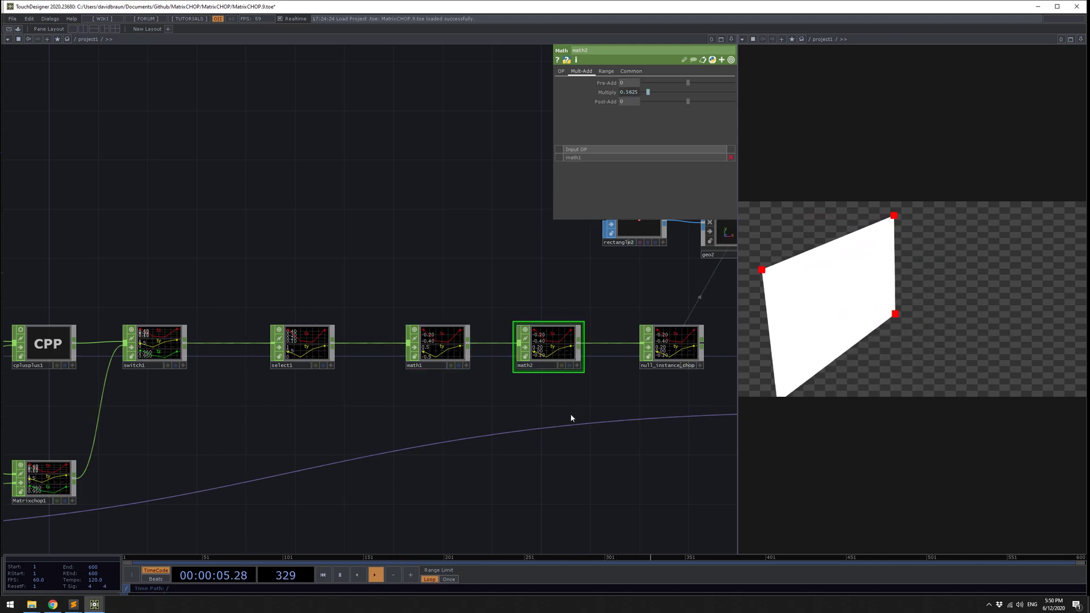
pyautogui.moveTo(570, 413); pyautogui.dragTo(497, 411)
pyautogui.click(631, 71)
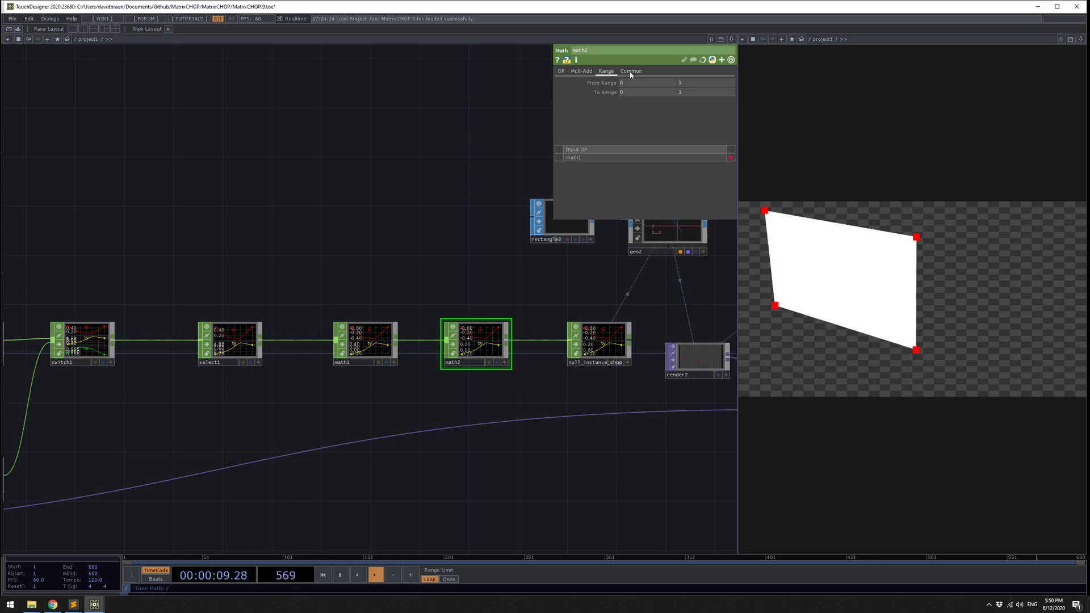
pyautogui.moveTo(636, 94); pyautogui.dragTo(560, 102)
# Inspect the rectangle2 parameters and how geo2, constant2 and cam1 feed the red dots into render2.
pyautogui.moveTo(542, 280); pyautogui.dragTo(503, 319)
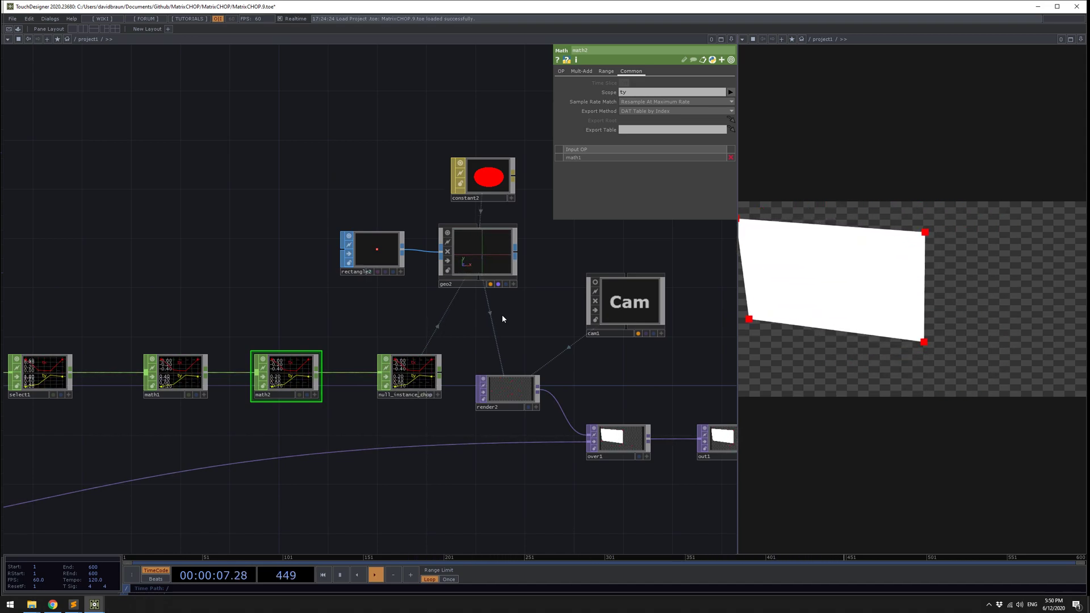
pyautogui.scroll(5, 414, 370)
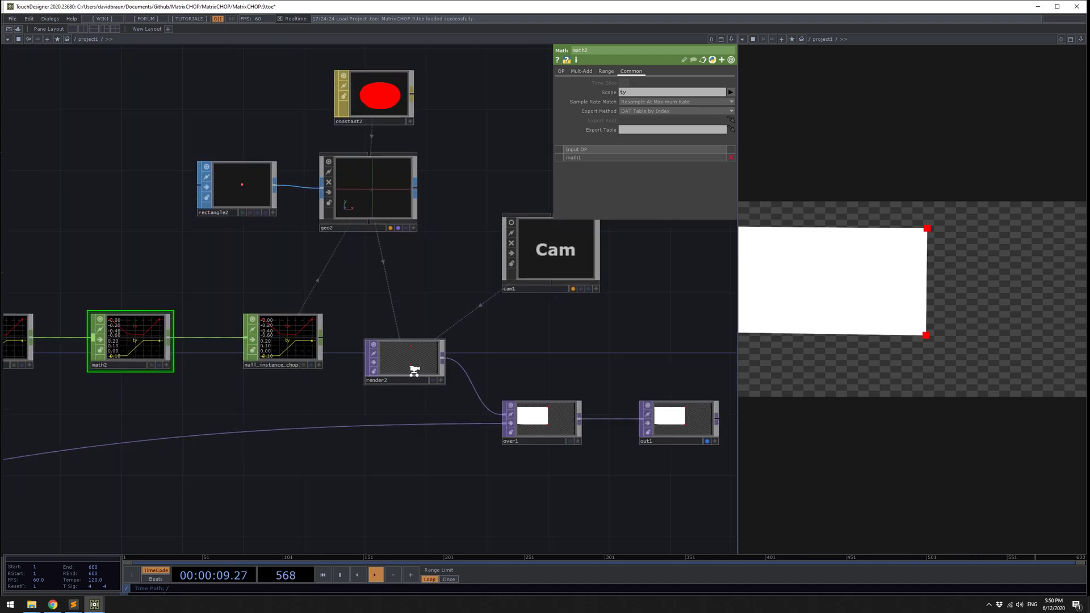
pyautogui.moveTo(437, 301); pyautogui.dragTo(498, 454)
pyautogui.click(208, 240)
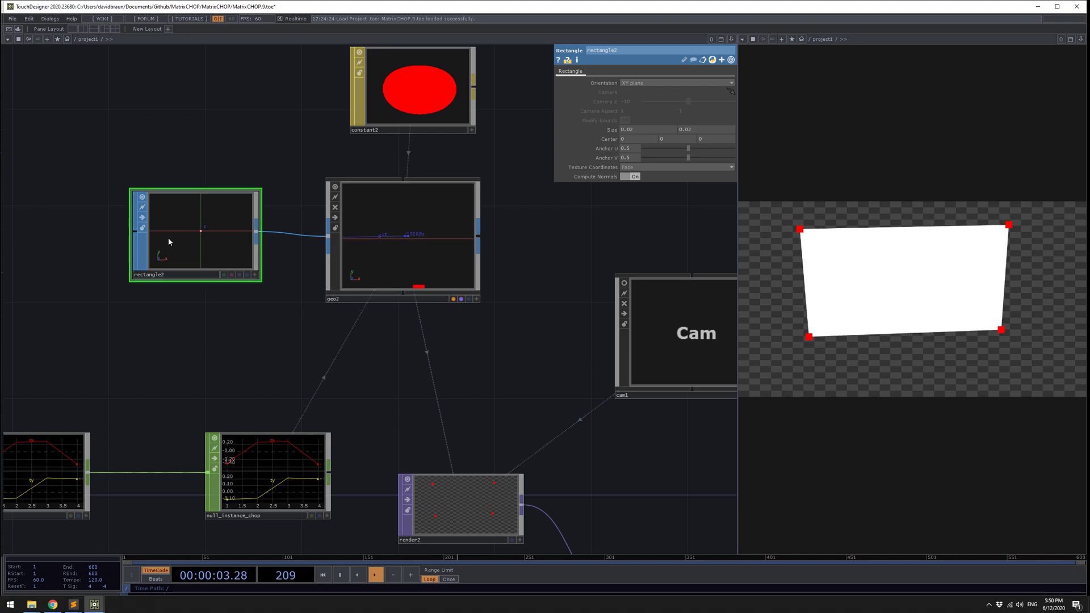
pyautogui.scroll(5, 168, 237)
pyautogui.scroll(-5, 244, 237)
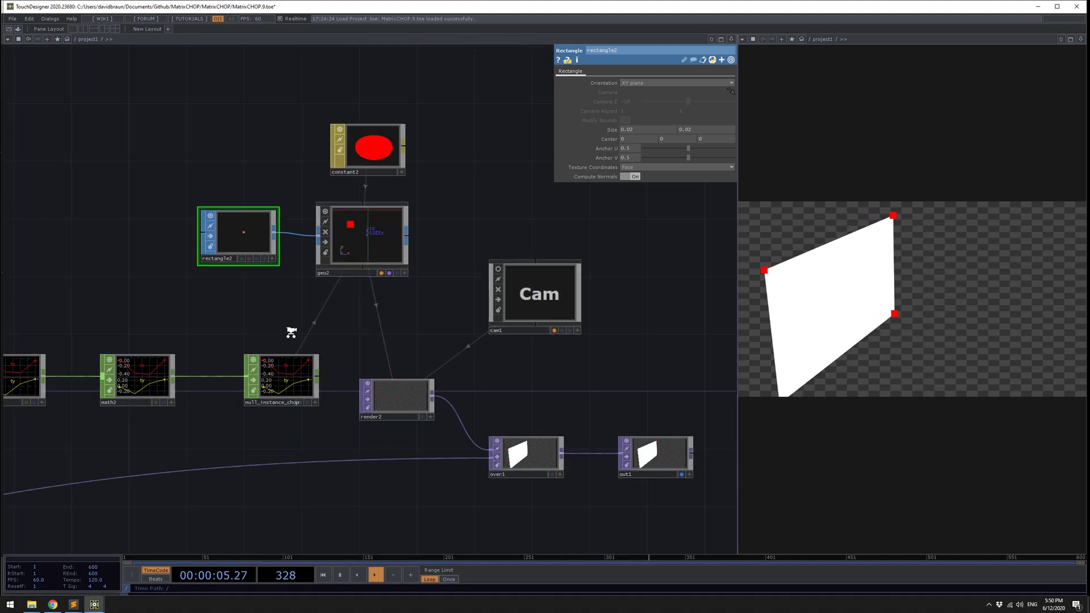
# Inspect null_instance_chop, which drives the geo2 instances, and the over1 composite of dots and rectangle.
pyautogui.moveTo(316, 311); pyautogui.dragTo(229, 401, button='right')
pyautogui.scroll(8, 596, 413)
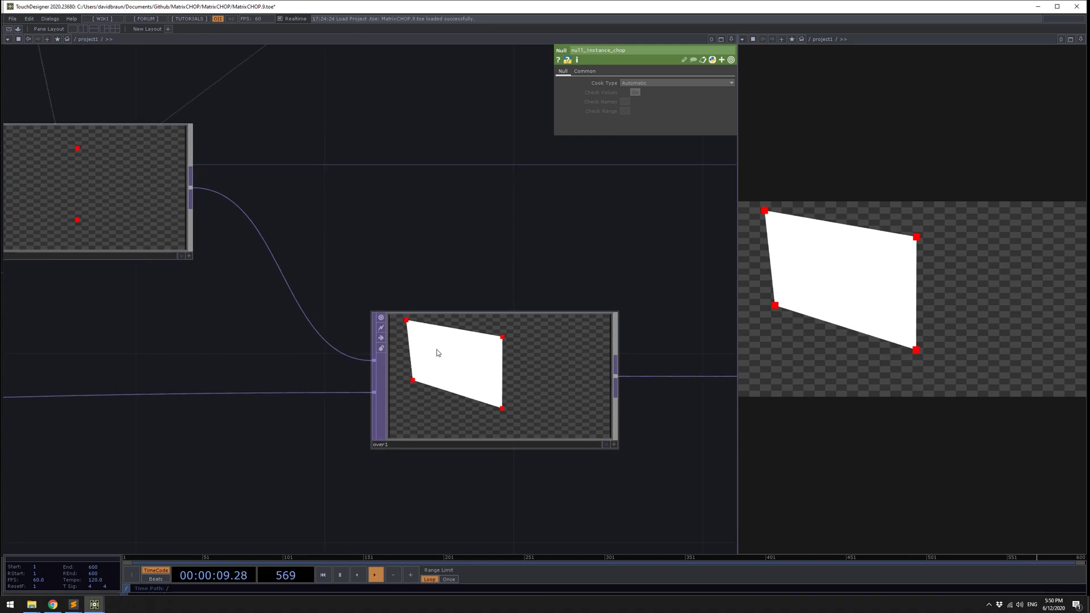
pyautogui.scroll(-8, 463, 377)
# Trace the network back from over1 to render1, cam3 and script1.
pyautogui.moveTo(387, 422); pyautogui.dragTo(641, 397)
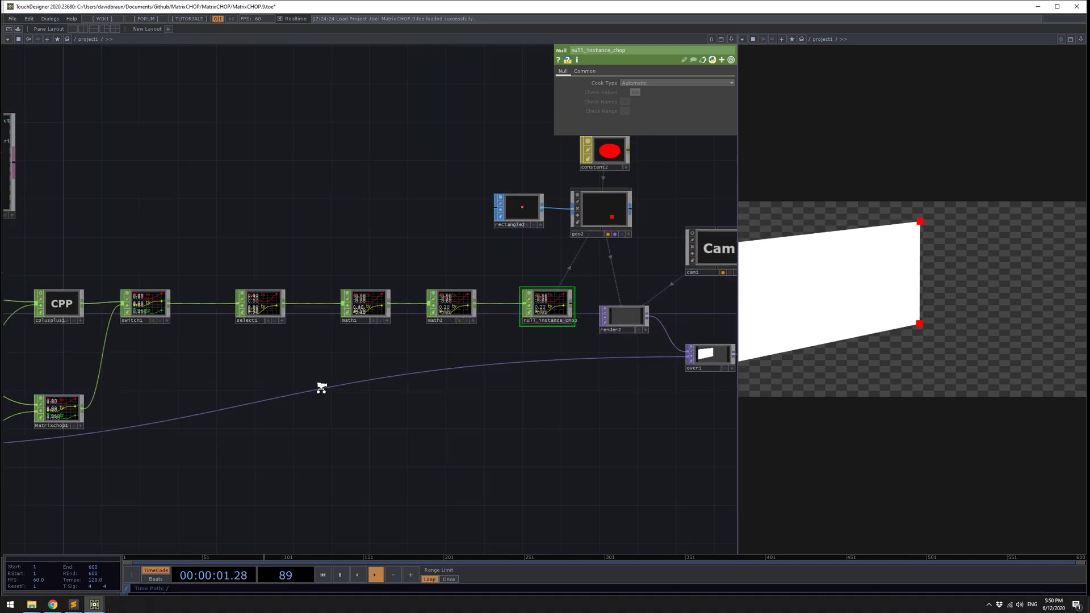
pyautogui.moveTo(318, 386); pyautogui.dragTo(764, 350)
pyautogui.moveTo(464, 430); pyautogui.dragTo(591, 418)
pyautogui.scroll(4, 332, 414)
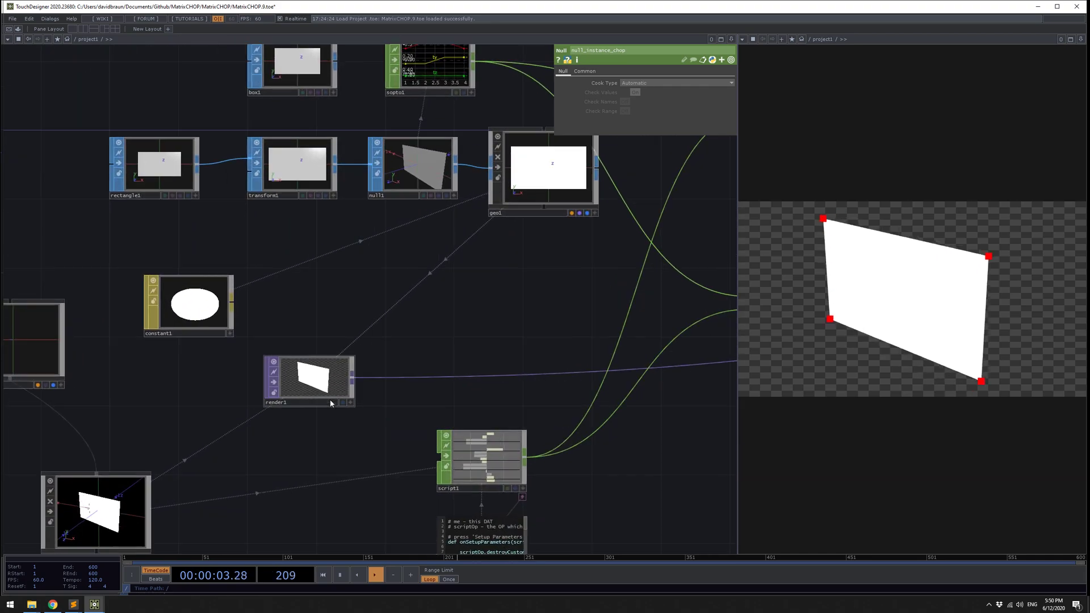
pyautogui.moveTo(323, 423); pyautogui.dragTo(435, 344)
pyautogui.scroll(-4, 400, 318)
pyautogui.moveTo(580, 323); pyautogui.dragTo(449, 361)
# Add a Transform XYZ CHOP to the network below Matrixchop1.
pyautogui.click(534, 300)
pyautogui.moveTo(627, 370); pyautogui.dragTo(503, 375)
pyautogui.press('Tab')
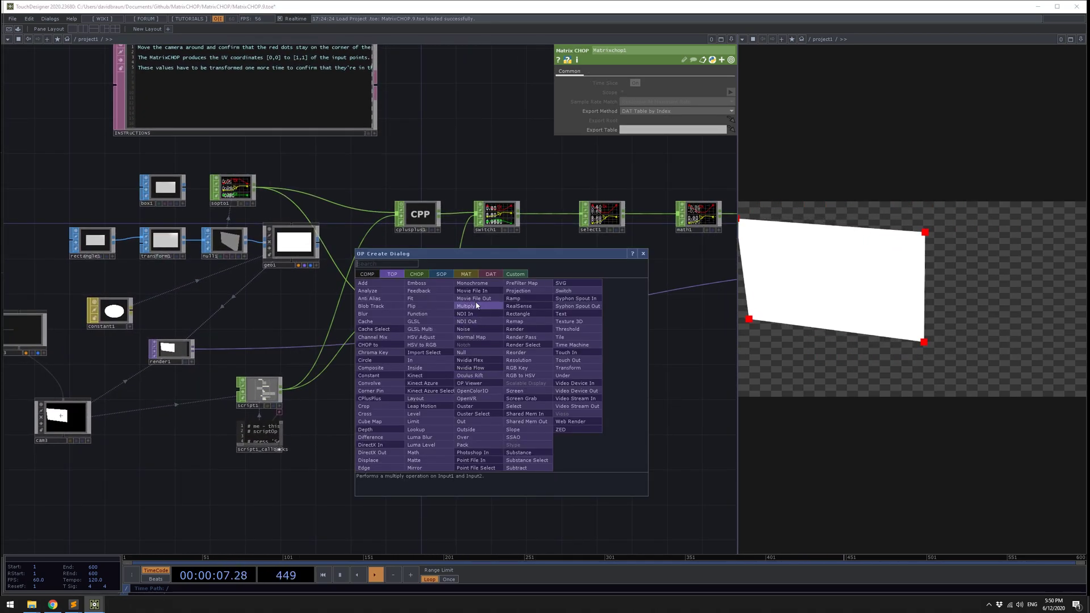
pyautogui.click(418, 274)
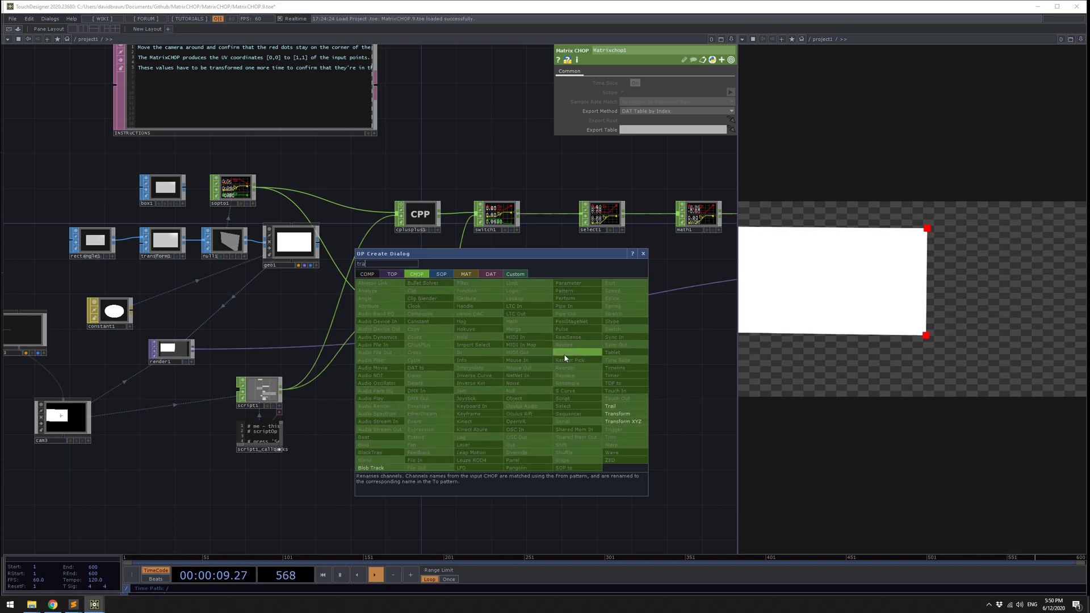
pyautogui.click(624, 421)
pyautogui.click(422, 390)
pyautogui.scroll(4, 421, 389)
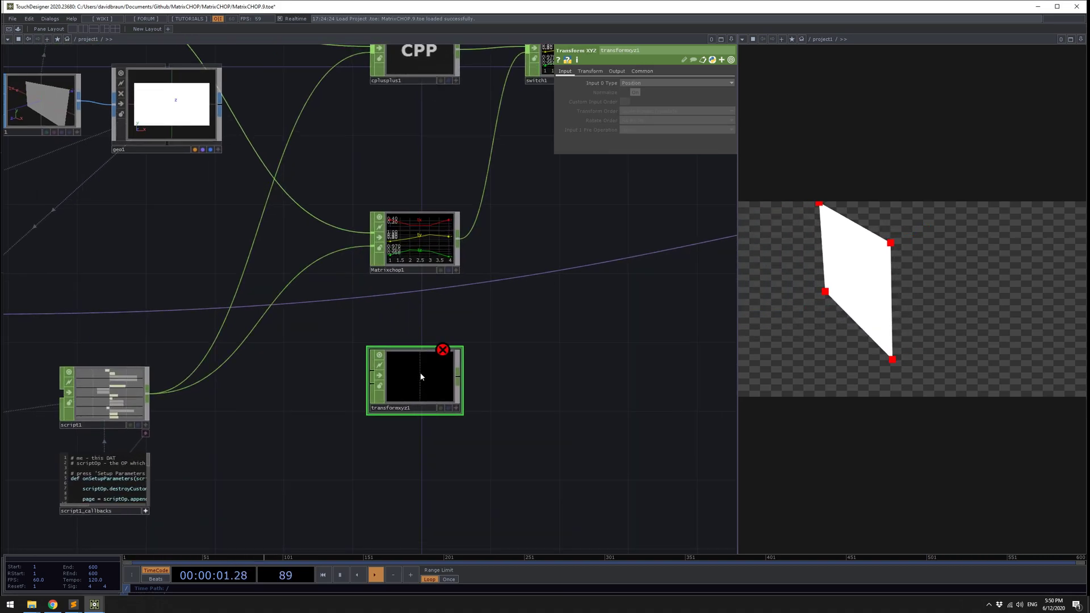
# Add an Object CHOP near script1 in the network and assign cam3 as its Reference Object.
pyautogui.moveTo(421, 376)
pyautogui.mouseDown()
pyautogui.moveTo(450, 383)
pyautogui.moveTo(428, 391)
pyautogui.mouseUp()
pyautogui.moveTo(329, 375); pyautogui.dragTo(419, 343)
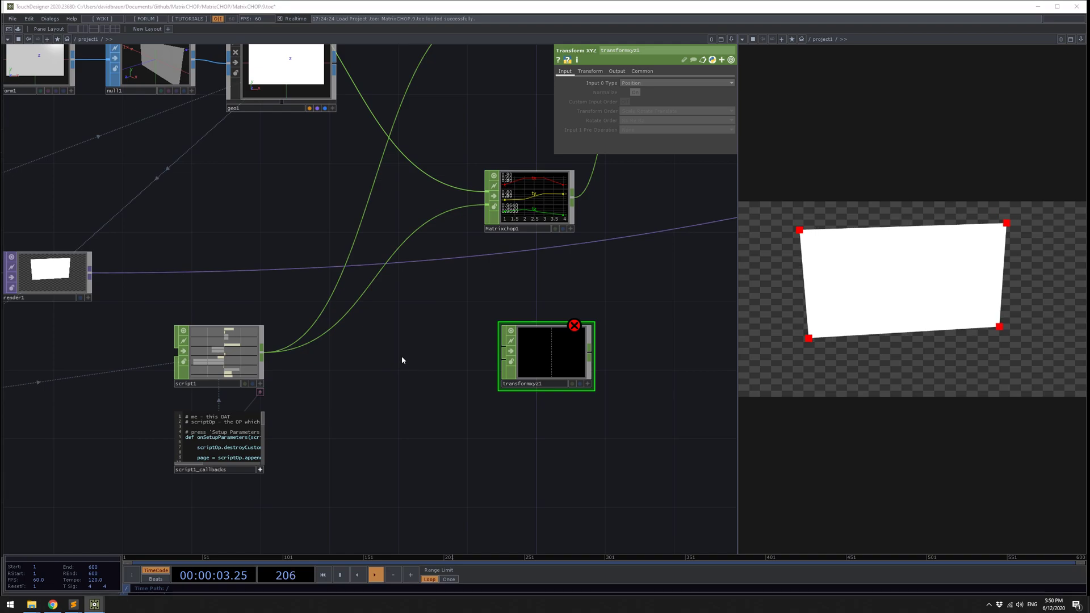
pyautogui.press('Tab')
pyautogui.write('ob')
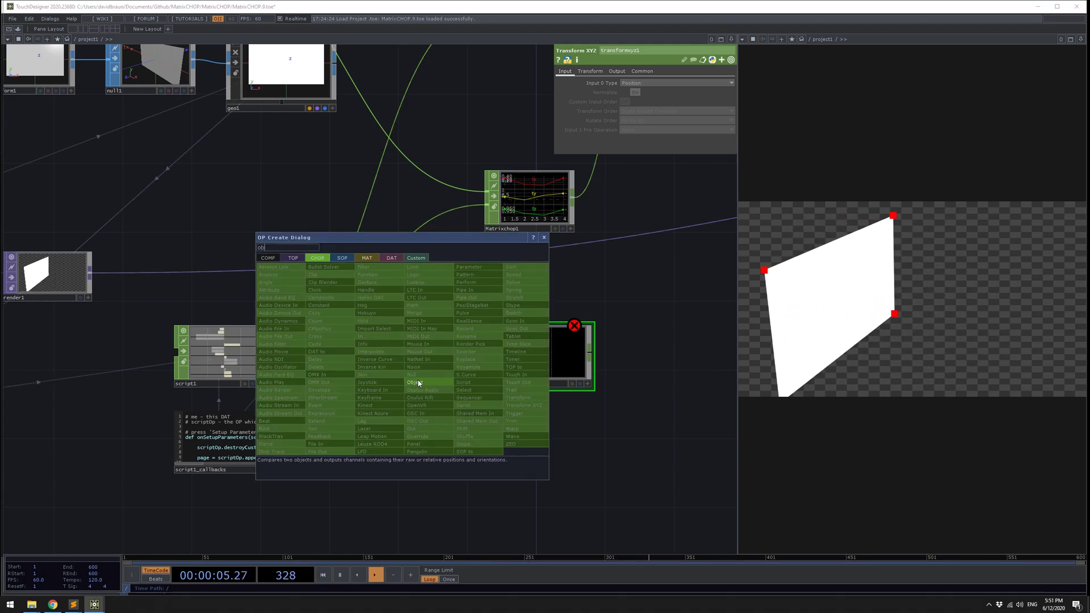
pyautogui.click(413, 382)
pyautogui.click(375, 437)
pyautogui.scroll(-3, 170, 370)
pyautogui.moveTo(281, 403); pyautogui.dragTo(410, 414)
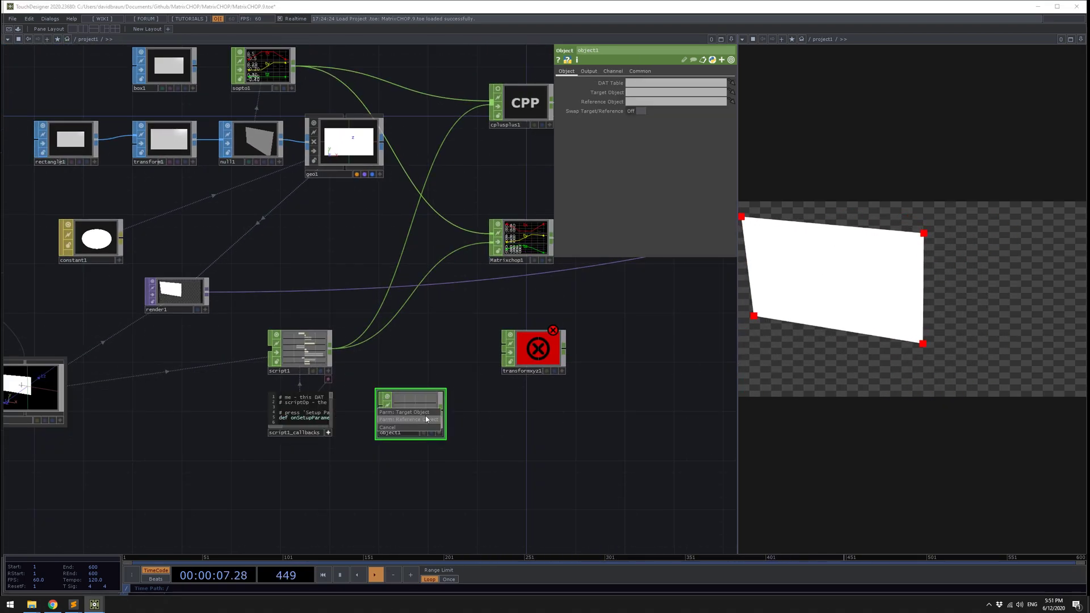
# Set the Object CHOP's Compute option to 4x4 Matrix.
pyautogui.click(589, 71)
pyautogui.click(672, 84)
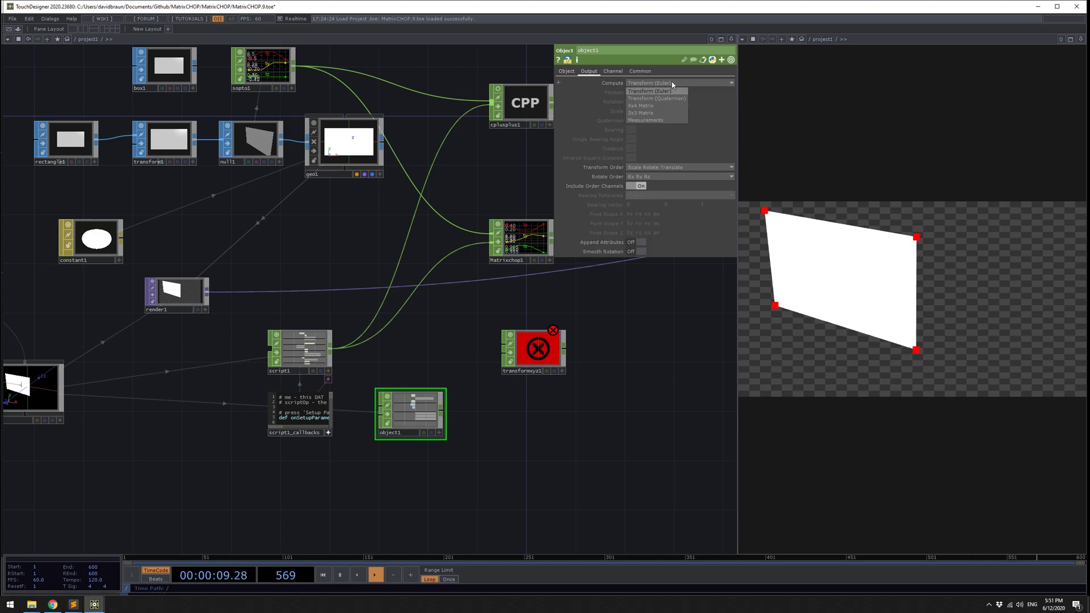
pyautogui.click(641, 106)
# Add a Rename CHOP with script1 as its first input and object1 as its second, and turn off object1's viewer.
pyautogui.scroll(3, 432, 385)
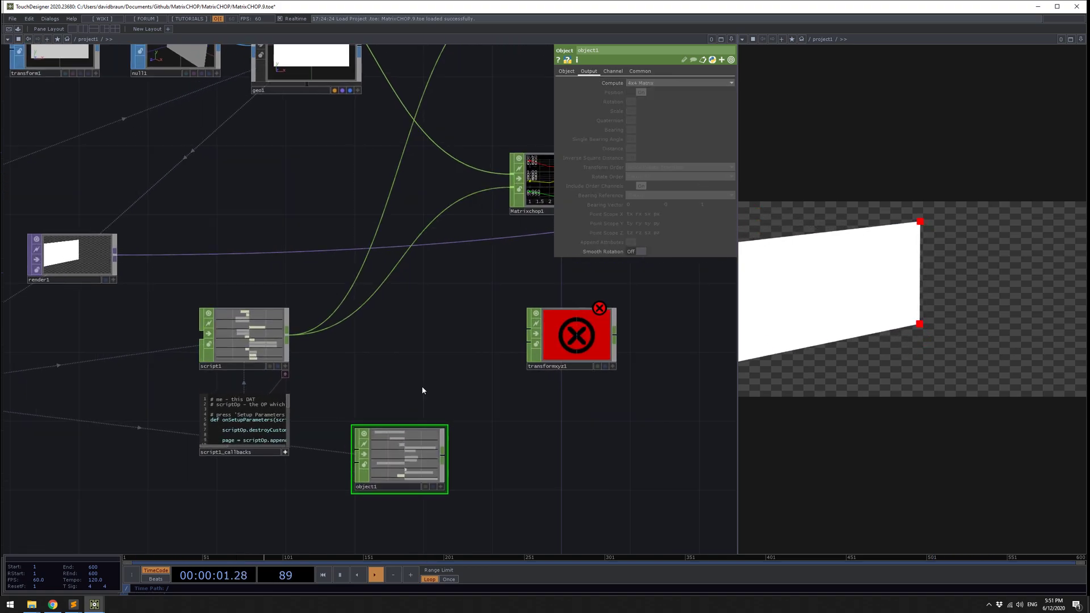
pyautogui.press('Tab')
pyautogui.write('re')
pyautogui.click(486, 366)
pyautogui.click(468, 373)
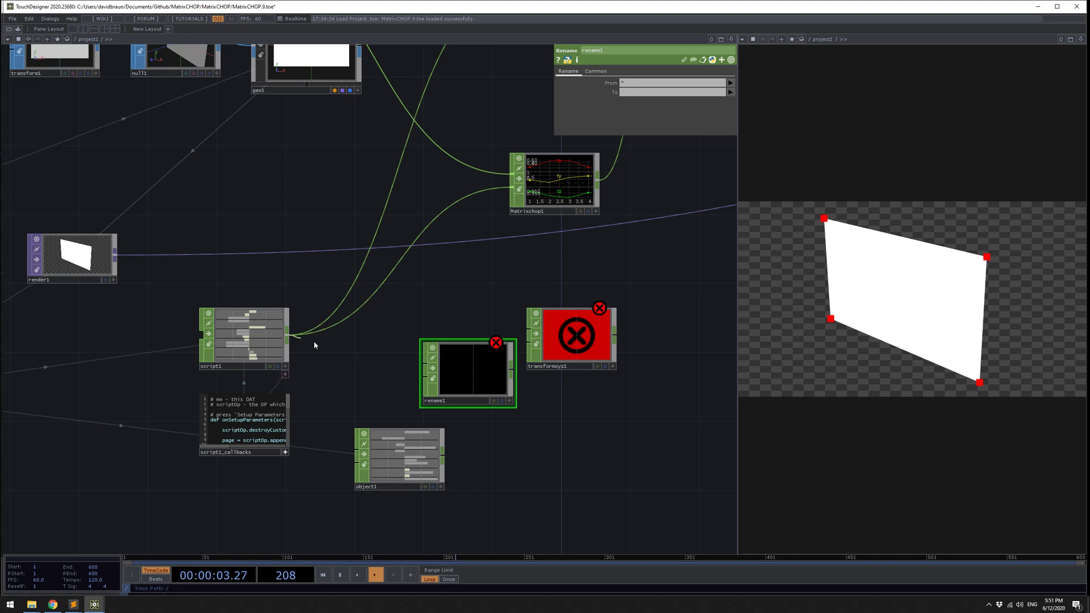
pyautogui.moveTo(421, 379); pyautogui.dragTo(368, 334)
pyautogui.scroll(3, 322, 367)
pyautogui.moveTo(415, 391); pyautogui.dragTo(346, 424)
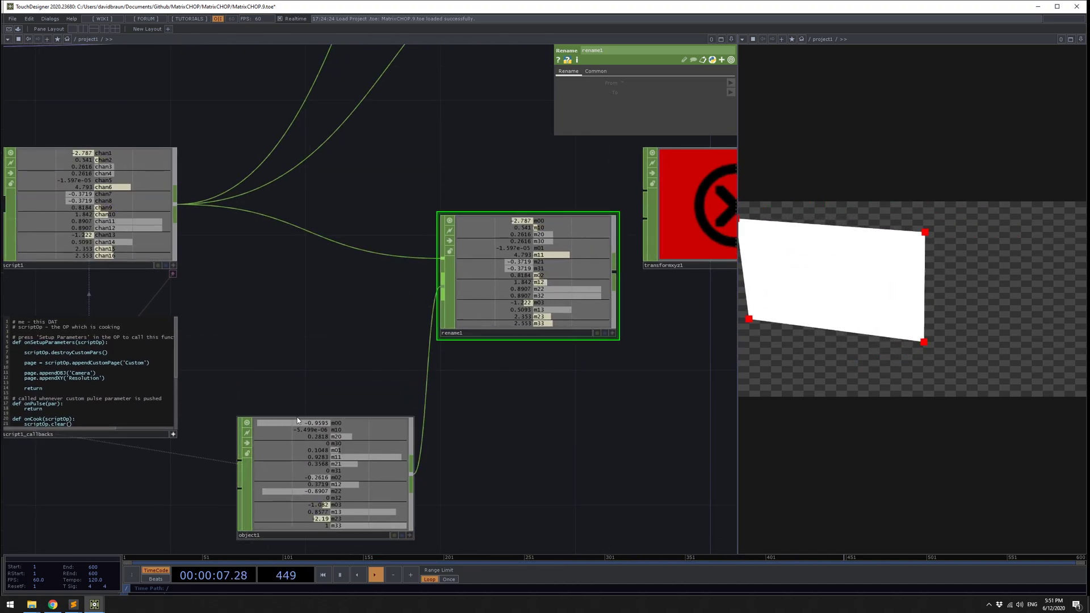
pyautogui.click(247, 426)
pyautogui.moveTo(478, 400); pyautogui.dragTo(348, 466)
pyautogui.moveTo(419, 355); pyautogui.dragTo(418, 287)
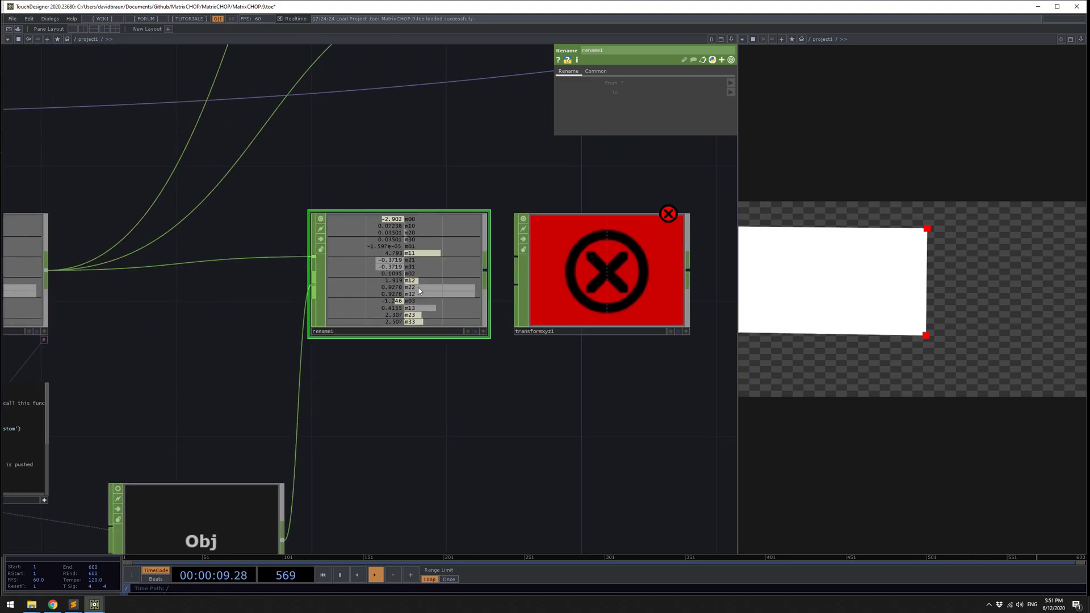
# Wire sopto1 and rename1 into the Transform XYZ CHOP's first and second inputs and move it farther from rename1, below Matrixchop1.
pyautogui.moveTo(510, 332); pyautogui.dragTo(471, 407)
pyautogui.moveTo(445, 346); pyautogui.dragTo(474, 360)
pyautogui.moveTo(458, 259); pyautogui.dragTo(511, 379)
pyautogui.scroll(-2, 512, 380)
pyautogui.scroll(-5, 507, 397)
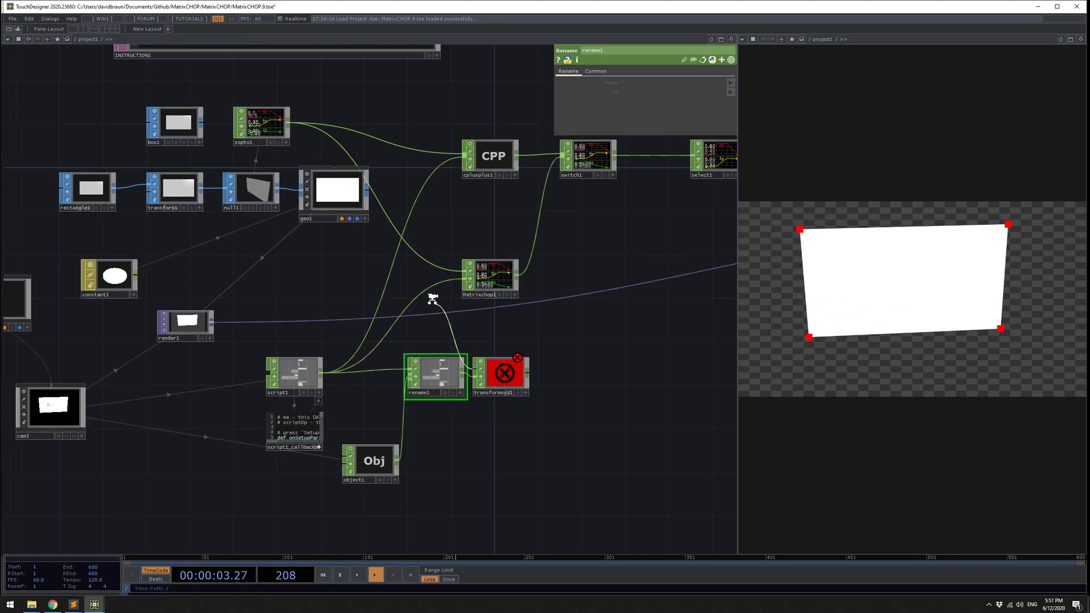
pyautogui.scroll(5, 463, 344)
pyautogui.click(553, 393)
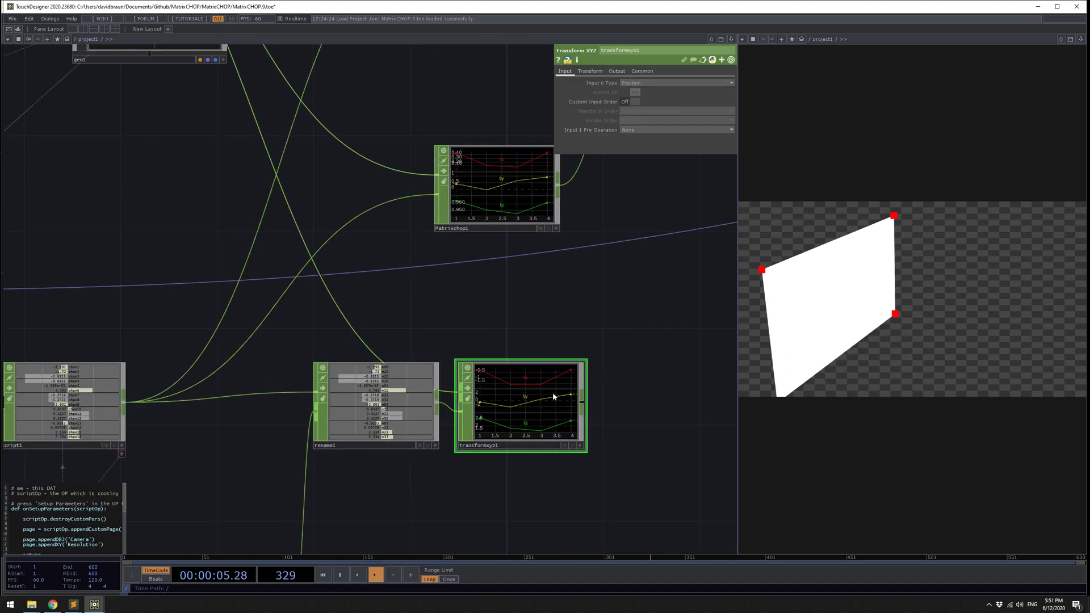
pyautogui.moveTo(528, 410); pyautogui.dragTo(575, 410)
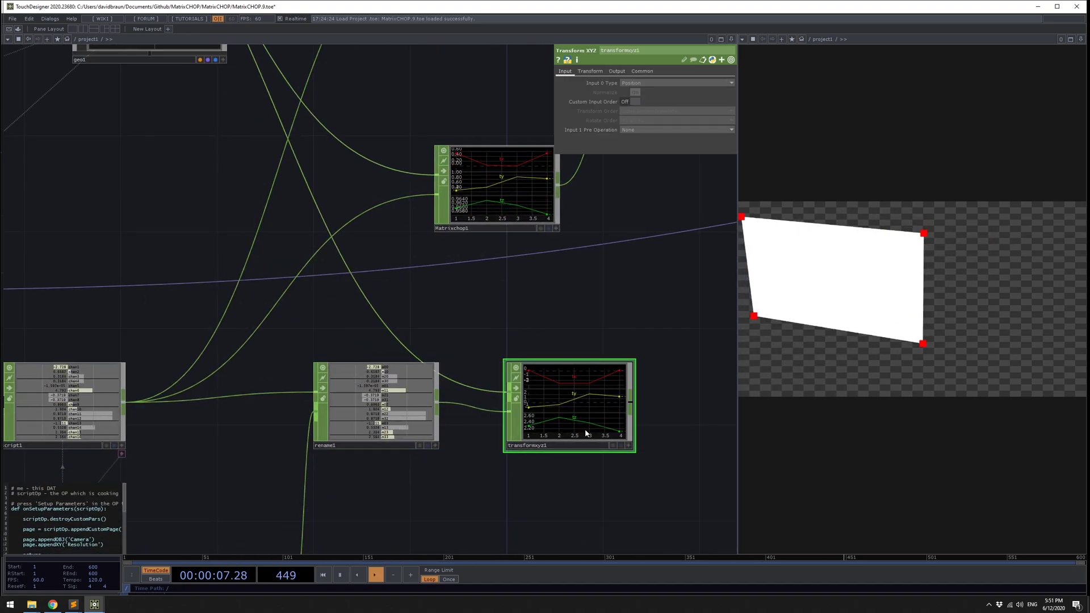
pyautogui.moveTo(574, 306); pyautogui.dragTo(437, 361)
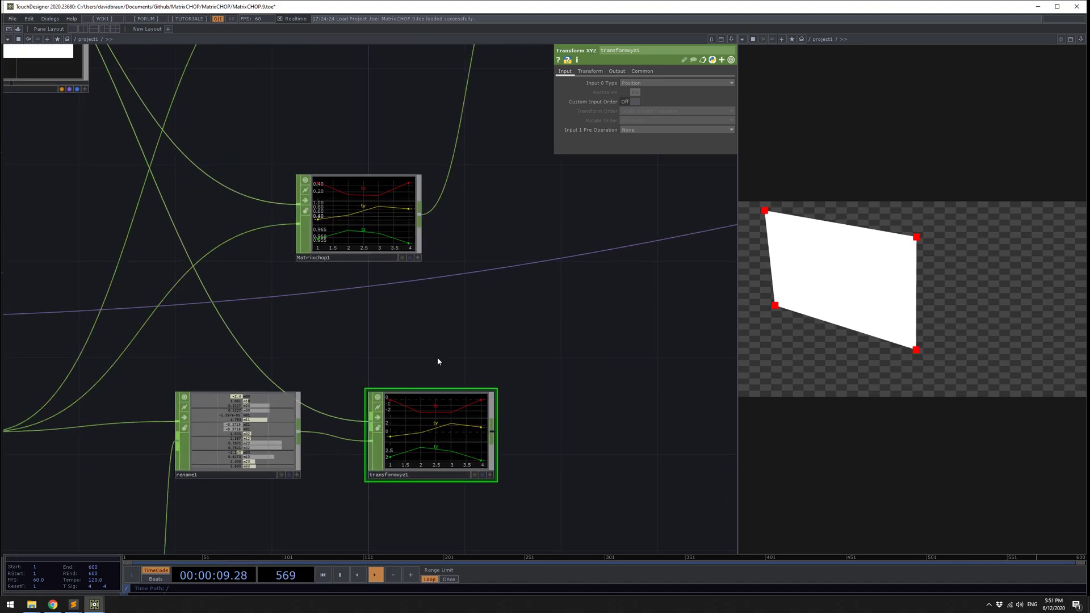
# Delete the trial Transform XYZ, Rename and Object CHOPs from the network, keeping Matrixchop1.
pyautogui.moveTo(550, 389); pyautogui.dragTo(571, 348)
pyautogui.moveTo(585, 519); pyautogui.dragTo(608, 415)
pyautogui.moveTo(591, 437); pyautogui.dragTo(297, 281, button='right')
pyautogui.press('Delete')
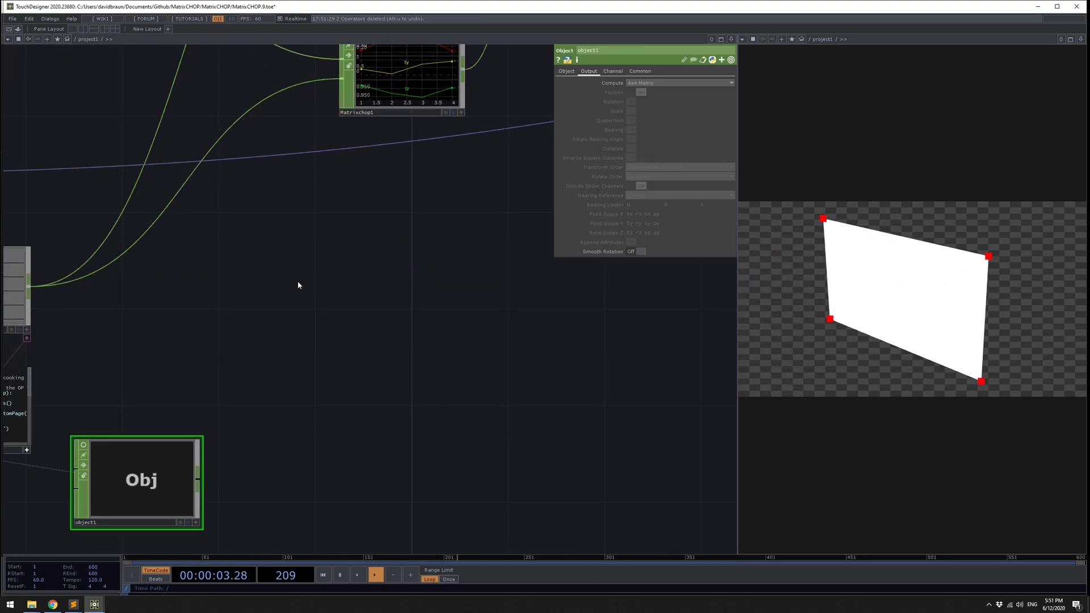
pyautogui.moveTo(389, 226); pyautogui.dragTo(441, 415)
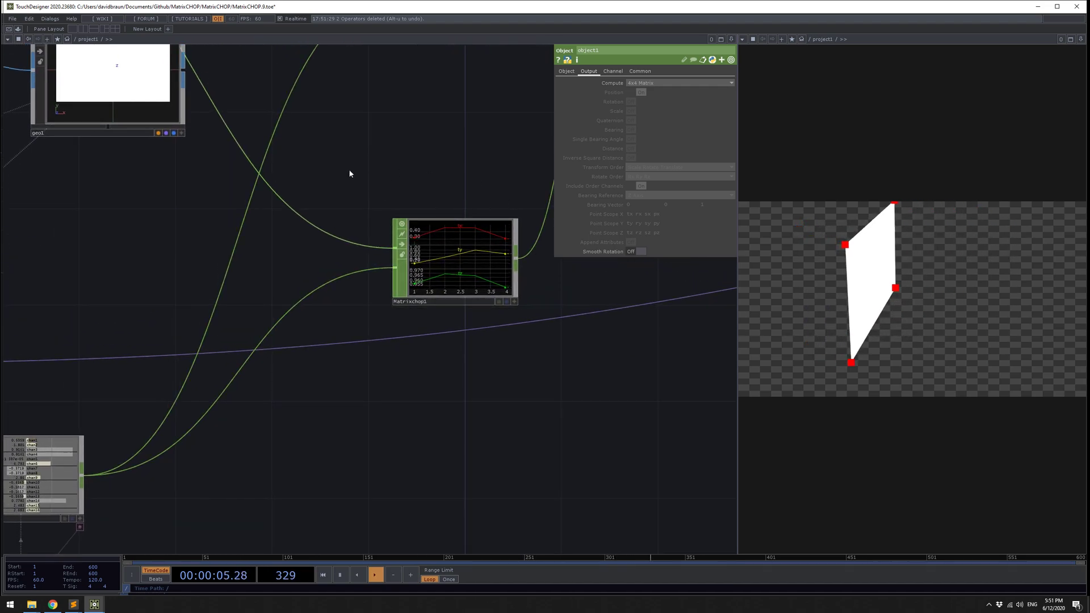
pyautogui.click(432, 241)
pyautogui.scroll(-4, 484, 266)
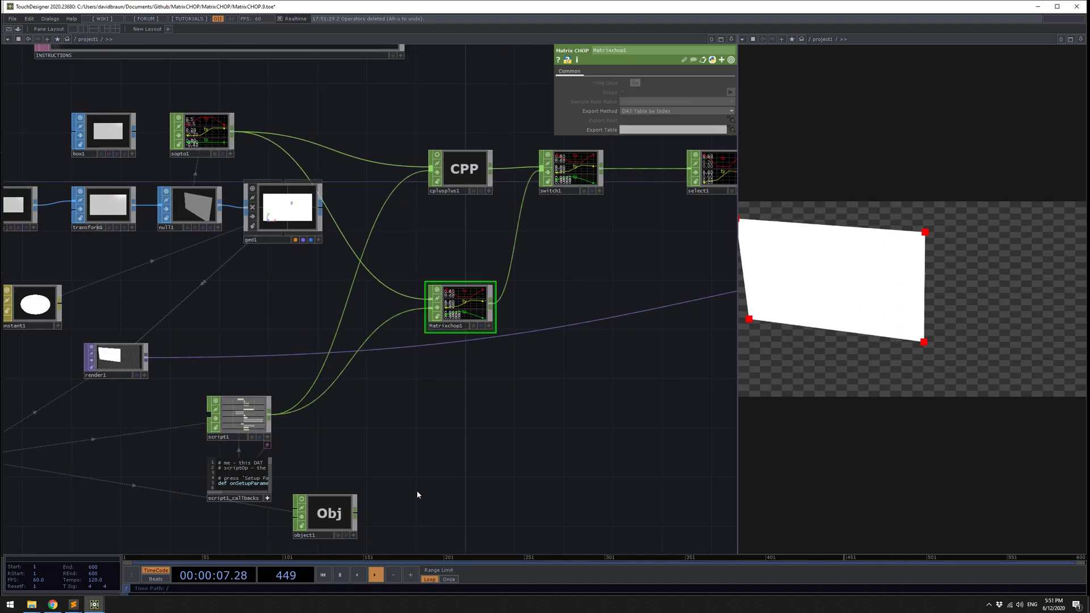
pyautogui.click(341, 507)
pyautogui.press('Delete')
# Leave project1, switch to the NodeRender project's TouchDesigner window and survey its sop_nodes network.
pyautogui.press('u')
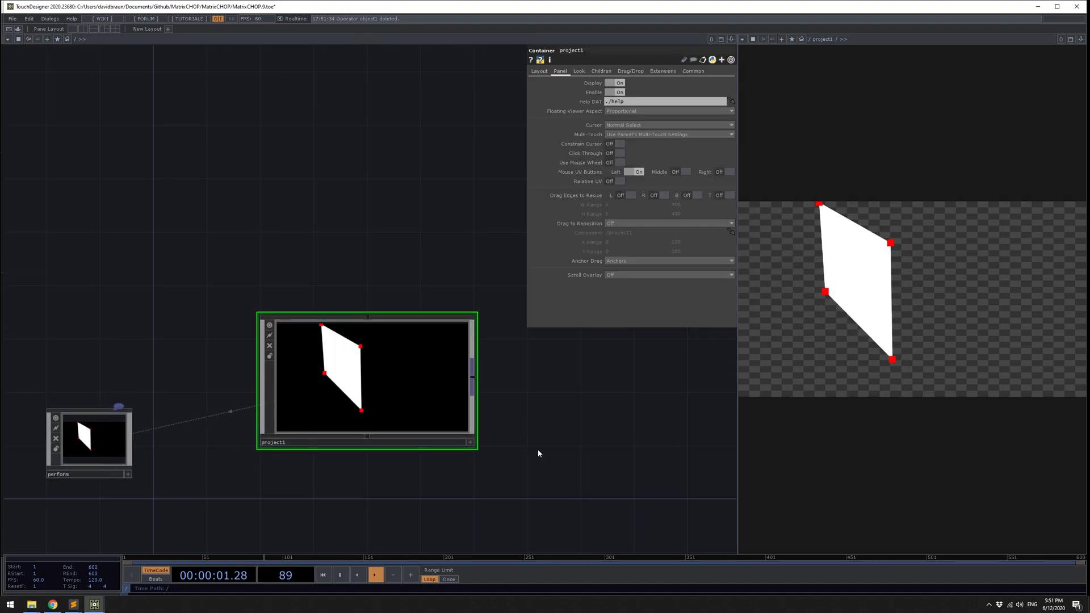
pyautogui.hotkey('alt', 'Tab')
pyautogui.press('Tab')
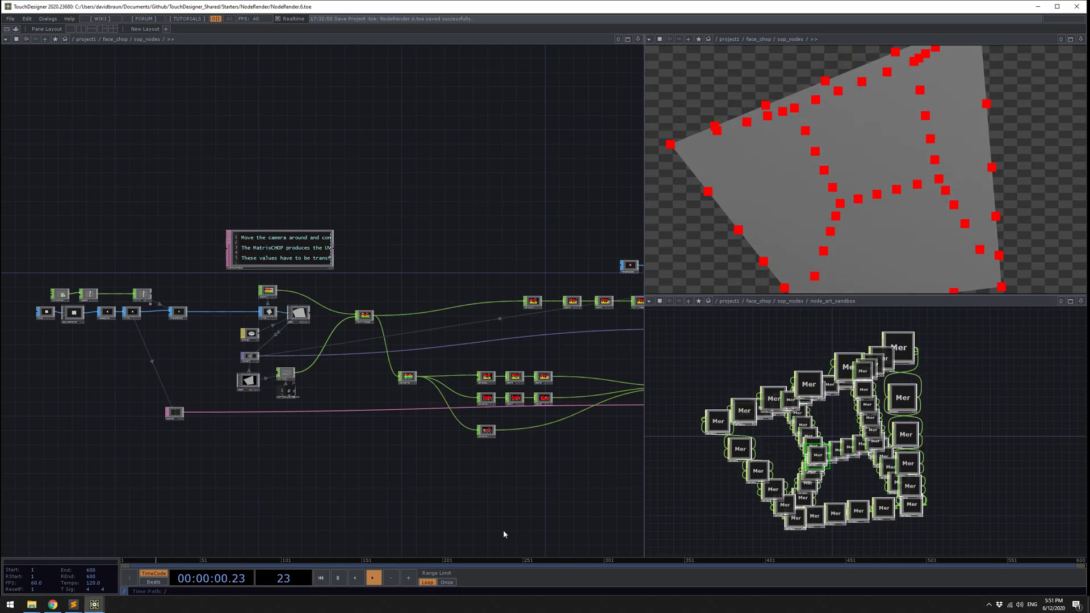
pyautogui.moveTo(543, 485); pyautogui.dragTo(496, 480)
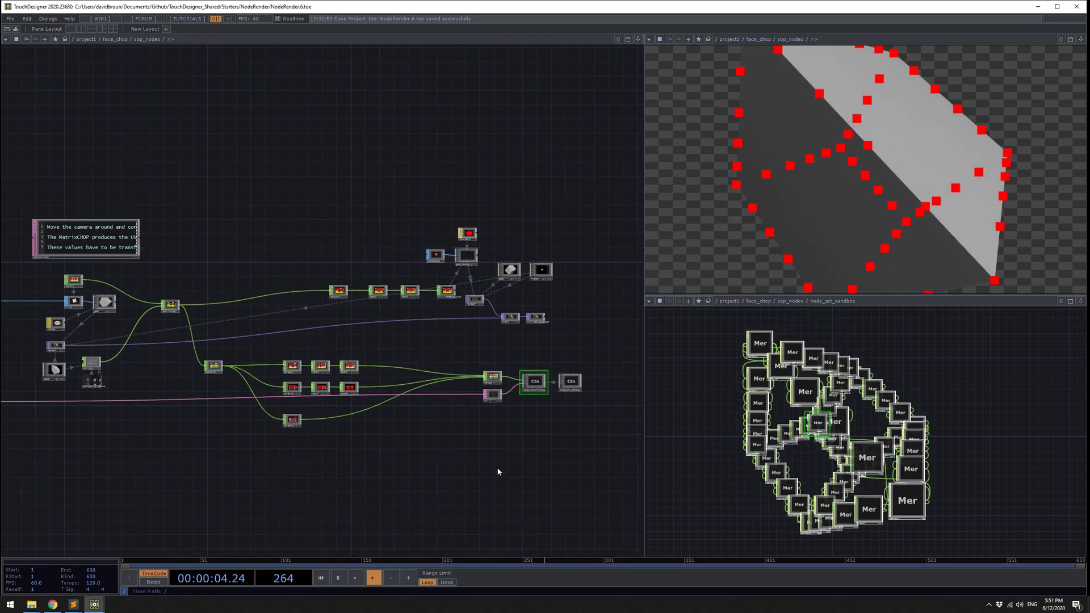
pyautogui.moveTo(497, 469); pyautogui.dragTo(619, 480)
pyautogui.moveTo(454, 488); pyautogui.dragTo(486, 491)
pyautogui.scroll(8, 148, 326)
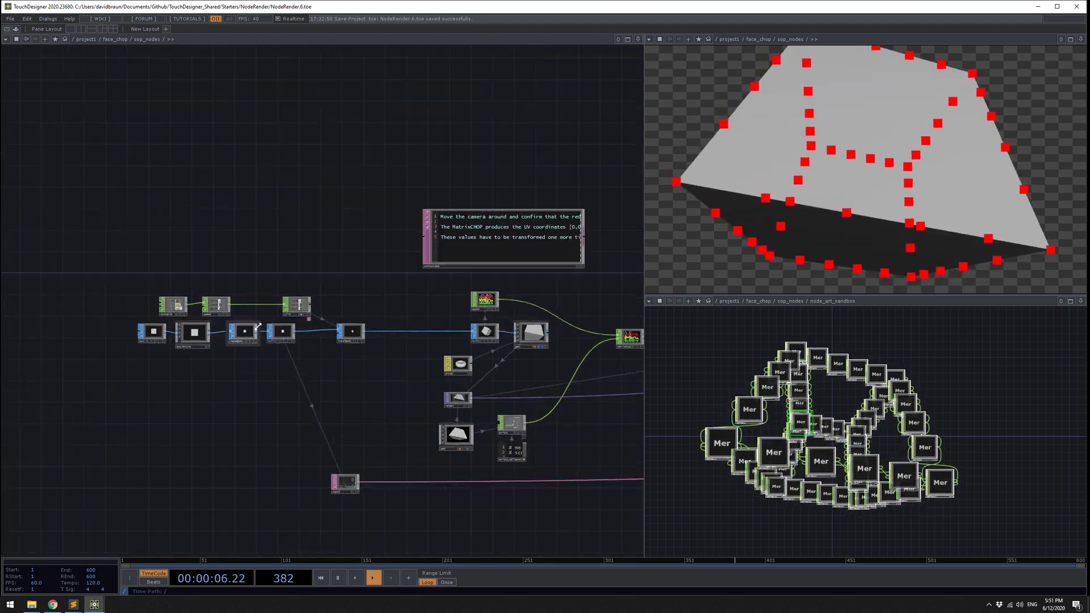
# Check the operator info of resample1 and box1 to examine the point counts before and after resampling.
pyautogui.click(326, 345)
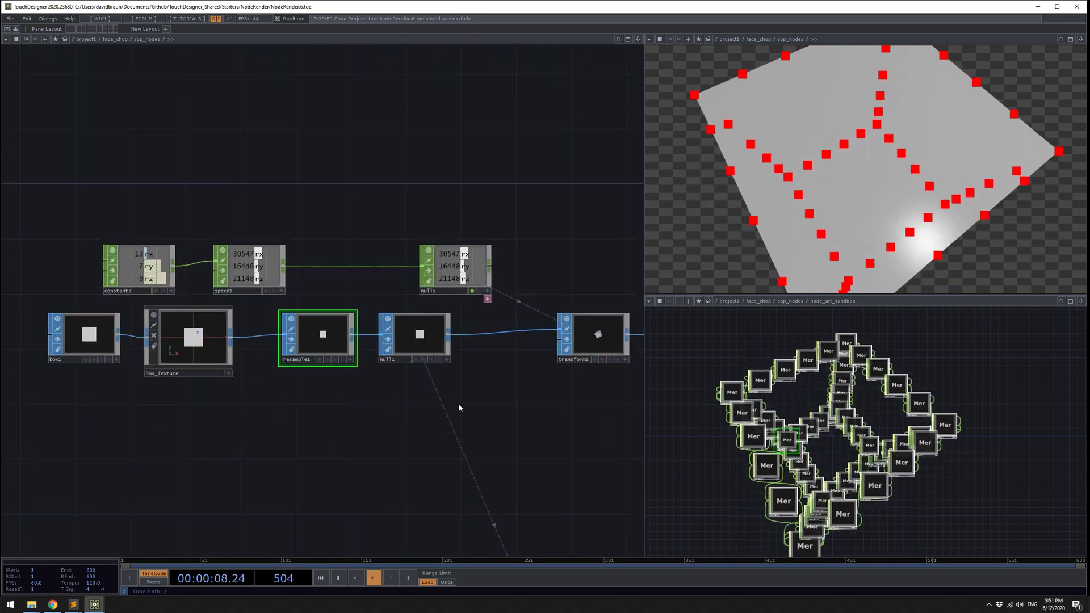
pyautogui.moveTo(362, 391); pyautogui.dragTo(314, 404)
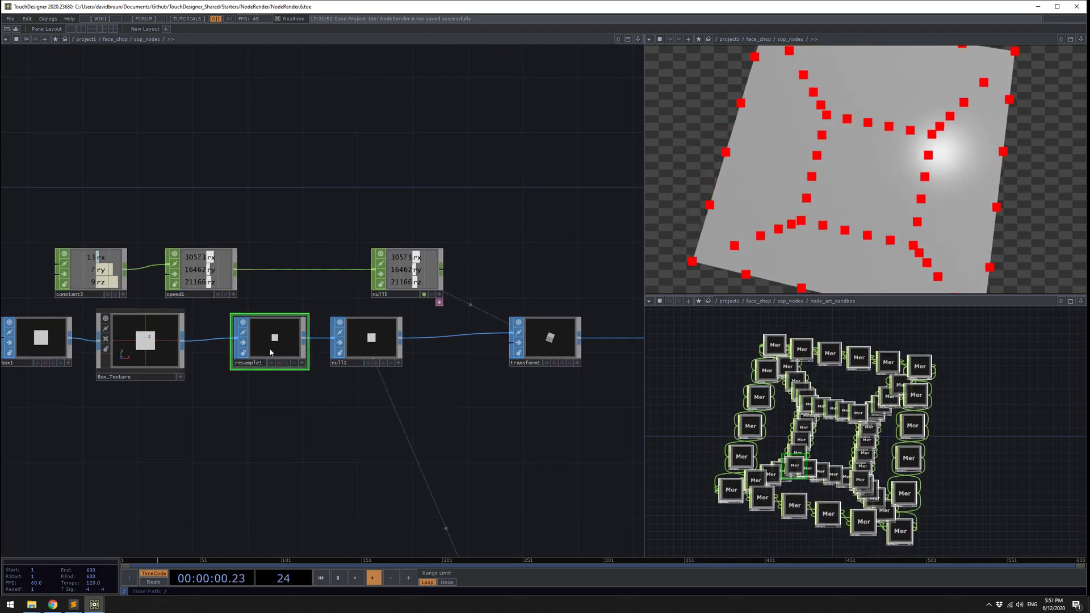
pyautogui.scroll(5, 295, 352)
pyautogui.middleClick(299, 452)
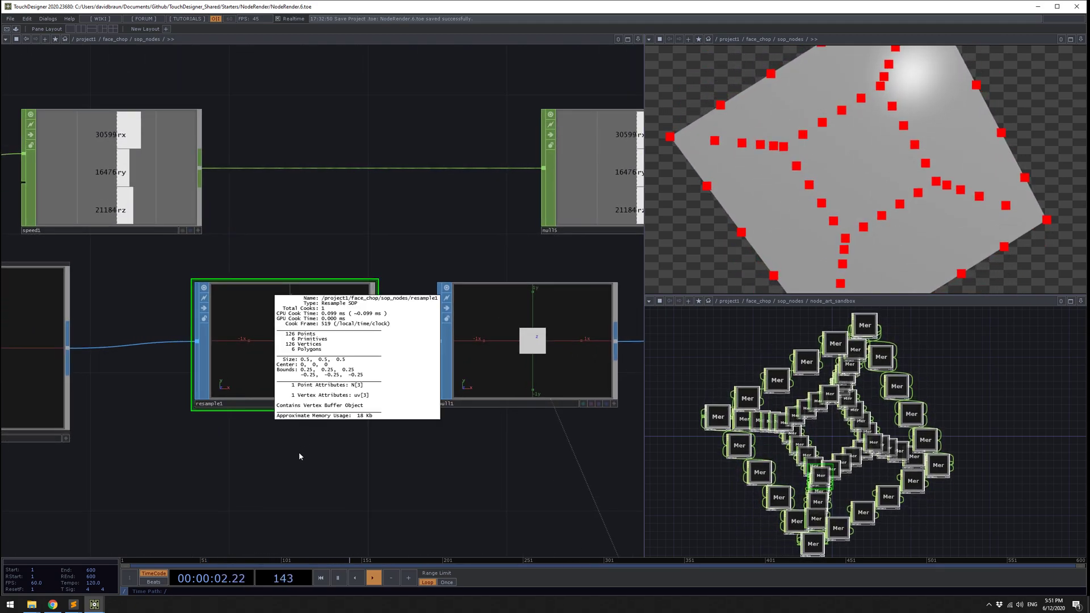
pyautogui.scroll(-2, 294, 427)
pyautogui.scroll(-1, 295, 423)
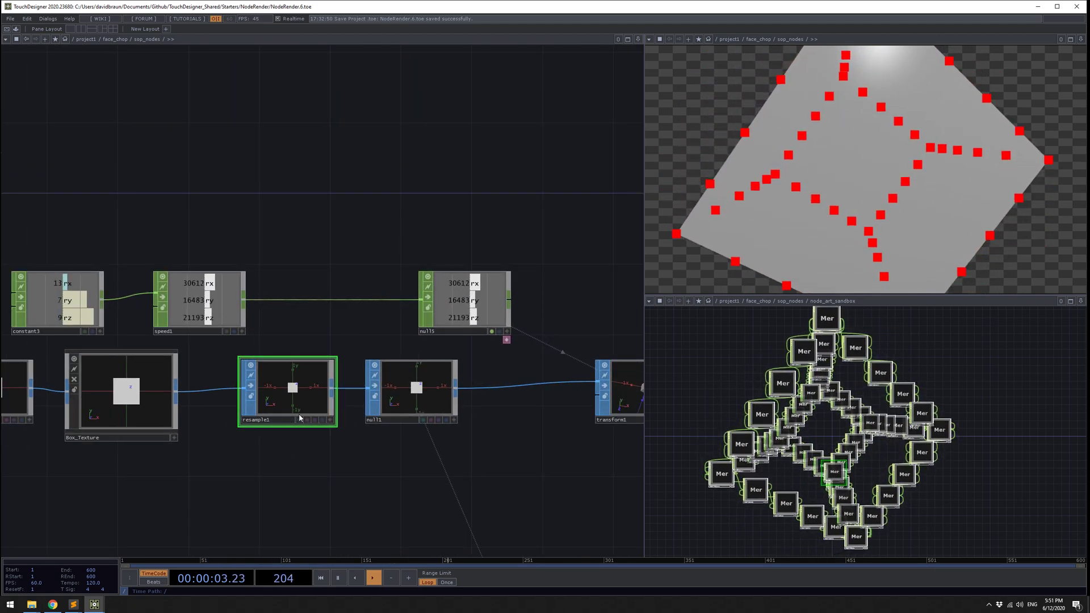
pyautogui.middleClick(15, 386)
pyautogui.moveTo(475, 470); pyautogui.dragTo(302, 402)
# Inspect transform1, which rotates the resampled box, and trace its output to null3 and geo1.
pyautogui.scroll(-3, 302, 401)
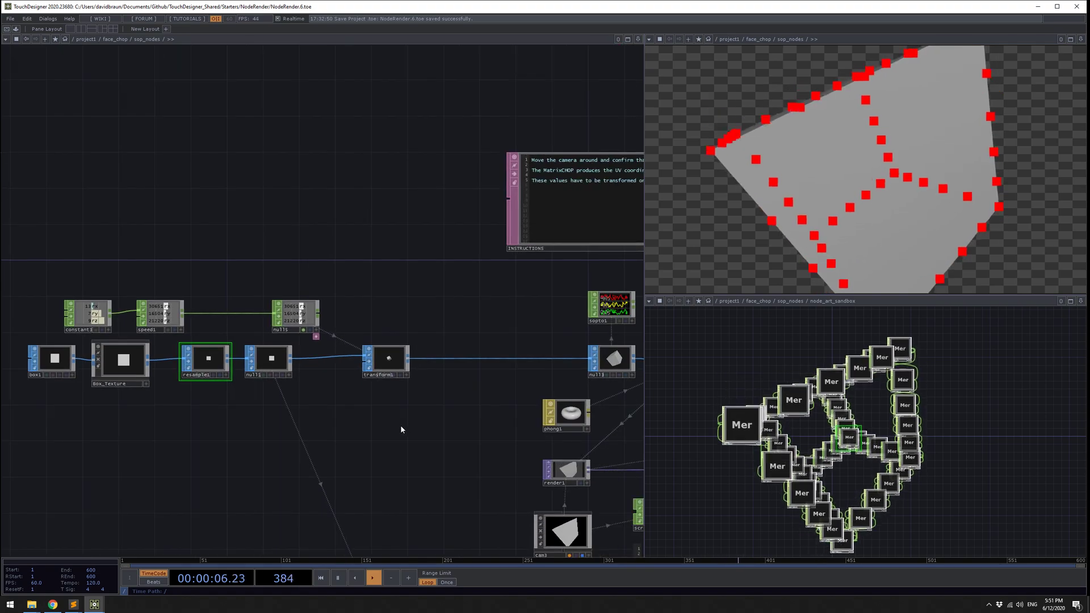
pyautogui.moveTo(401, 430); pyautogui.dragTo(346, 424)
pyautogui.scroll(5, 345, 362)
pyautogui.click(346, 362)
pyautogui.moveTo(445, 445); pyautogui.dragTo(404, 402)
pyautogui.scroll(-2, 259, 337)
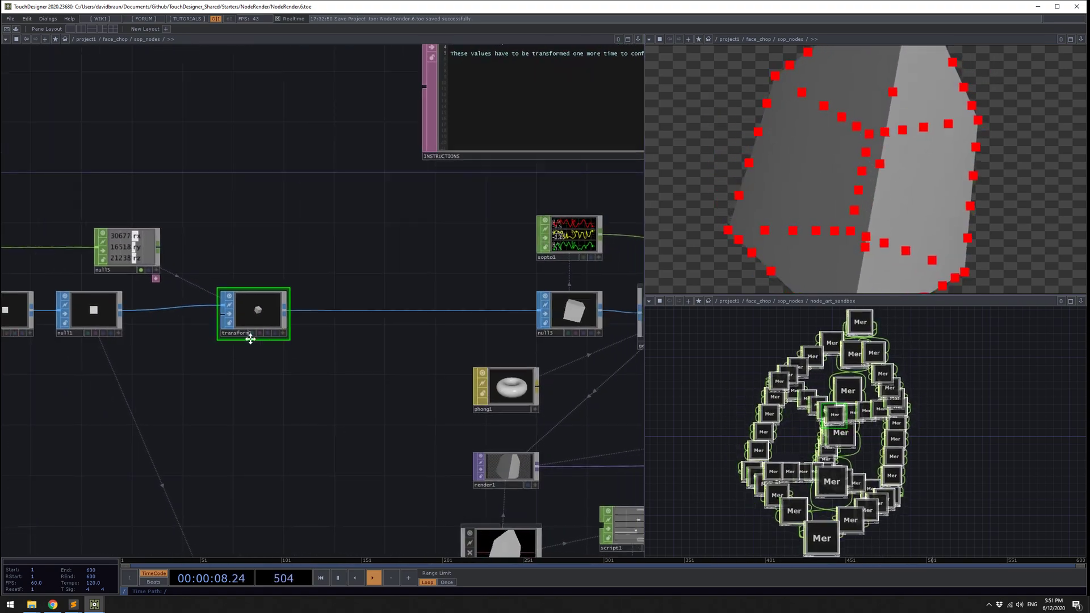
pyautogui.moveTo(351, 323); pyautogui.dragTo(218, 289)
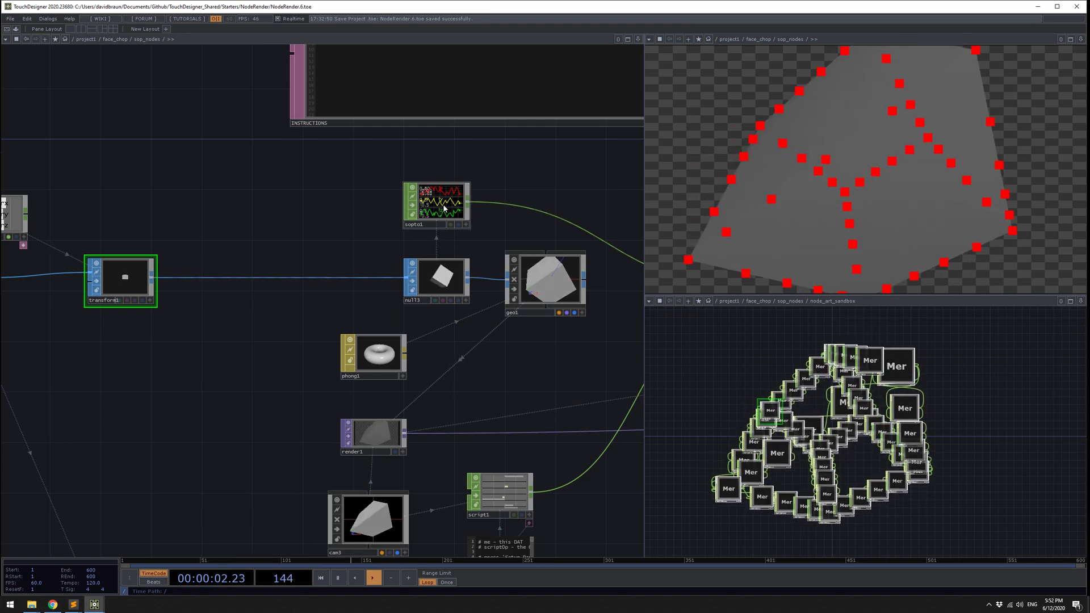
# Trace the points from sopto1 and the matrix from script1 through Matrixchop1 to pattern2.
pyautogui.click(462, 188)
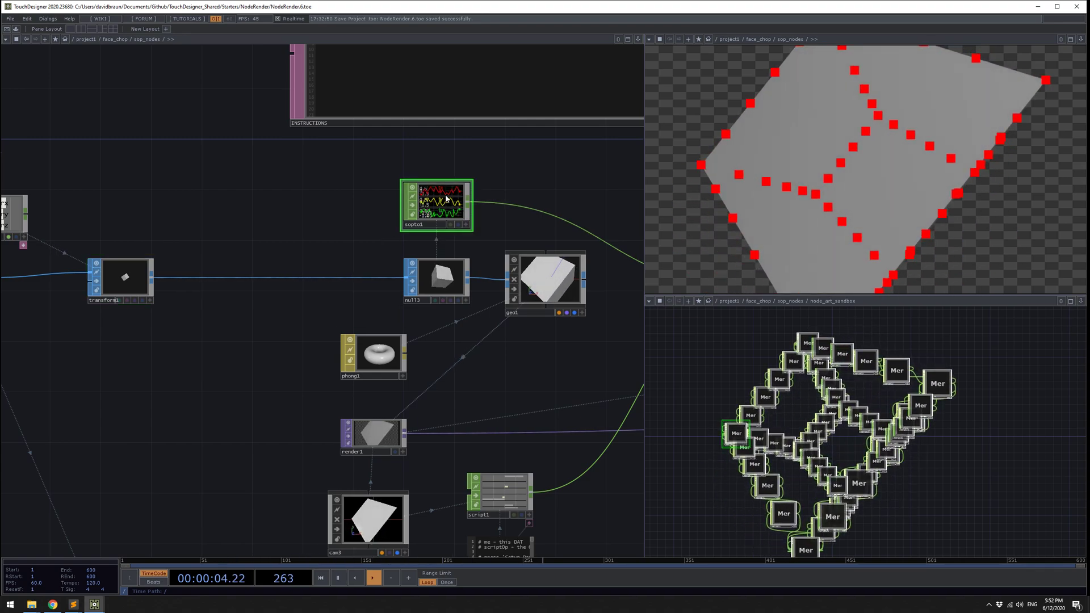
pyautogui.scroll(-3, 339, 216)
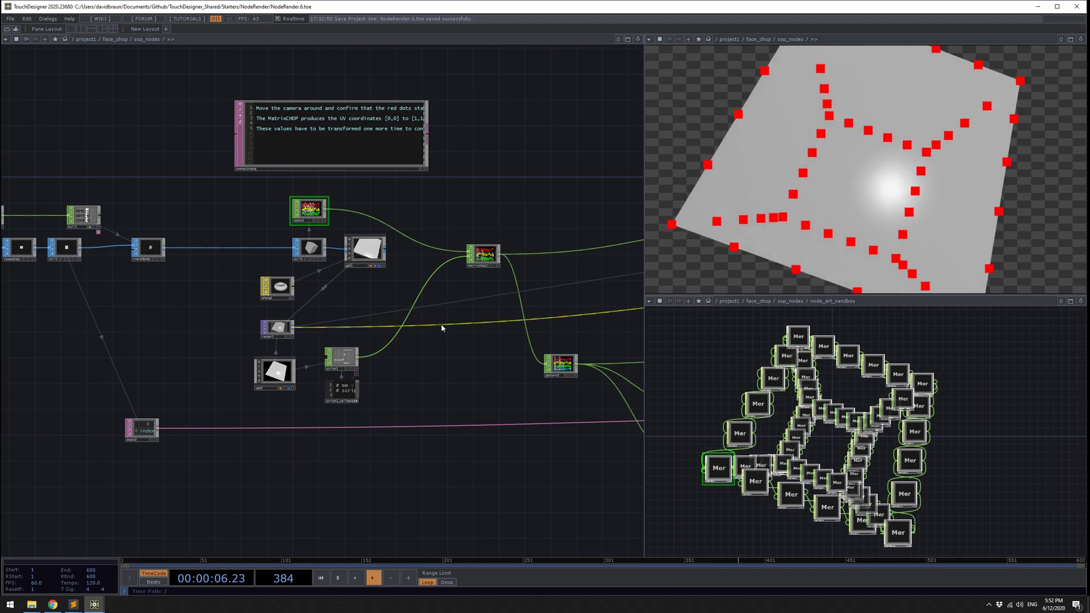
pyautogui.scroll(4, 402, 353)
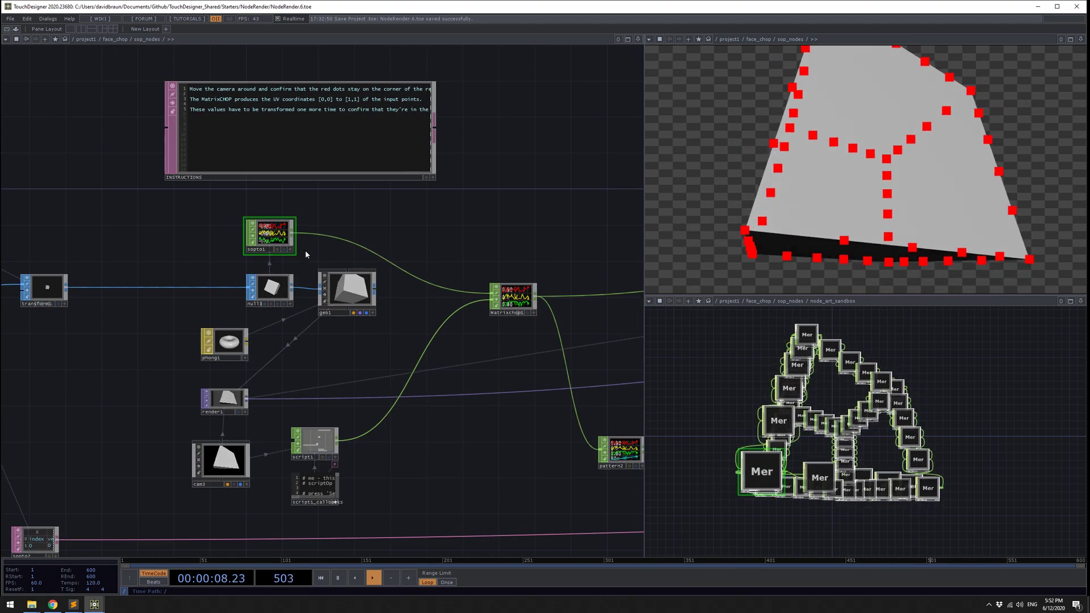
pyautogui.moveTo(470, 344); pyautogui.dragTo(382, 335)
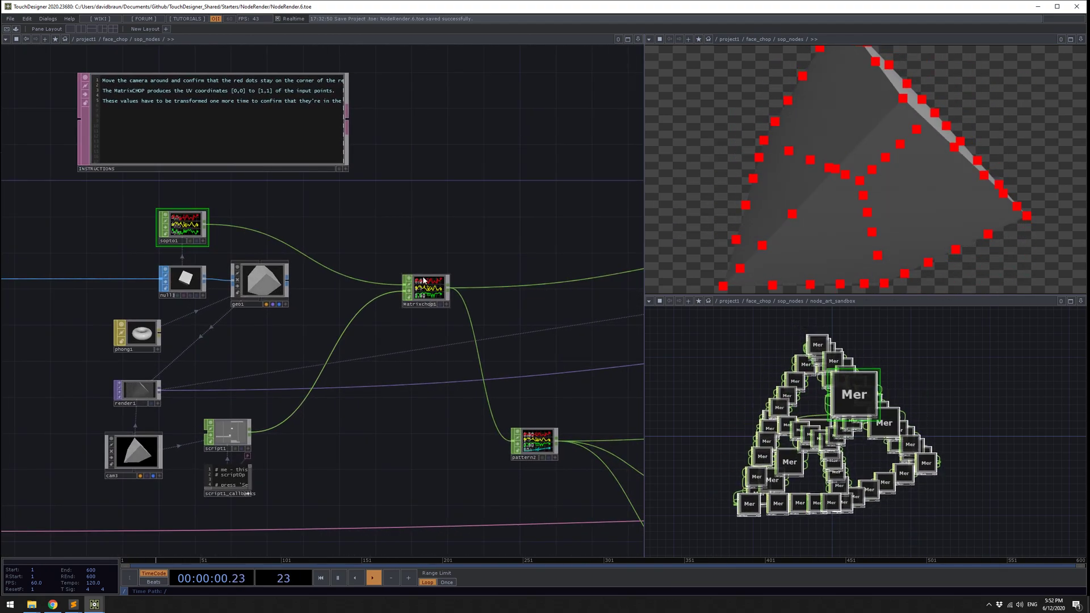
pyautogui.scroll(-3, 360, 367)
pyautogui.hscroll(3, 360, 368)
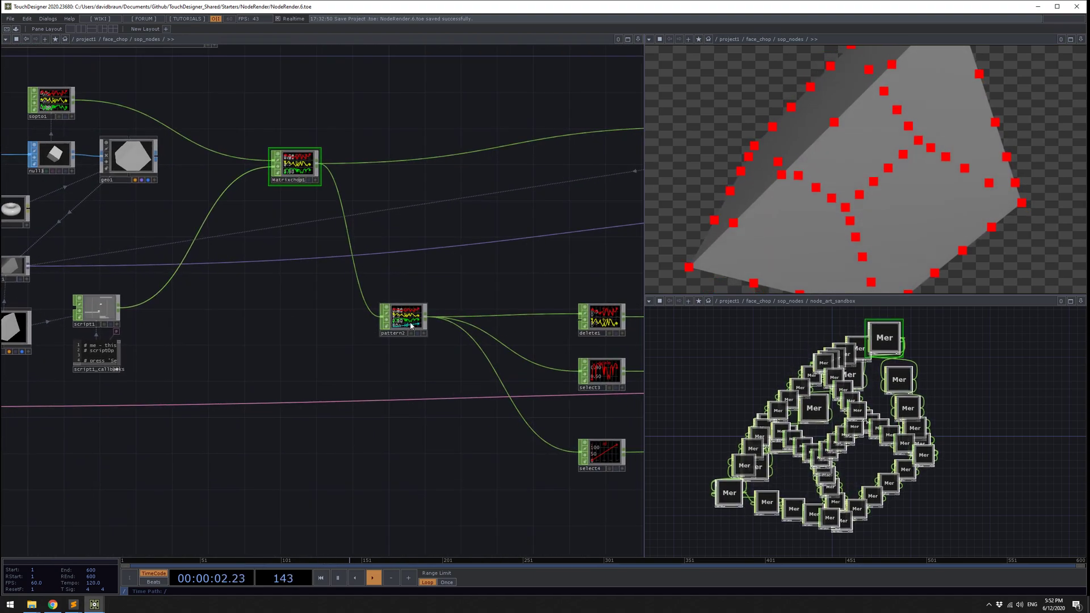
# Show pattern2's parameters and review its Channel settings.
pyautogui.press('p')
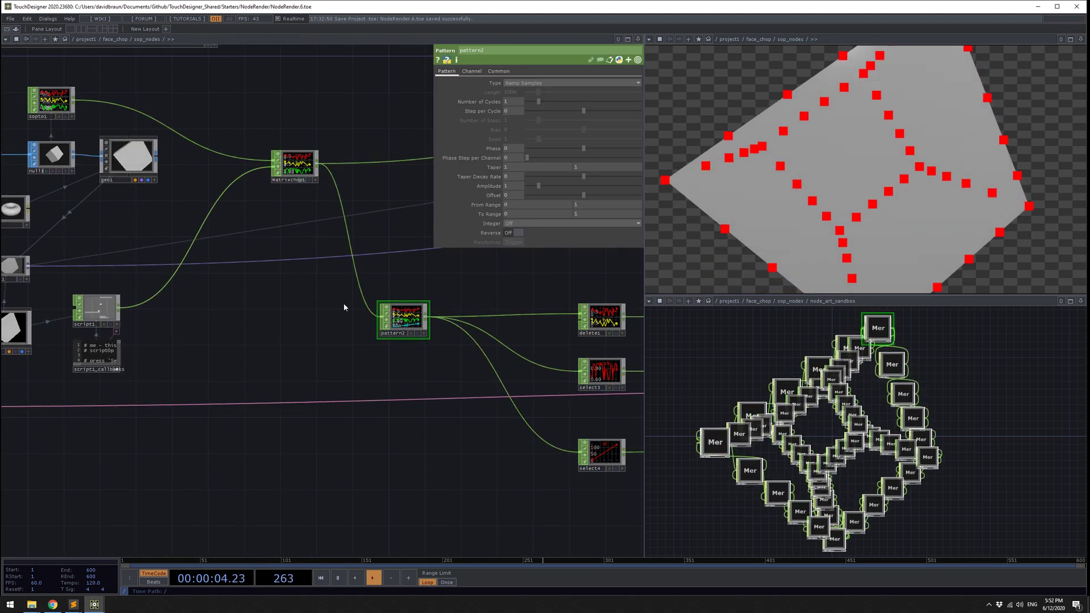
pyautogui.scroll(3, 344, 307)
pyautogui.click(470, 72)
pyautogui.hscroll(3, 365, 227)
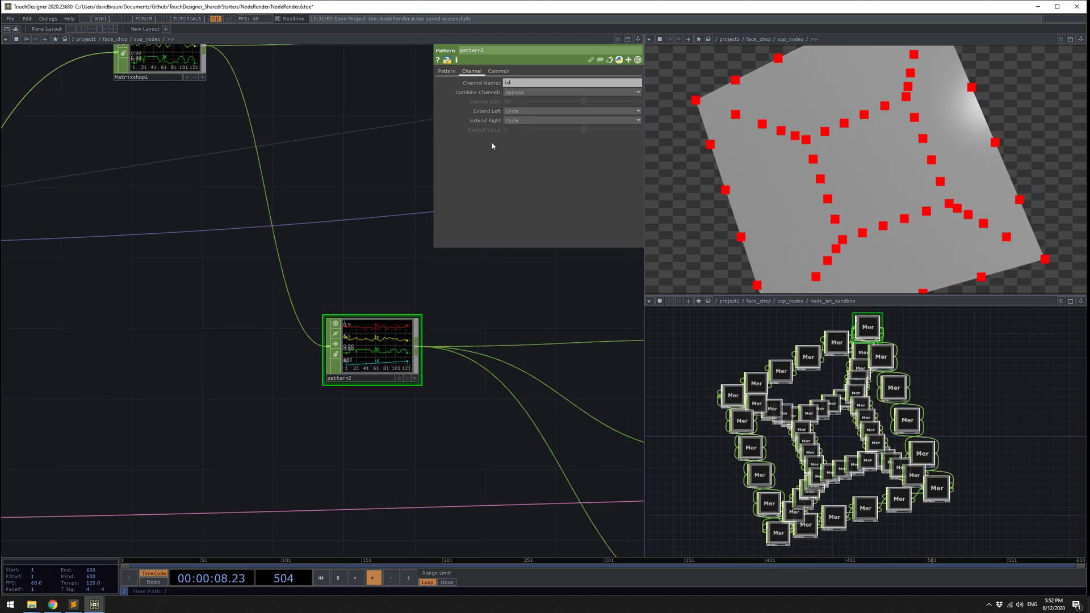
# Duplicate pattern2 as a second Pattern CHOP fed by Matrixchop1, turn its Combine Channels off, and place it to the lower left of pattern2.
pyautogui.hotkey('ctrl', 'c')
pyautogui.hotkey('ctrl', 'v')
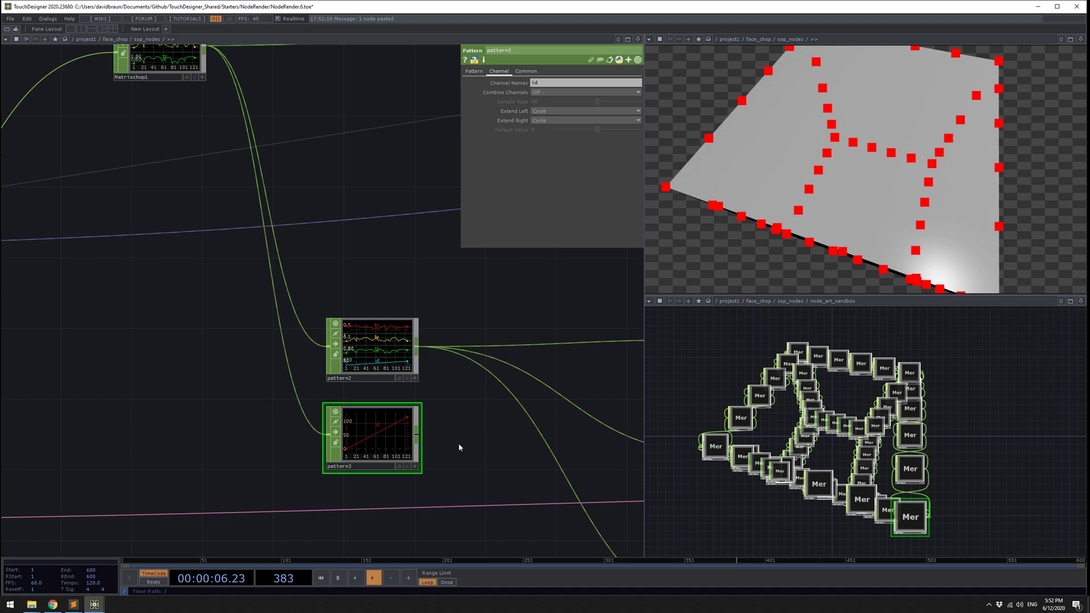
pyautogui.moveTo(458, 445); pyautogui.dragTo(488, 401)
pyautogui.moveTo(376, 390); pyautogui.dragTo(200, 407)
# Add a Merge CHOP beside pattern3 and feed it from both pattern3 and Matrixchop1.
pyautogui.press('Tab')
pyautogui.write('m')
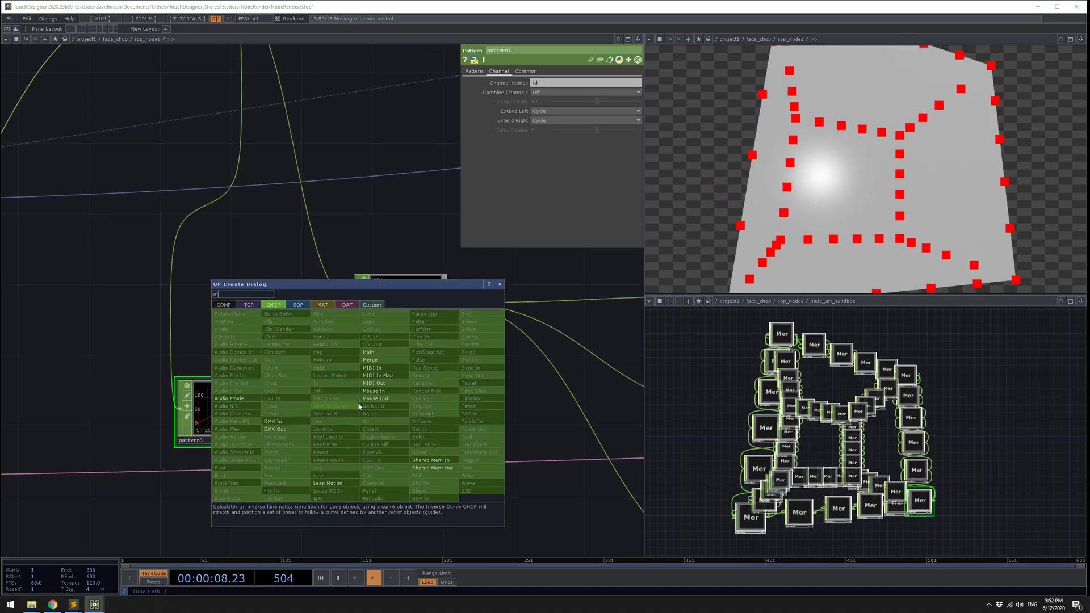
pyautogui.write('er')
pyautogui.press('Return')
pyautogui.click(365, 397)
pyautogui.scroll(-3, 365, 382)
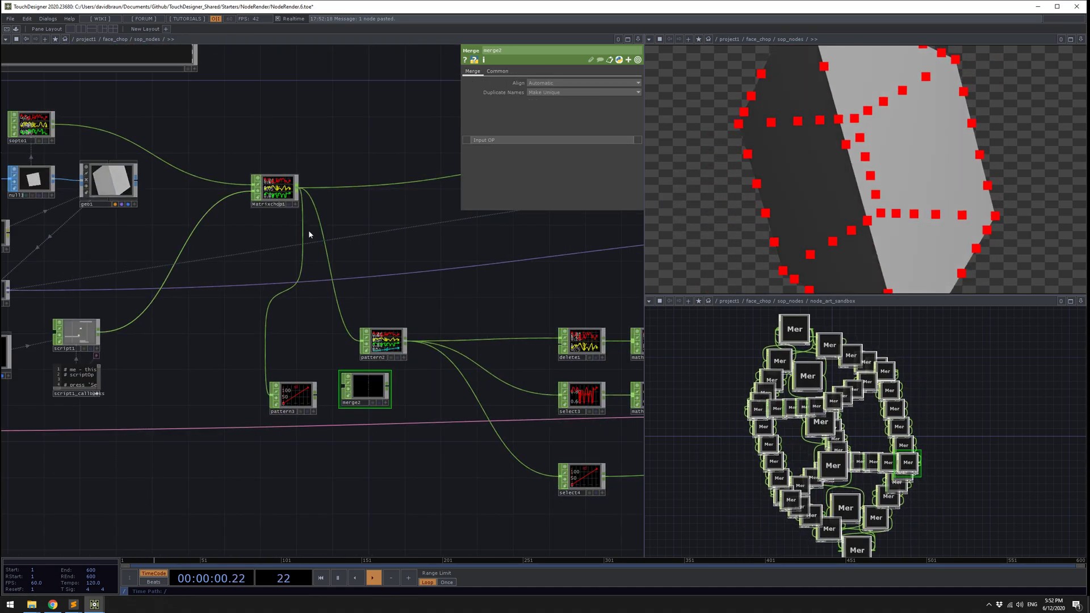
pyautogui.moveTo(297, 187); pyautogui.dragTo(367, 376)
pyautogui.scroll(3, 318, 397)
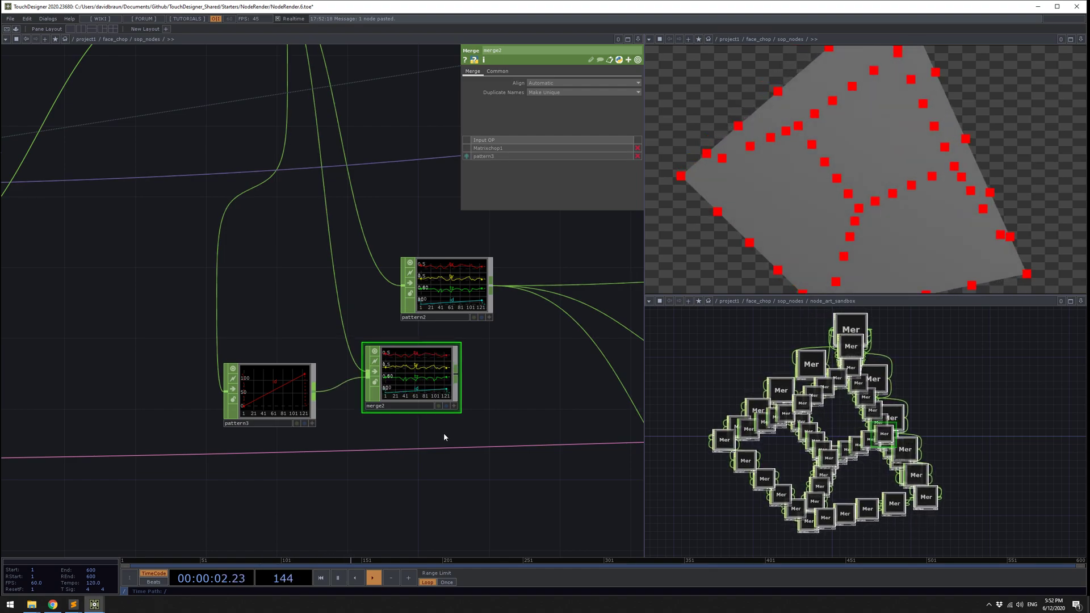
# Delete the duplicate pattern3 and the new Merge CHOP, keeping pattern2.
pyautogui.click(437, 301)
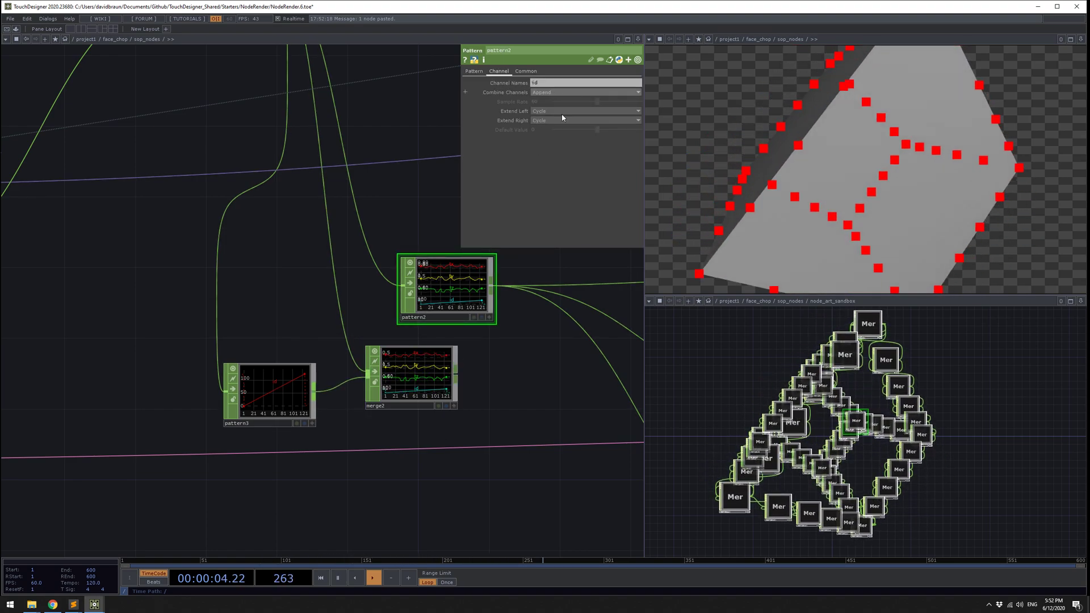
pyautogui.moveTo(420, 423); pyautogui.dragTo(271, 381)
pyautogui.press('Delete')
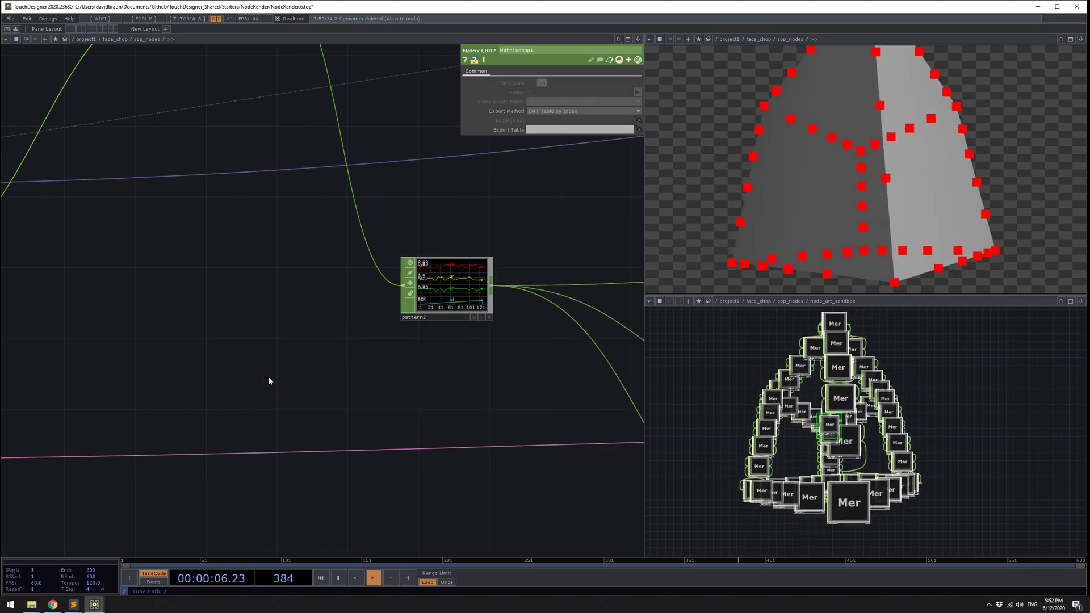
# Inspect pattern2's channel graph and Channel settings up close.
pyautogui.click(448, 279)
pyautogui.press('h')
pyautogui.moveTo(314, 407); pyautogui.dragTo(293, 410)
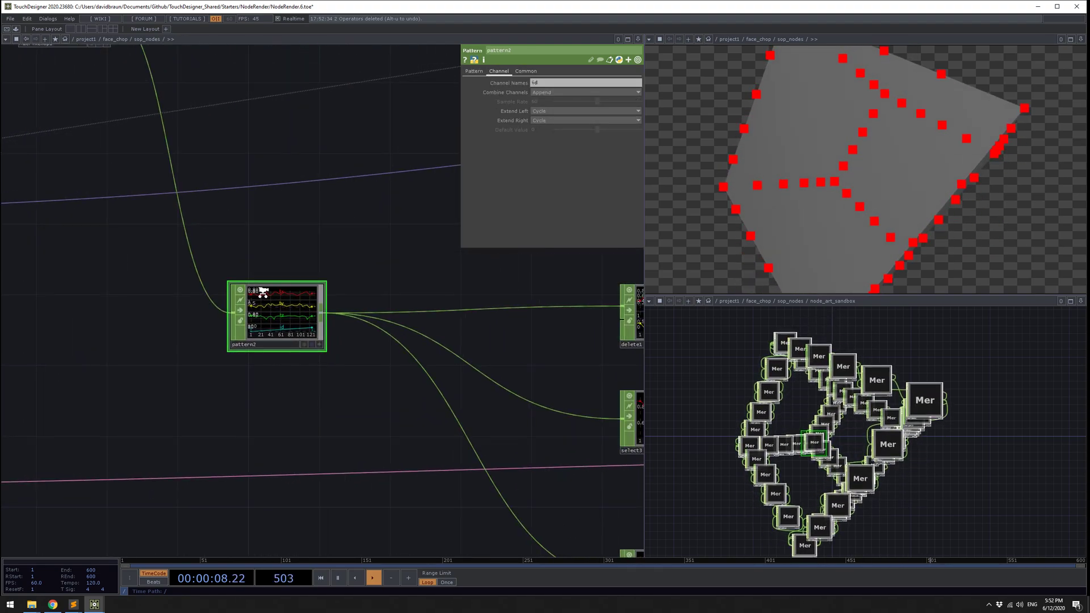
pyautogui.scroll(3, 261, 290)
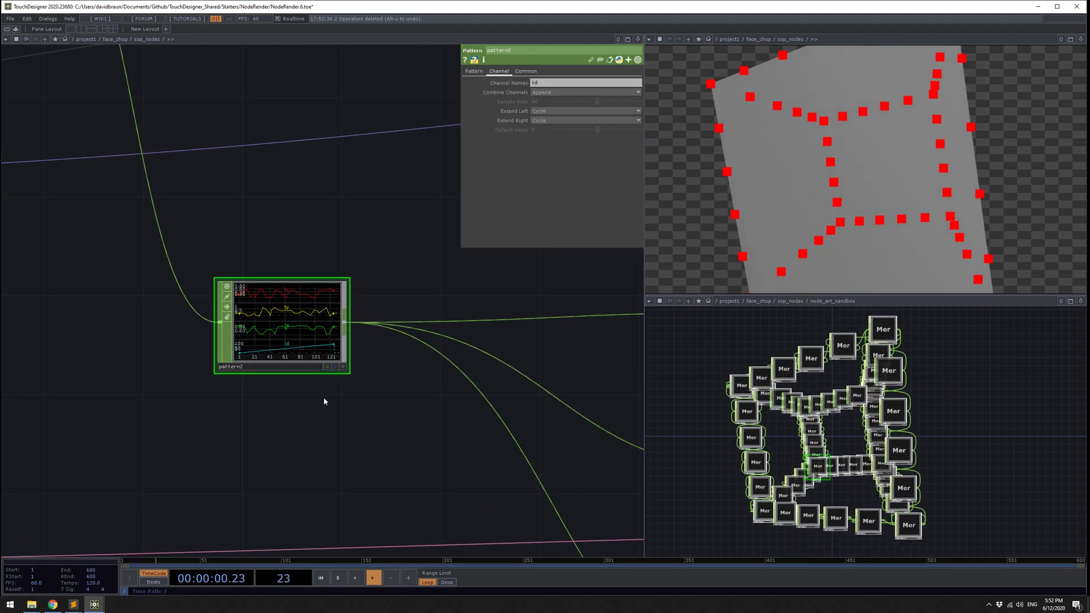
pyautogui.scroll(-3, 324, 401)
pyautogui.moveTo(364, 372); pyautogui.dragTo(200, 370)
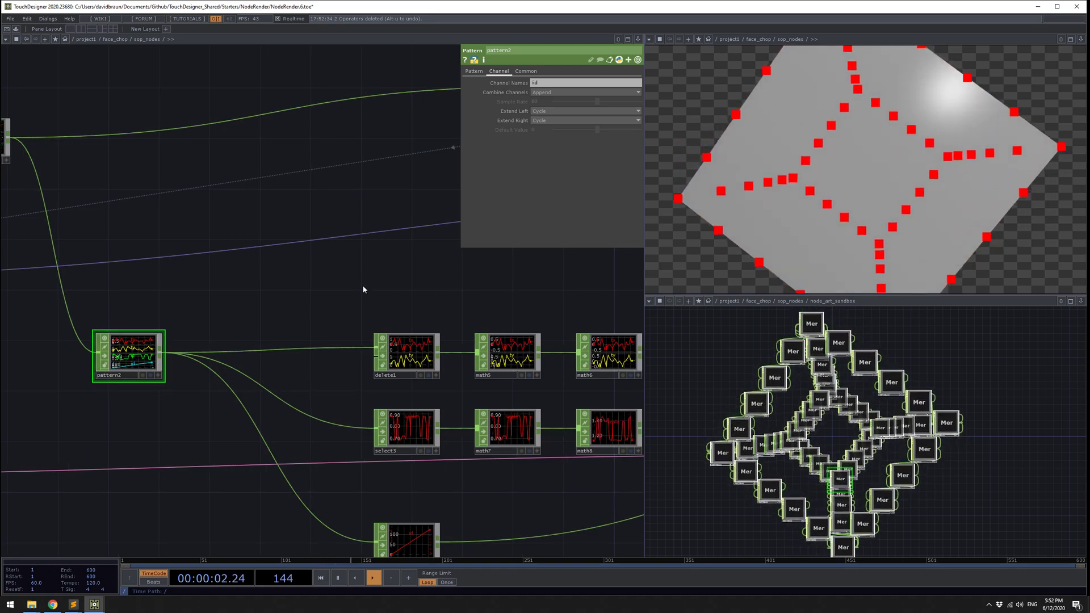
# Trace pattern2's outputs to delete1, select3 and select4, checking delete1's parameters.
pyautogui.moveTo(310, 289); pyautogui.dragTo(176, 244)
pyautogui.moveTo(372, 345); pyautogui.dragTo(466, 340)
pyautogui.click(338, 289)
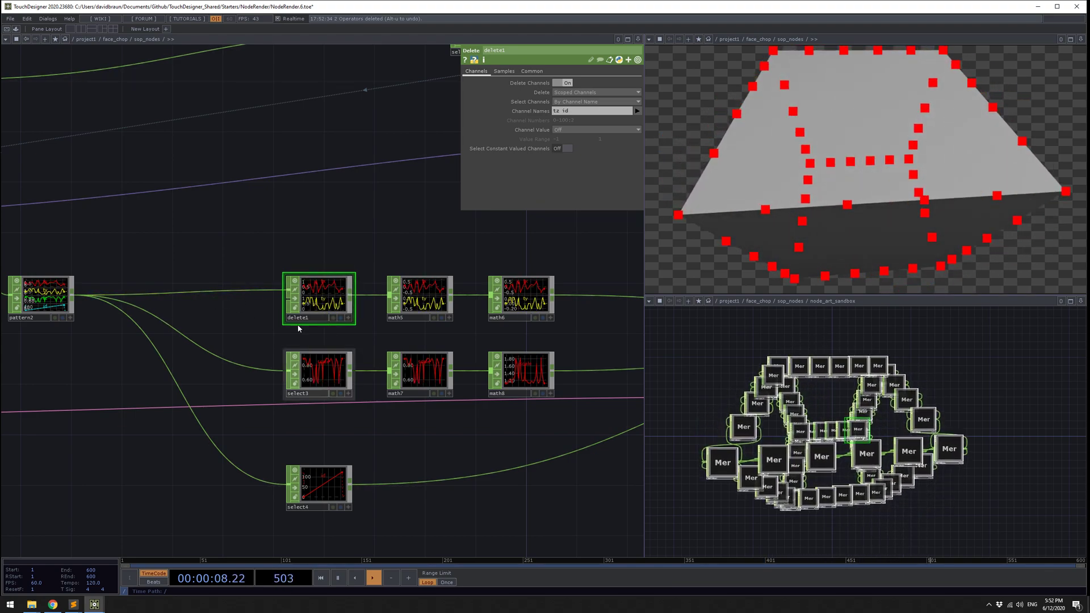
pyautogui.moveTo(110, 238); pyautogui.dragTo(29, 350, button='right')
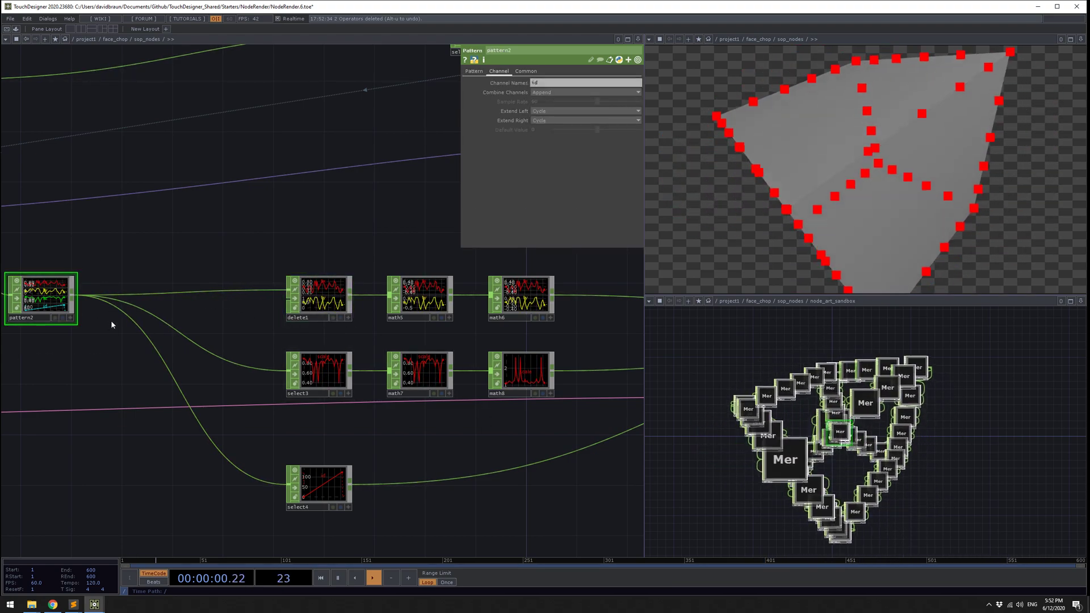
pyautogui.moveTo(494, 459); pyautogui.dragTo(393, 422)
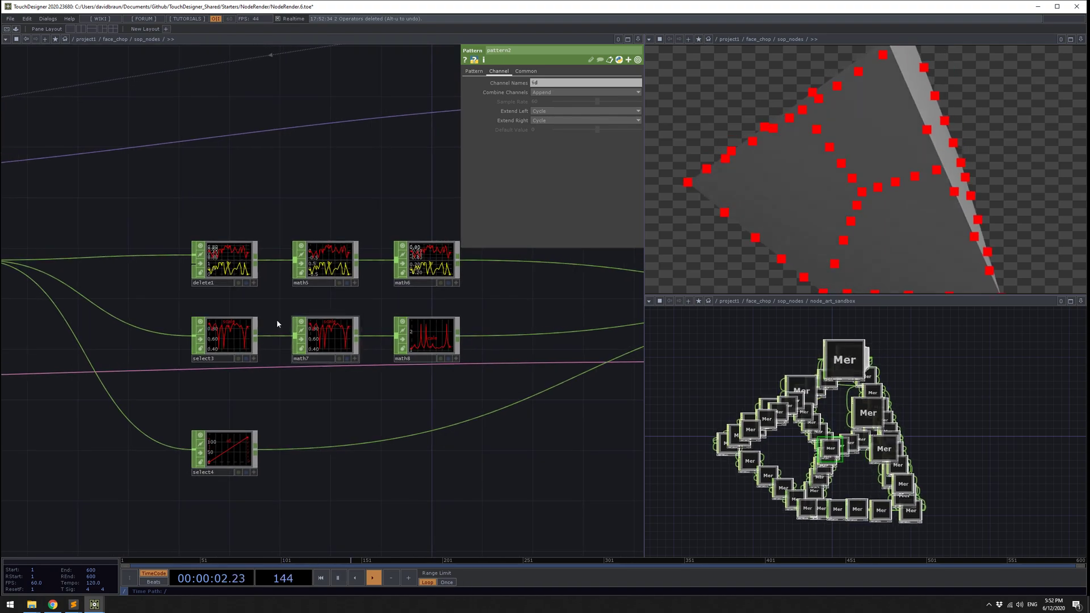
# Compare delete1's channel filter with math5's Multi-Add settings.
pyautogui.click(241, 264)
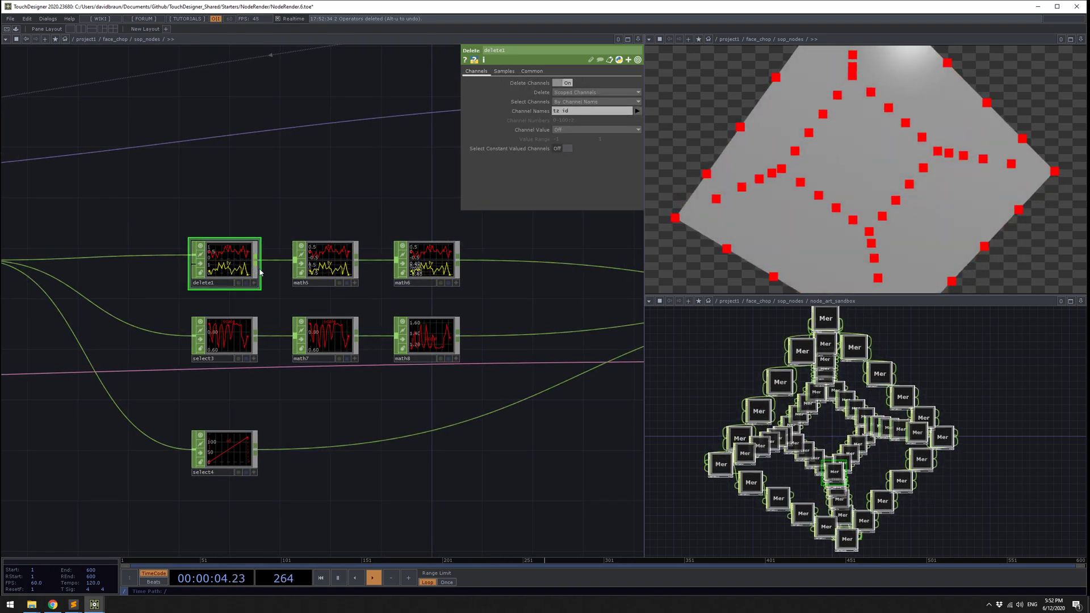
pyautogui.click(337, 263)
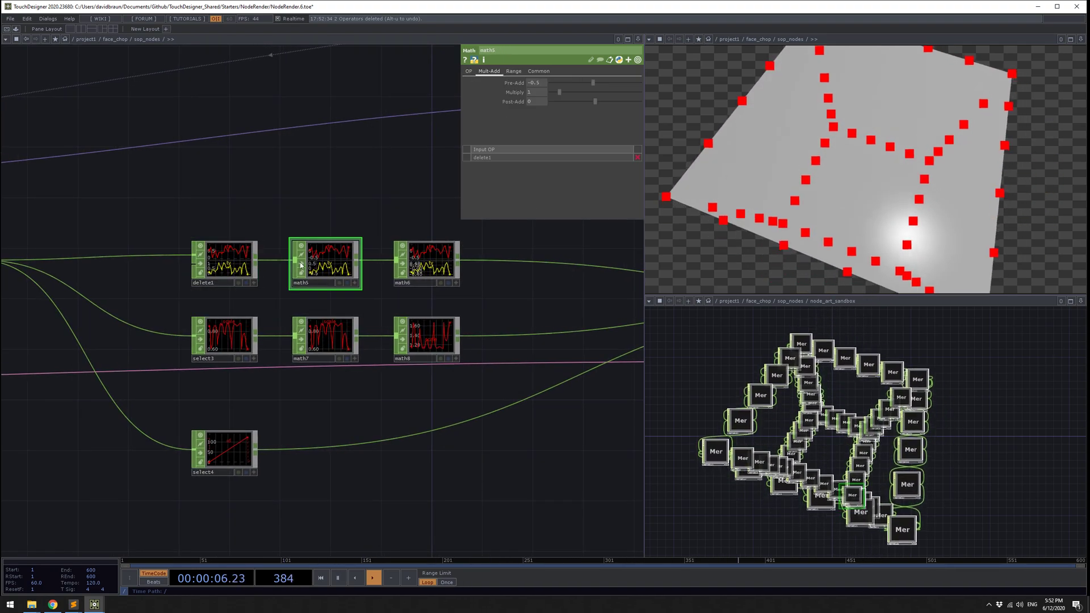
pyautogui.click(230, 251)
pyautogui.click(339, 264)
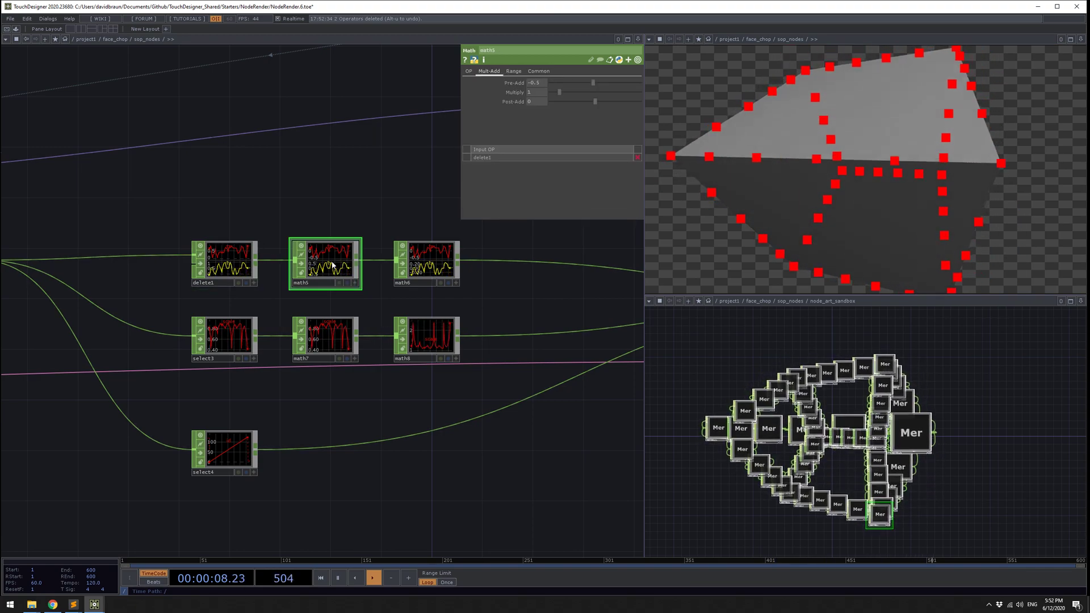
pyautogui.click(217, 271)
# Trace the coordinates from Matrixchop1 through pattern2 and delete1 to math5, and review math5's Pre-Add offset.
pyautogui.moveTo(154, 189); pyautogui.dragTo(529, 276)
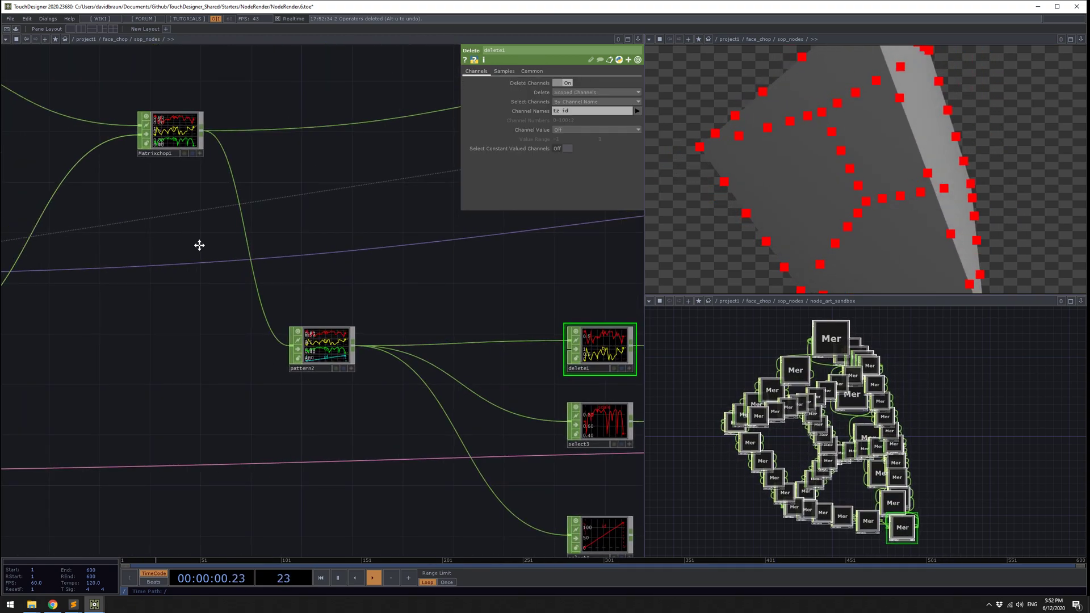
pyautogui.moveTo(199, 245); pyautogui.dragTo(277, 330)
pyautogui.moveTo(317, 159); pyautogui.dragTo(183, 288, button='right')
pyautogui.moveTo(504, 360); pyautogui.dragTo(367, 324)
pyautogui.click(429, 369)
pyautogui.moveTo(409, 285); pyautogui.dragTo(263, 253)
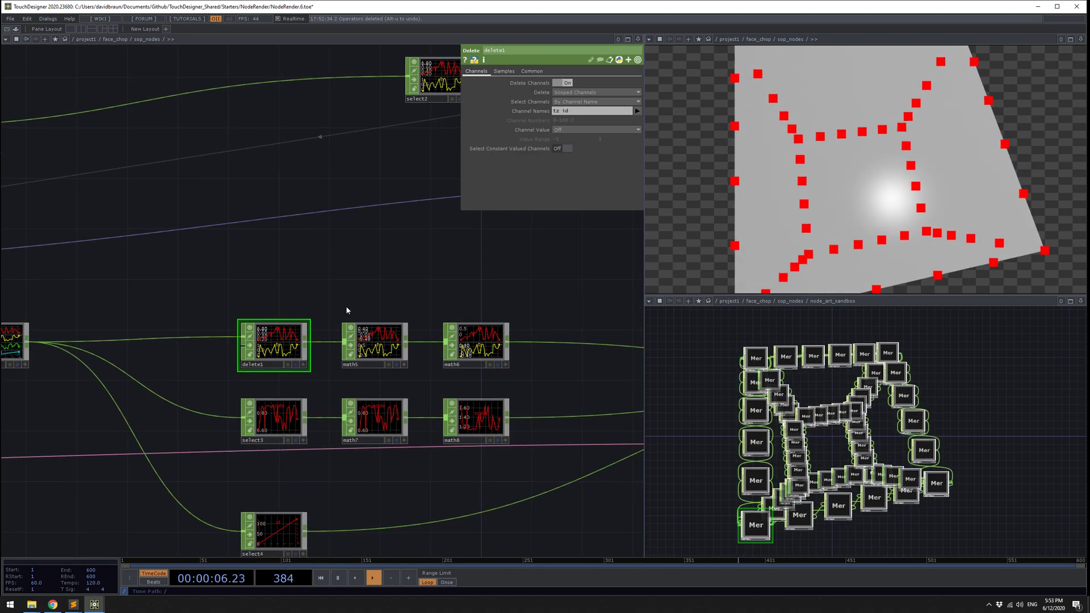
pyautogui.click(367, 343)
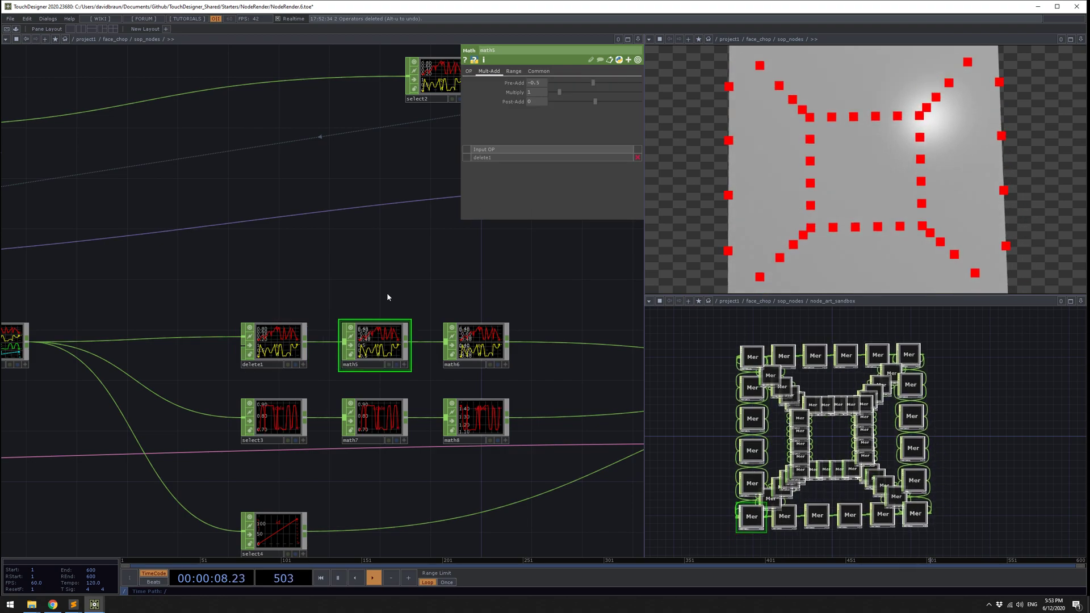
pyautogui.moveTo(387, 296); pyautogui.dragTo(289, 266)
# Select math6 and show only its non-default parameters to review its multiplier and scope.
pyautogui.click(333, 311)
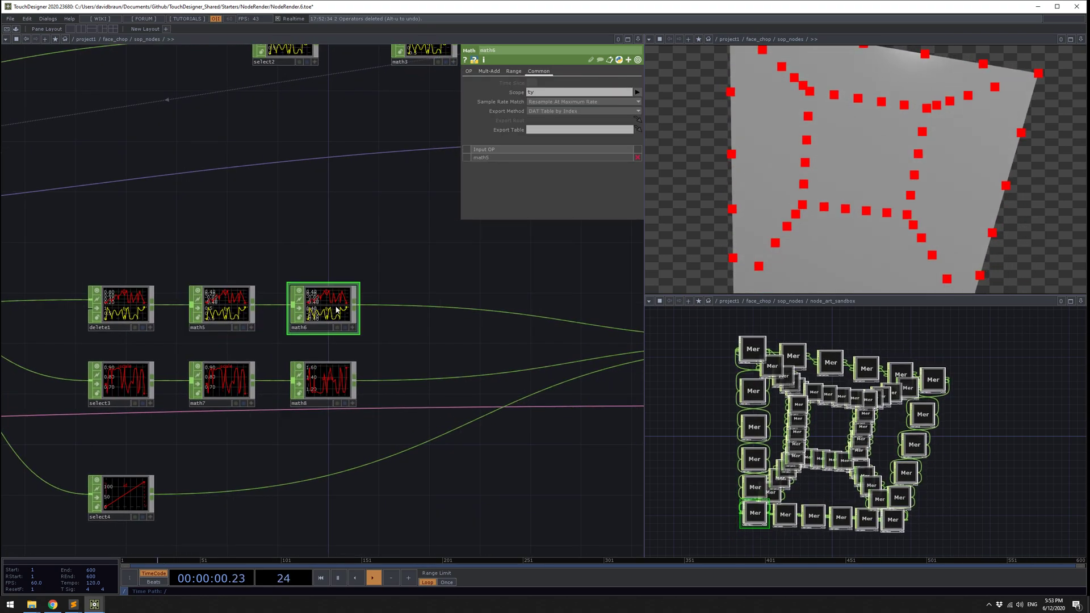
pyautogui.moveTo(418, 284); pyautogui.dragTo(400, 292)
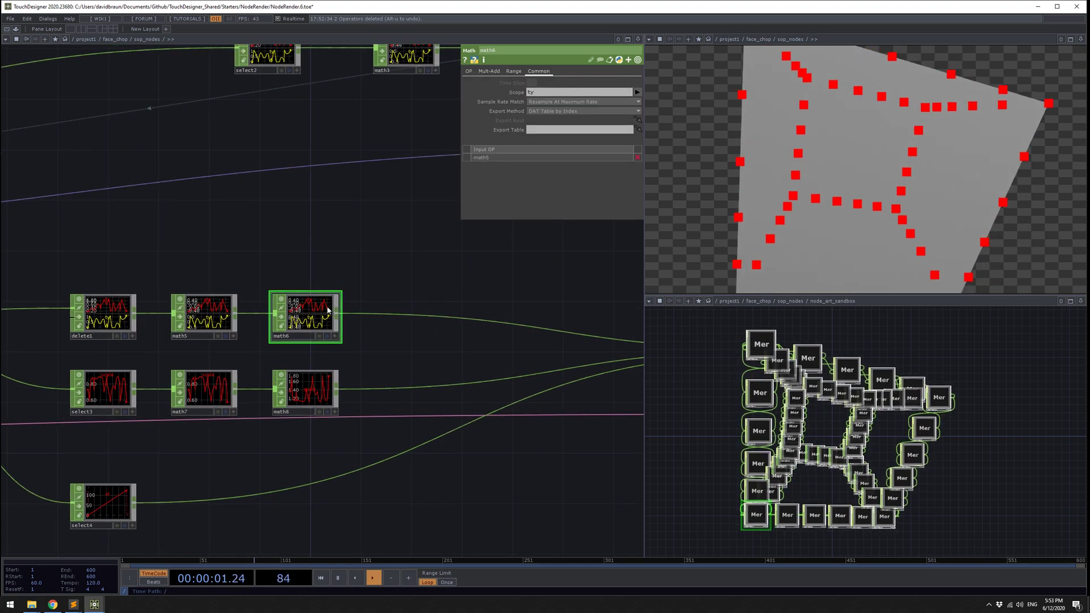
pyautogui.click(638, 60)
pyautogui.moveTo(500, 249); pyautogui.dragTo(423, 254)
pyautogui.scroll(-5, 424, 253)
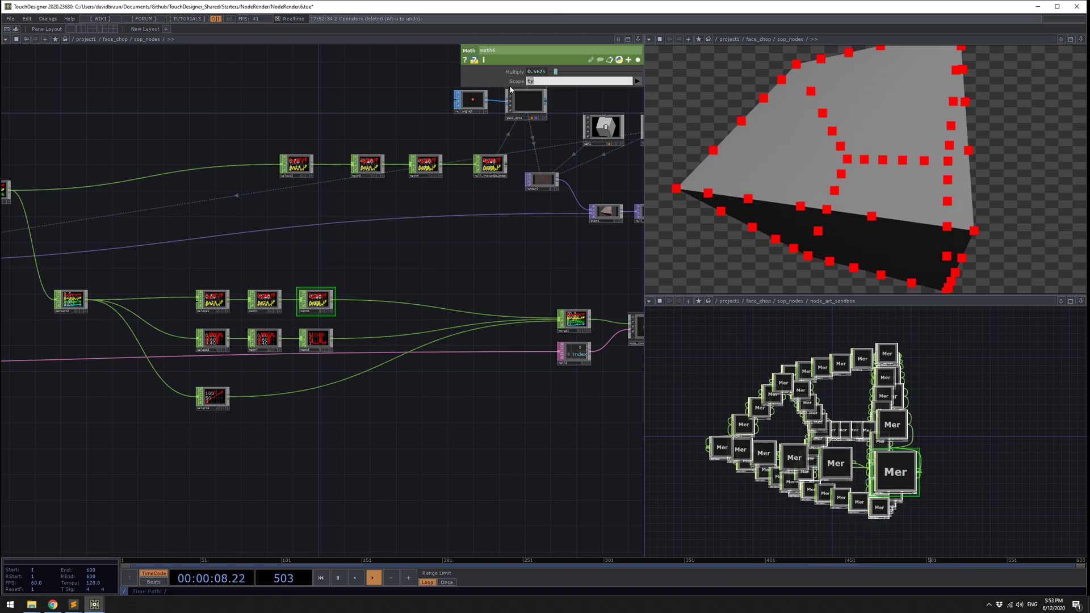
# Examine how render2's dots are composited in over1 and passed to null_debug_render.
pyautogui.moveTo(506, 253); pyautogui.dragTo(424, 246)
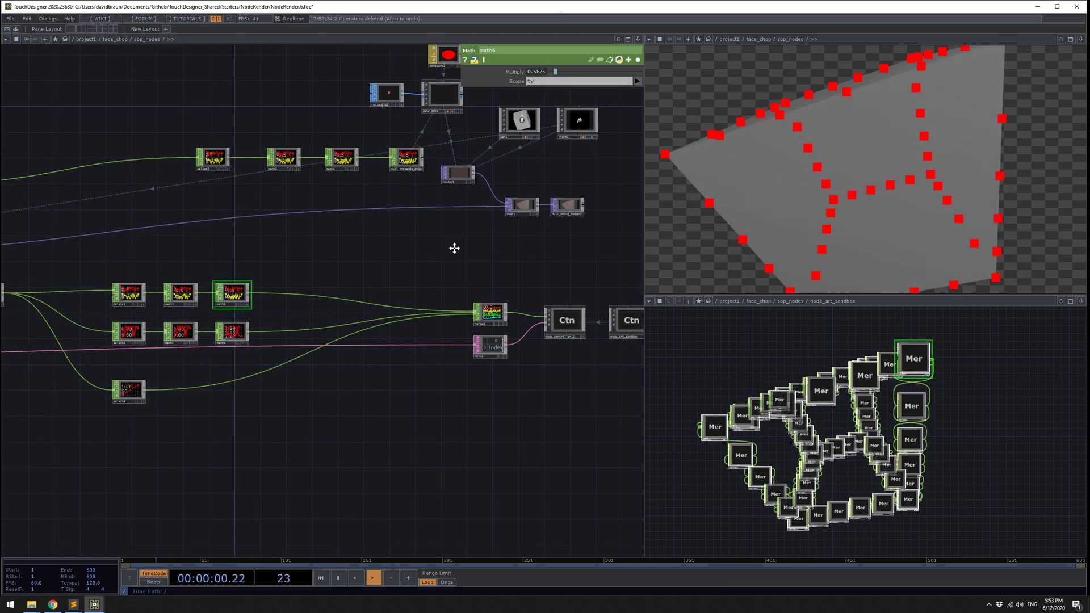
pyautogui.moveTo(507, 238); pyautogui.dragTo(478, 264)
pyautogui.scroll(10, 500, 242)
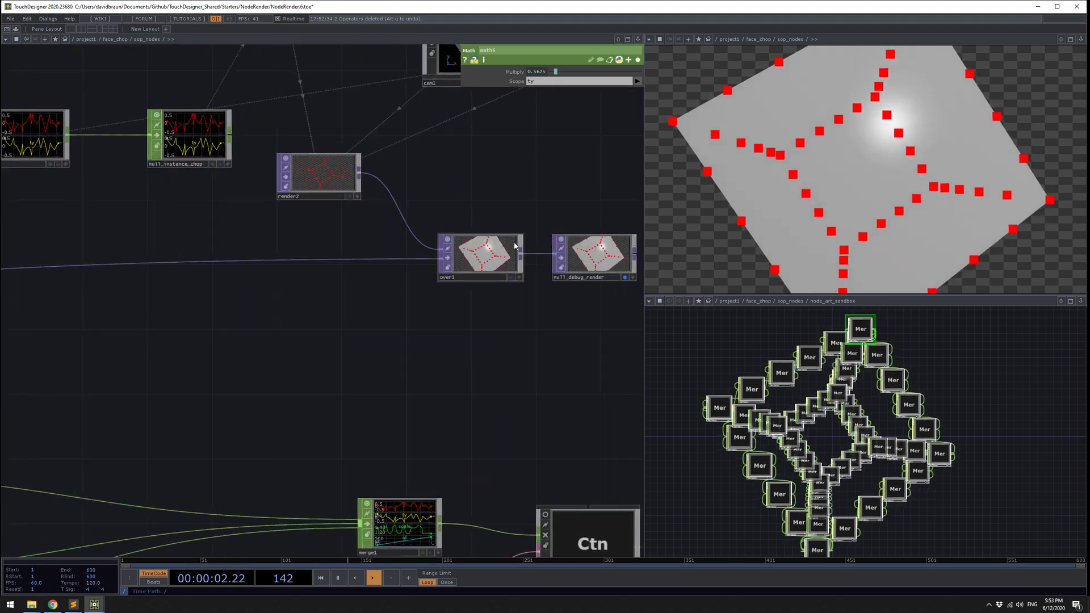
pyautogui.scroll(-10, 458, 254)
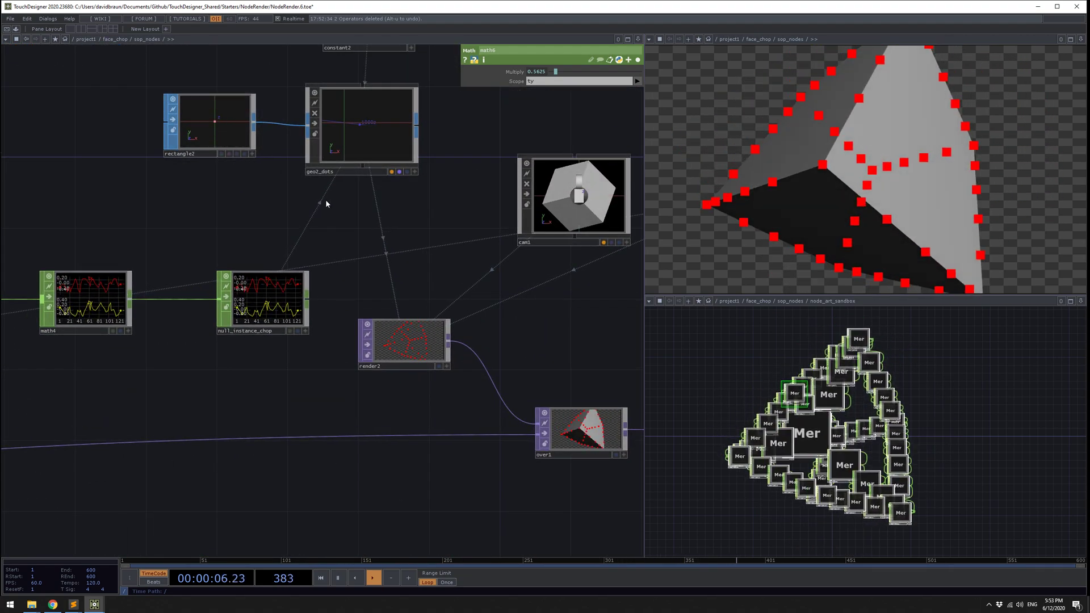
pyautogui.moveTo(597, 355); pyautogui.dragTo(451, 244)
pyautogui.scroll(5, 445, 315)
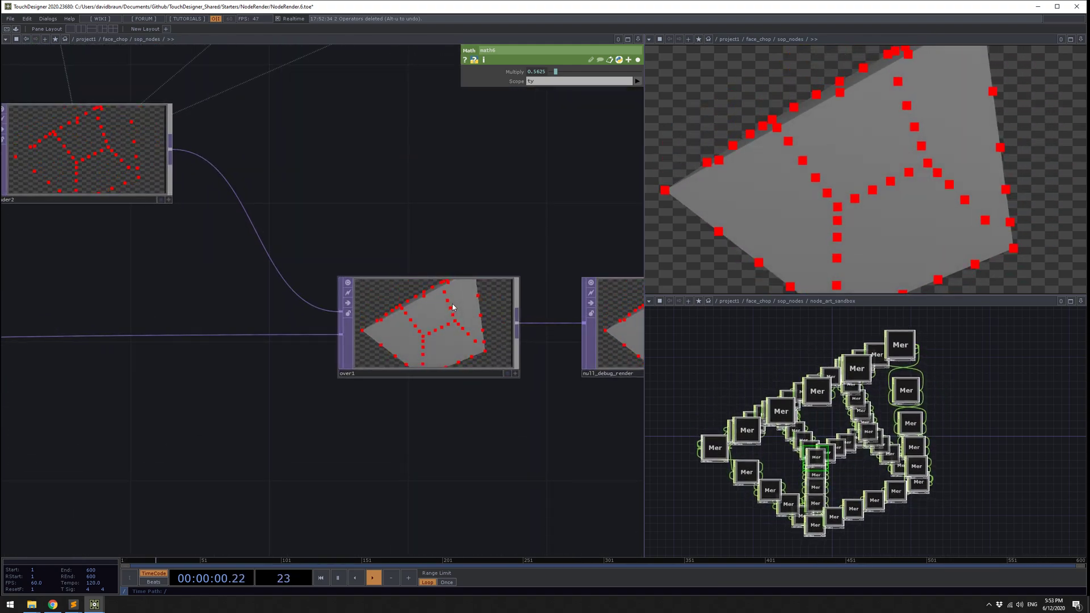
pyautogui.scroll(-10, 442, 297)
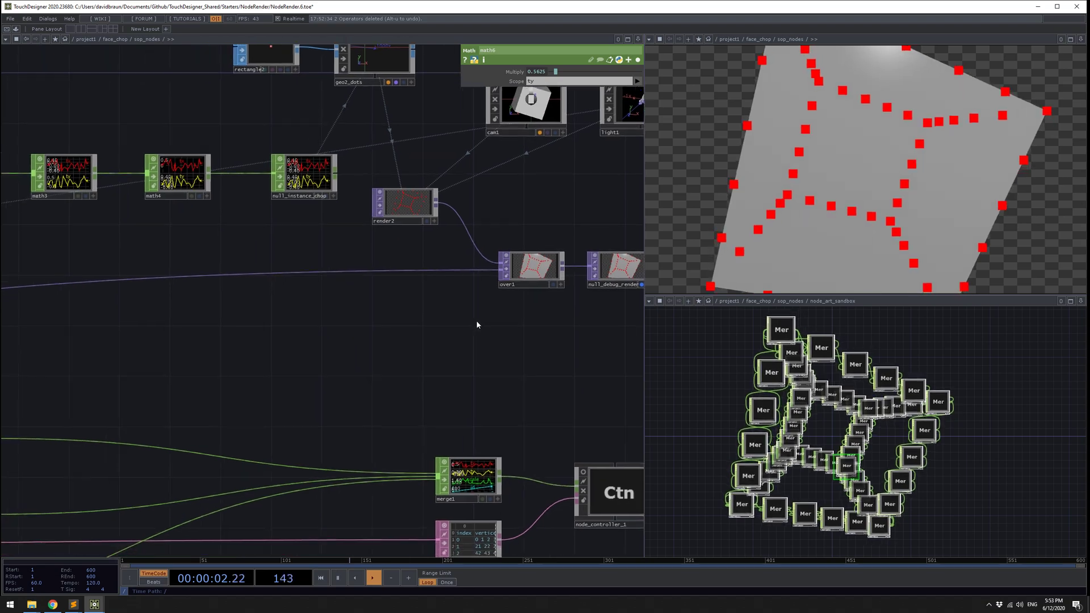
# Return to pattern2 and examine its channels and non-default parameters.
pyautogui.moveTo(298, 344); pyautogui.dragTo(479, 263)
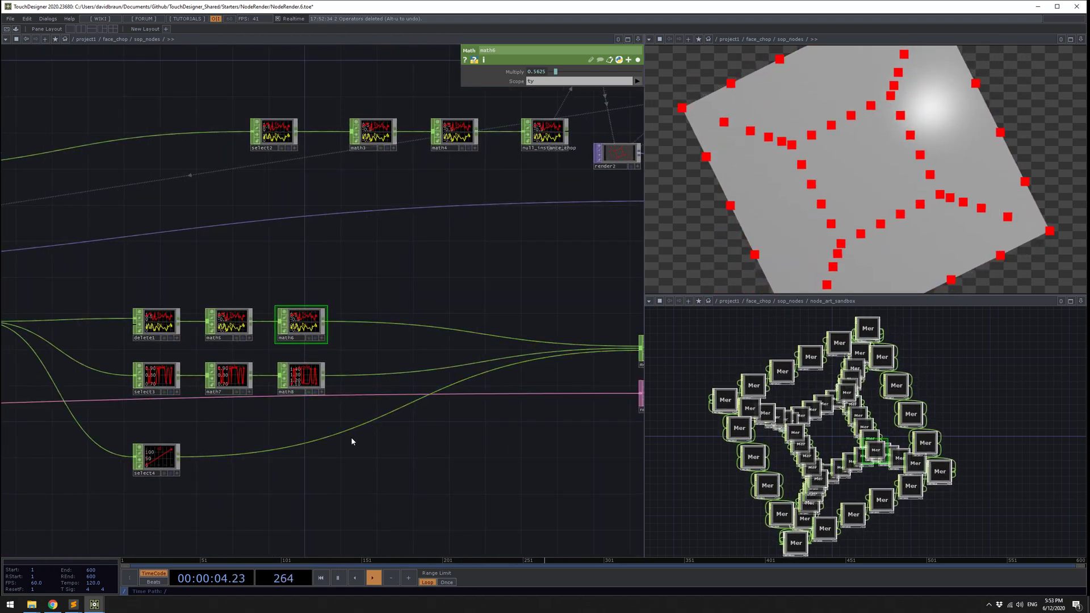
pyautogui.moveTo(302, 454); pyautogui.dragTo(492, 454)
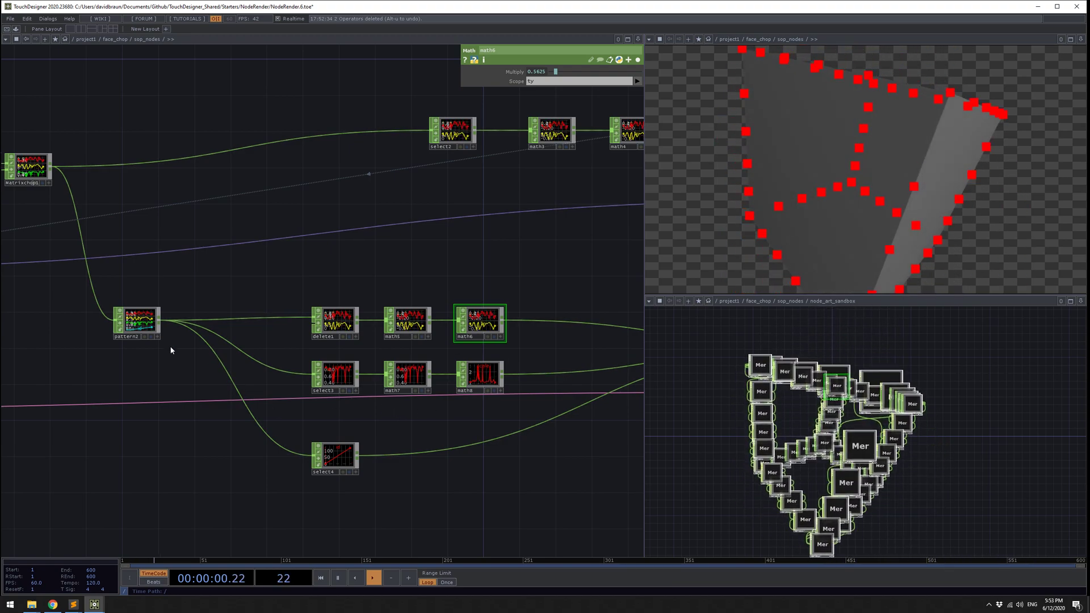
pyautogui.click(137, 324)
pyautogui.scroll(2, 137, 324)
pyautogui.moveTo(219, 393); pyautogui.dragTo(355, 429)
pyautogui.scroll(3, 275, 360)
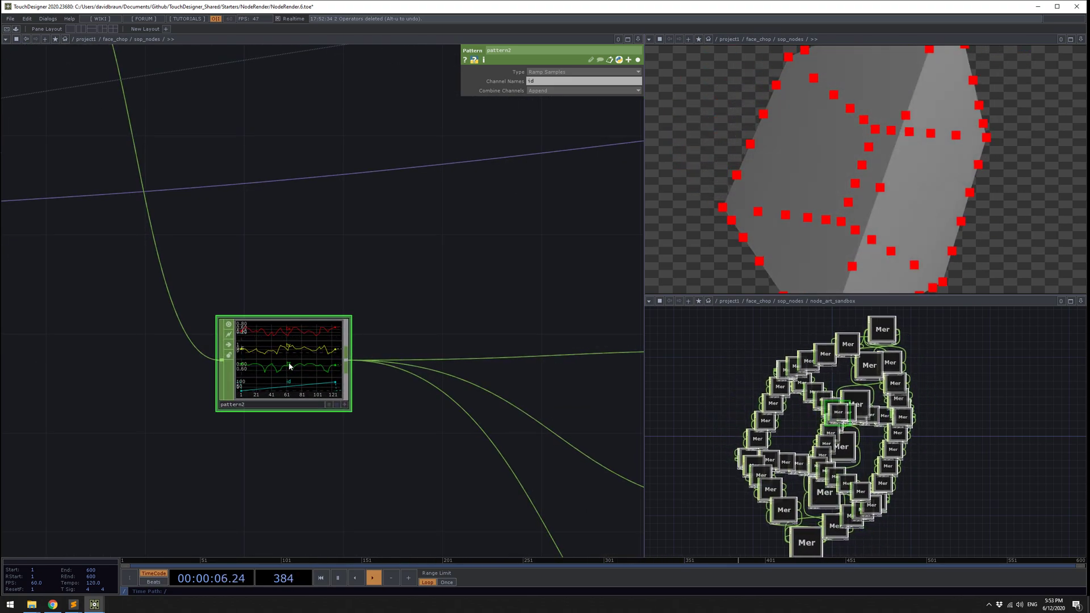
# Review the channel selection and renaming in select3, followed by the To Range of math7.
pyautogui.scroll(-3, 320, 367)
pyautogui.moveTo(372, 438); pyautogui.dragTo(293, 397)
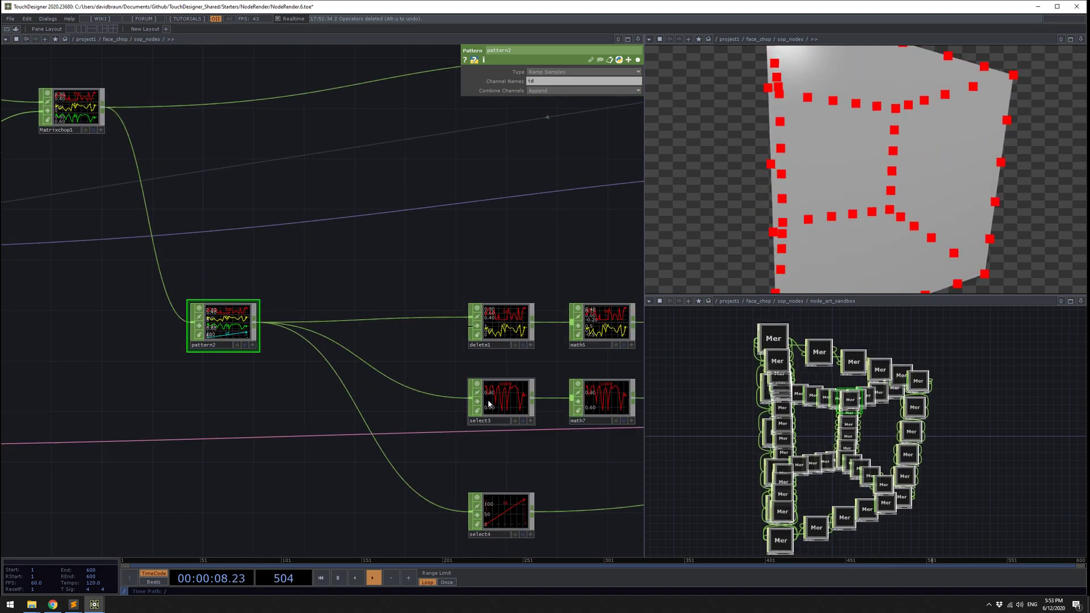
pyautogui.click(489, 404)
pyautogui.moveTo(491, 441); pyautogui.dragTo(439, 440)
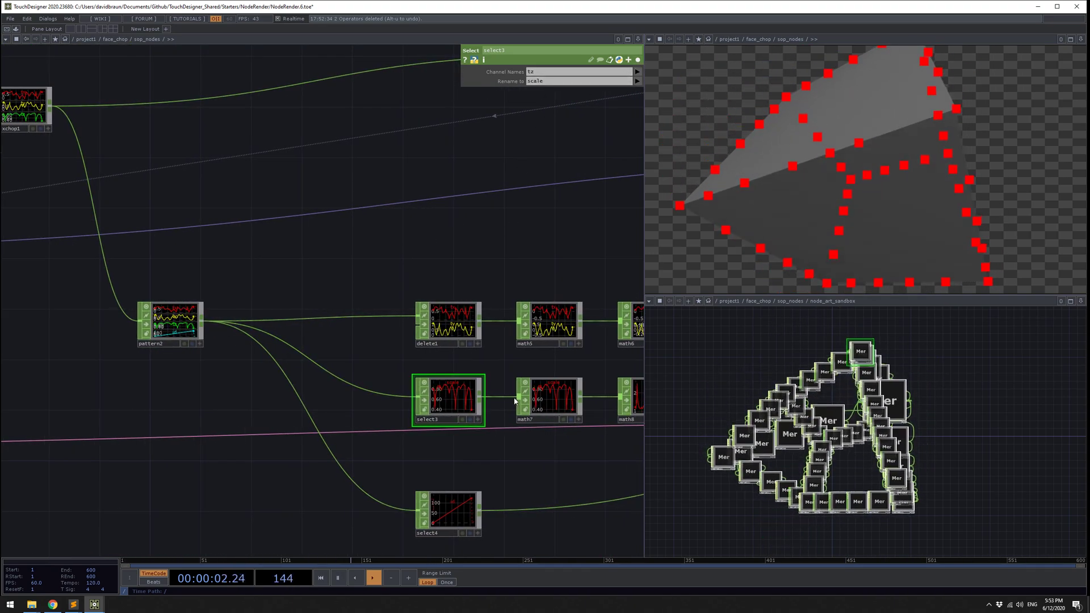
pyautogui.click(554, 391)
pyautogui.moveTo(574, 454); pyautogui.dragTo(466, 440)
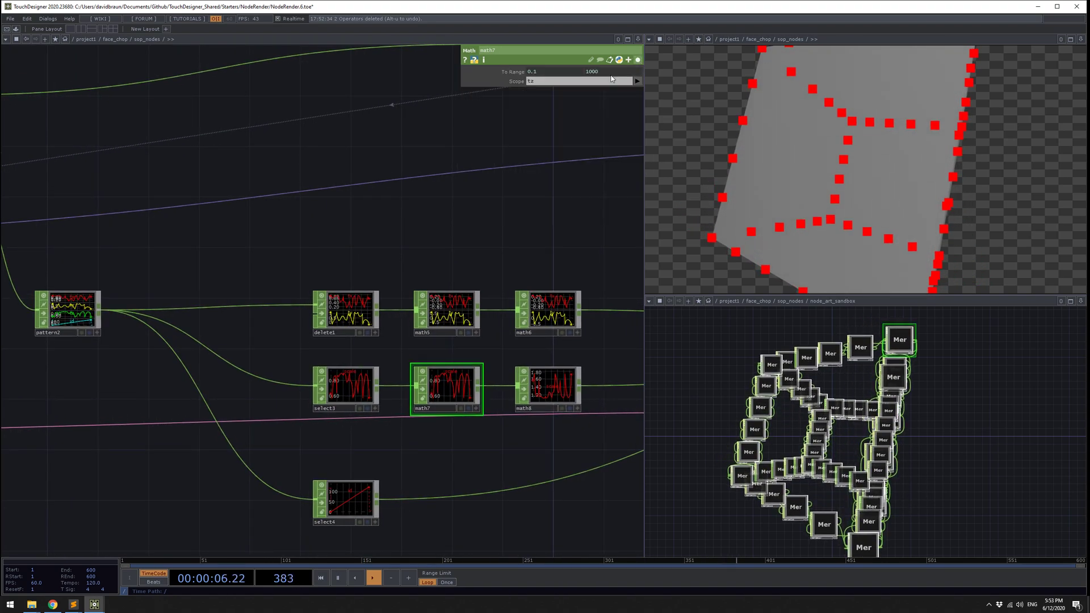
# Show the View settings of the camera cam3 and check its near and far planes.
pyautogui.moveTo(340, 429); pyautogui.dragTo(468, 417)
pyautogui.scroll(-3, 482, 415)
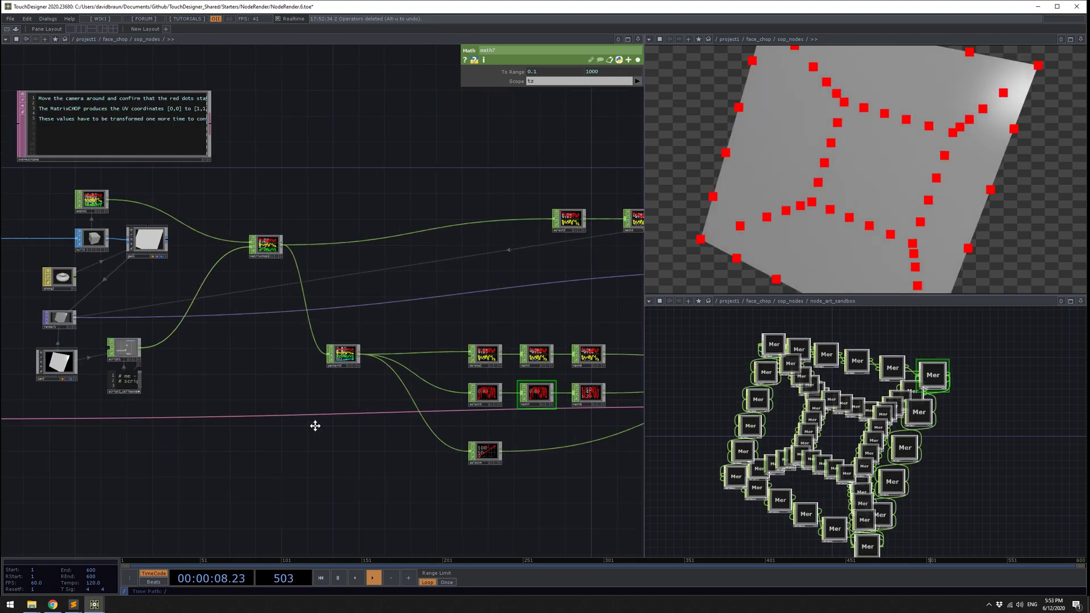
pyautogui.moveTo(314, 426); pyautogui.dragTo(431, 418)
pyautogui.scroll(3, 175, 367)
pyautogui.click(189, 367)
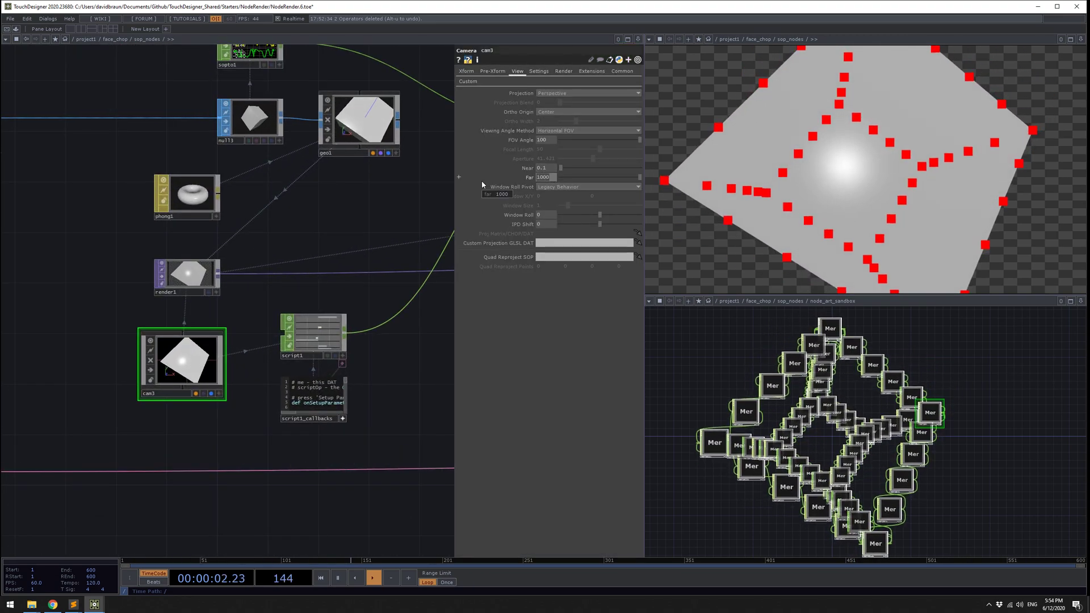
# Go back to math7 and compare its To Range with the camera's near and far values.
pyautogui.moveTo(350, 234); pyautogui.dragTo(210, 240)
pyautogui.scroll(-3, 210, 241)
pyautogui.moveTo(339, 304); pyautogui.dragTo(119, 304)
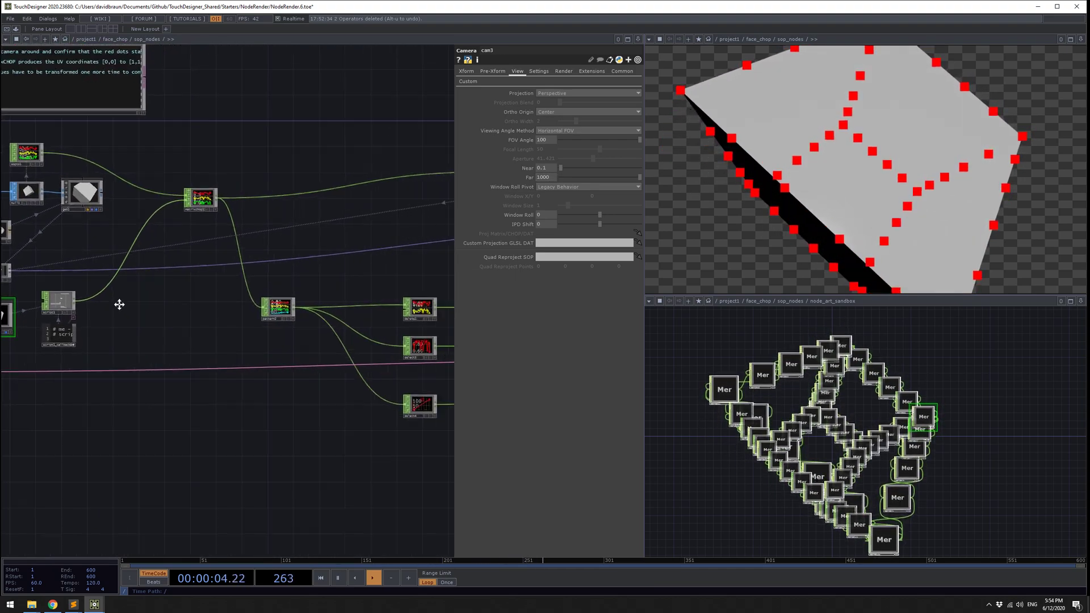
pyautogui.scroll(4, 358, 351)
pyautogui.moveTo(407, 353); pyautogui.dragTo(351, 369)
pyautogui.click(370, 355)
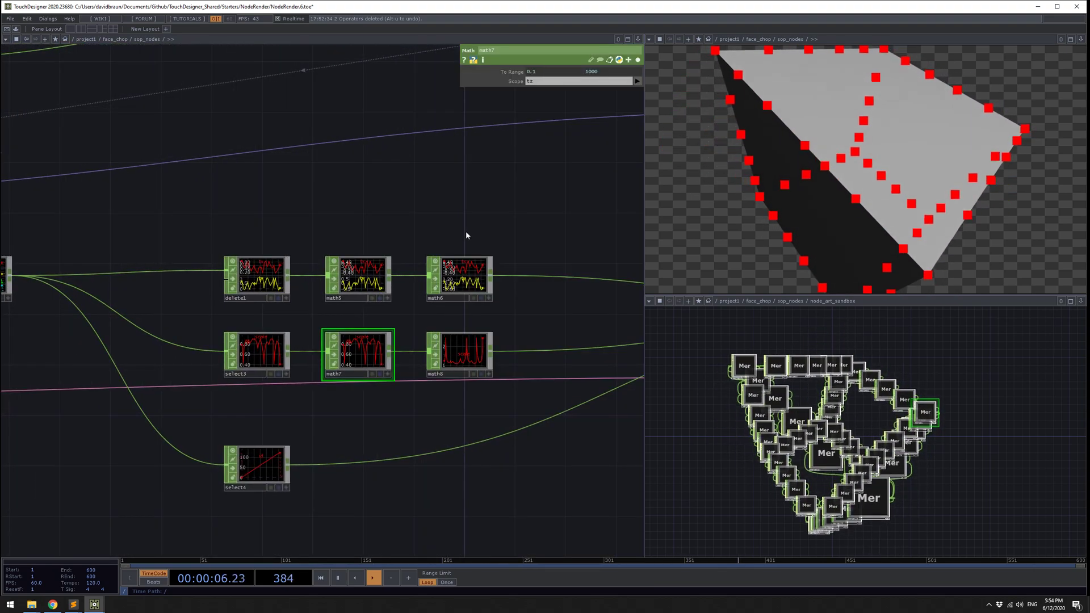
# Show all parameters of math7 on its Range page and check them against the channels coming from pattern2.
pyautogui.click(638, 60)
pyautogui.click(514, 72)
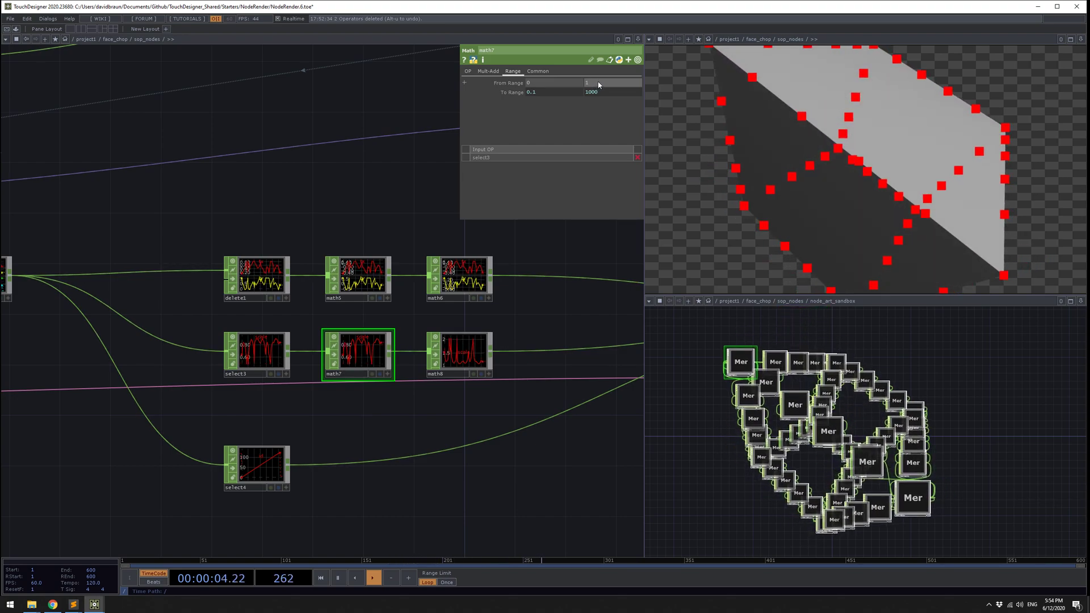
pyautogui.moveTo(28, 245); pyautogui.dragTo(137, 263)
pyautogui.click(76, 312)
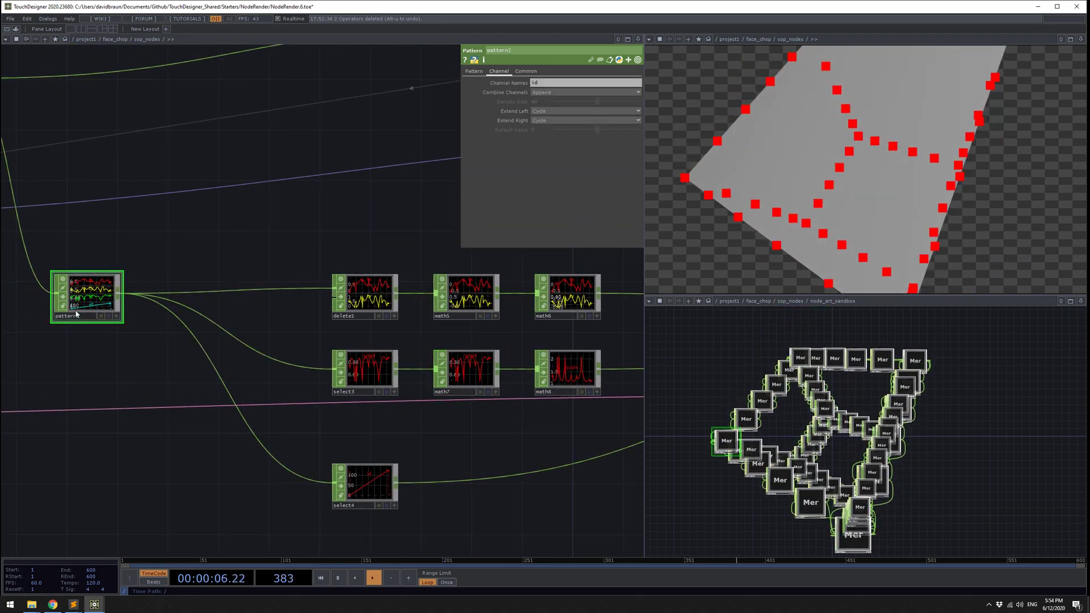
pyautogui.click(464, 374)
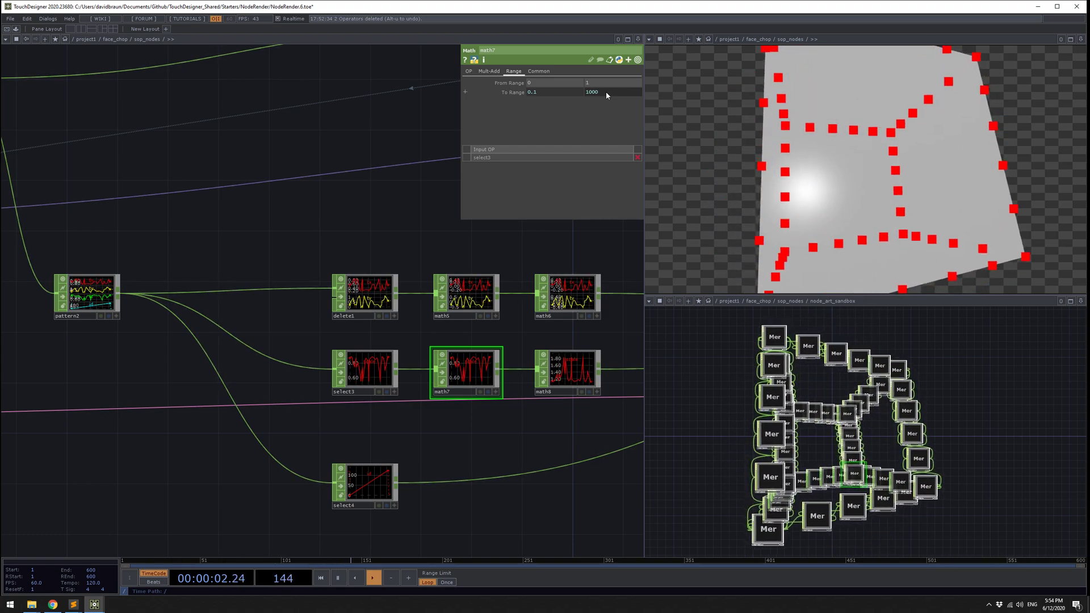
# Examine the Range settings of math8, then show only its non-default parameters.
pyautogui.click(577, 373)
pyautogui.click(514, 71)
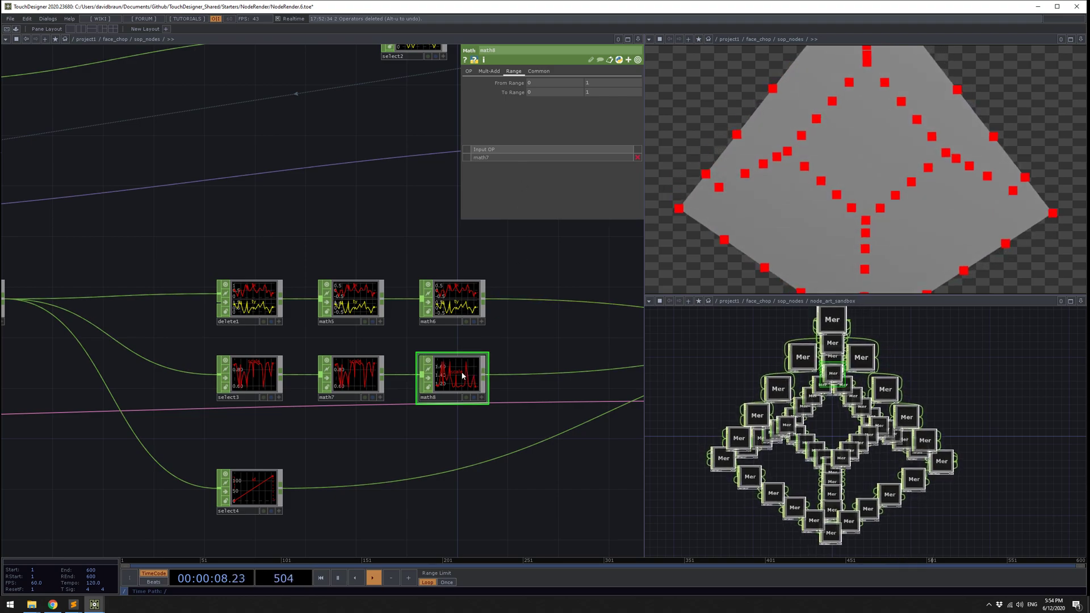
pyautogui.scroll(2, 369, 377)
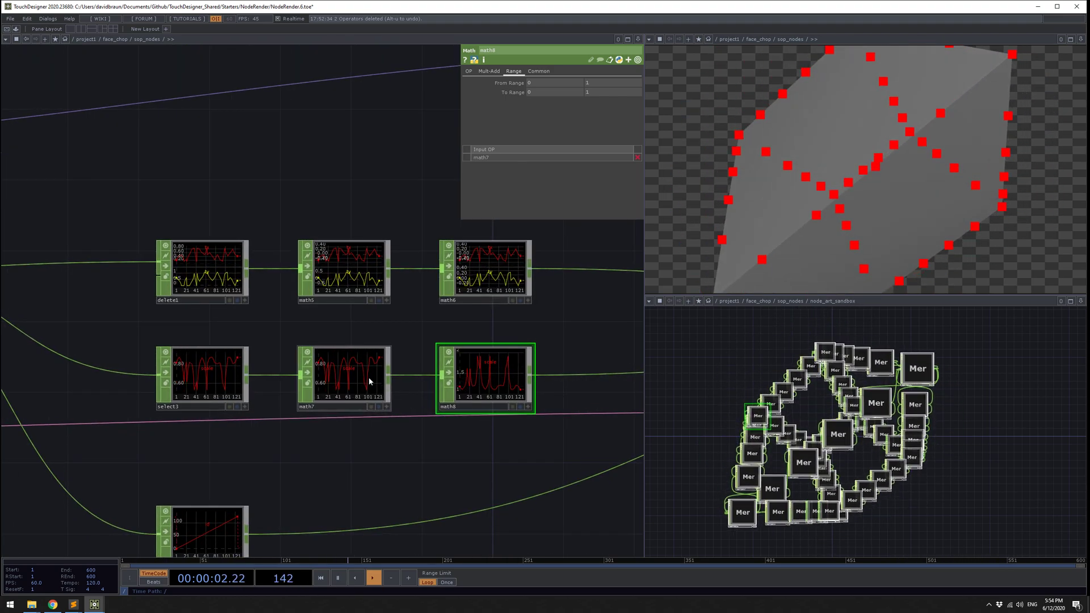
pyautogui.moveTo(489, 456); pyautogui.dragTo(449, 450)
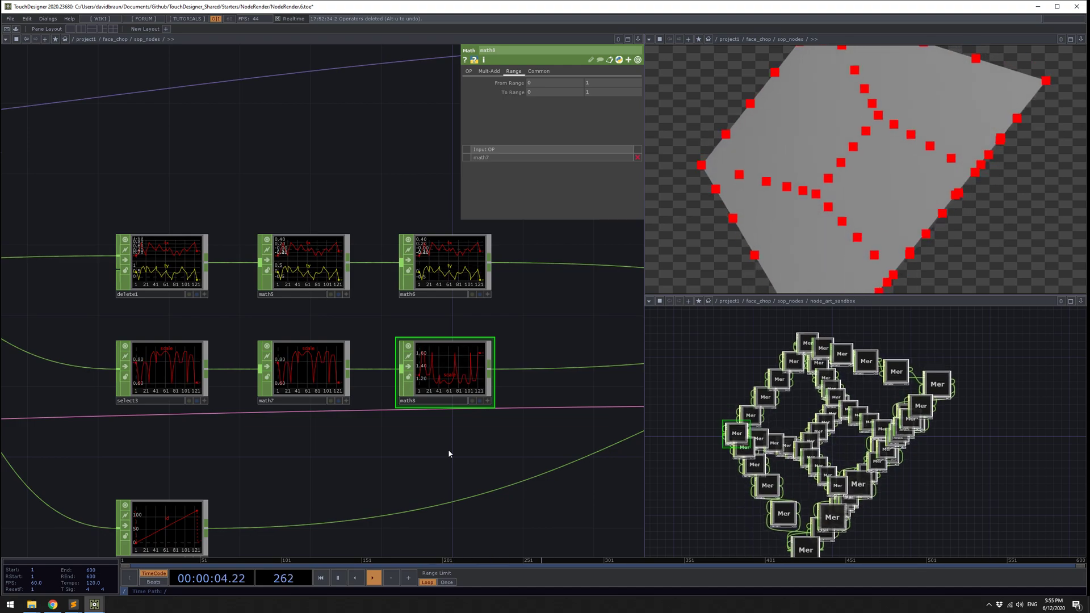
pyautogui.moveTo(484, 457); pyautogui.dragTo(397, 447)
pyautogui.scroll(-2, 380, 414)
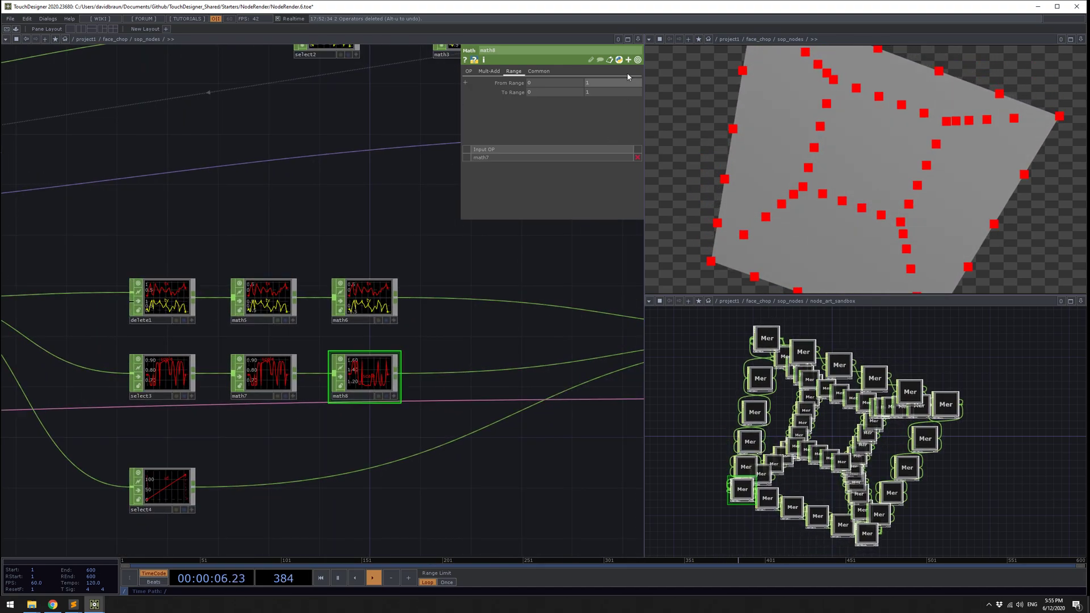
pyautogui.click(638, 60)
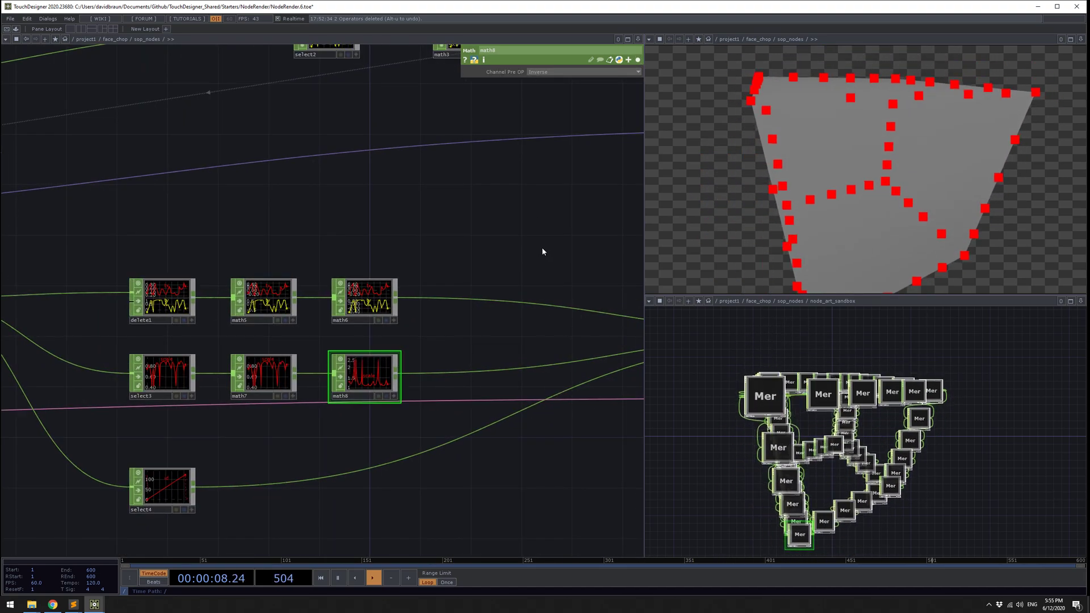
# Examine the channel selection and graph of select4.
pyautogui.moveTo(491, 416); pyautogui.dragTo(447, 343)
pyautogui.click(118, 418)
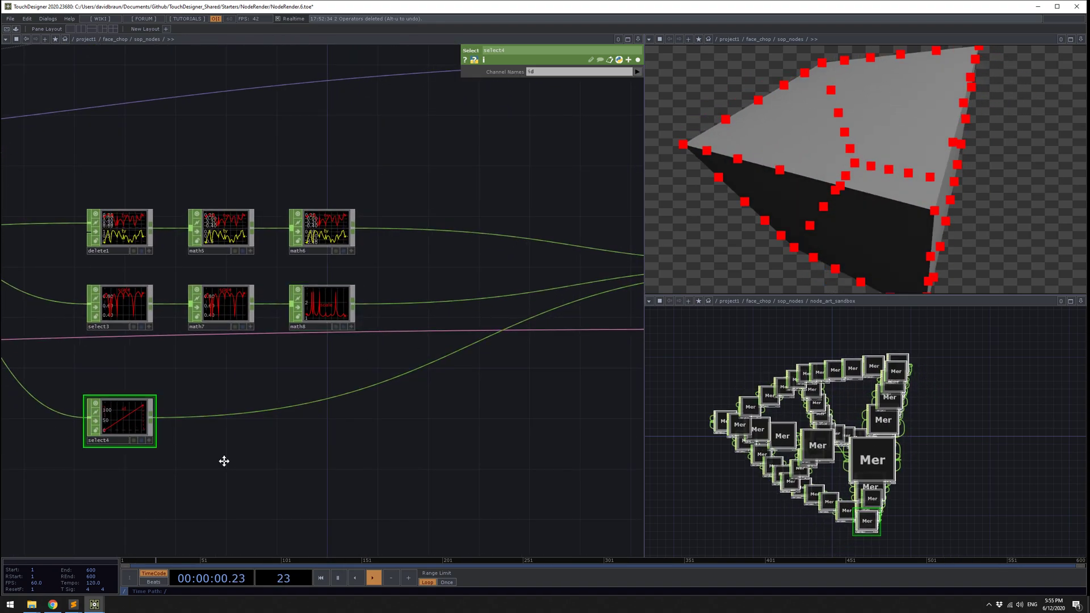
pyautogui.moveTo(224, 460); pyautogui.dragTo(448, 462)
pyautogui.scroll(2, 332, 425)
pyautogui.scroll(1, 332, 425)
pyautogui.moveTo(459, 342); pyautogui.dragTo(431, 281)
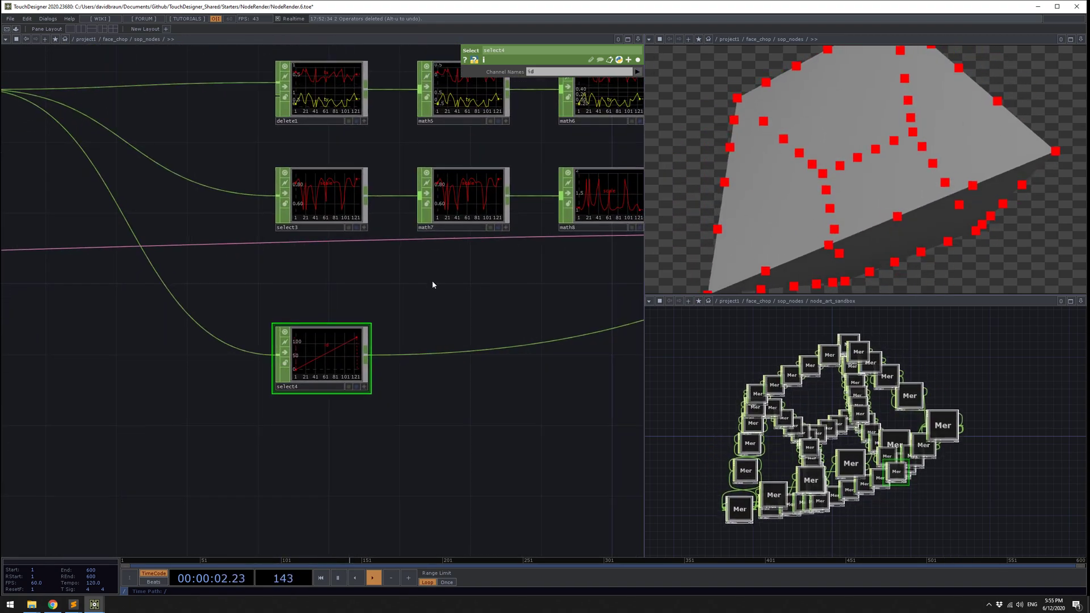
# Add a CHOP to DAT that reads select4 and inspect the rows of its id channel.
pyautogui.press('Tab')
pyautogui.click(421, 202)
pyautogui.write('c')
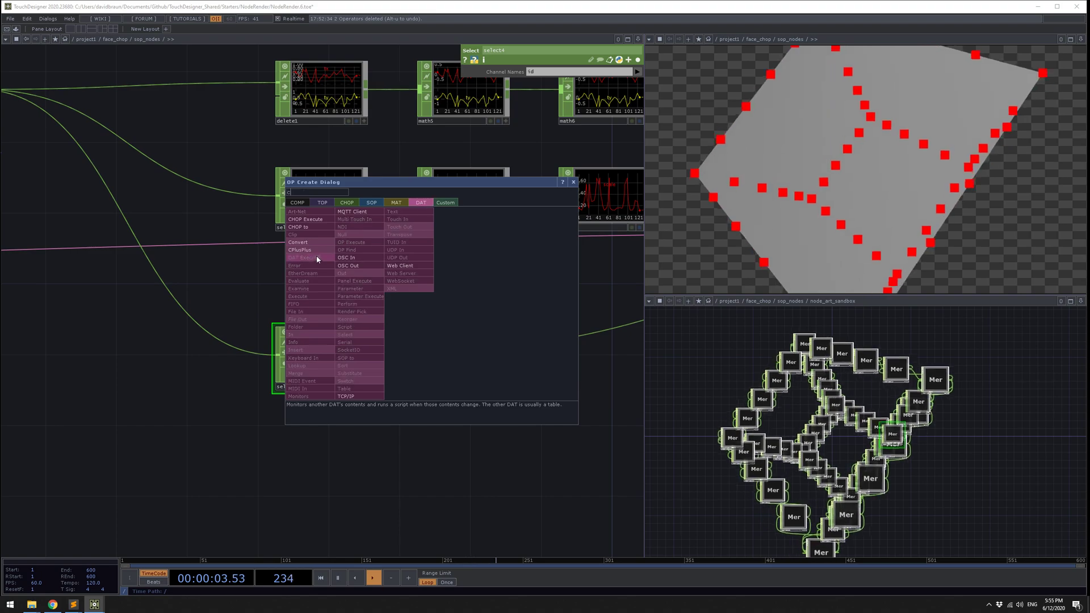
pyautogui.click(299, 227)
pyautogui.click(449, 304)
pyautogui.scroll(2, 448, 295)
pyautogui.scroll(1, 449, 295)
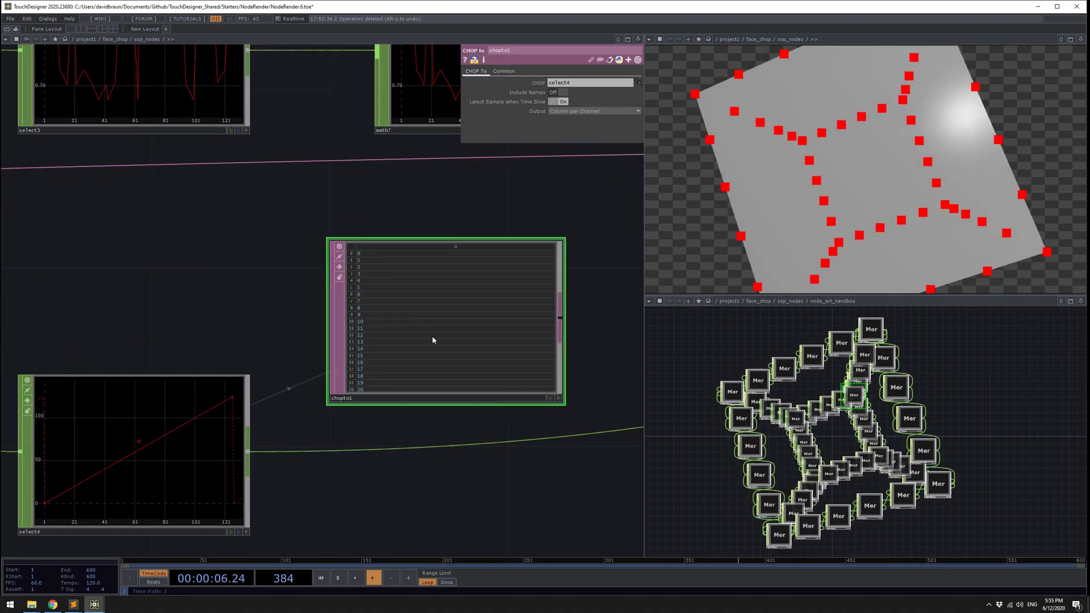
# Delete the CHOP to DAT and show the full parameters of select4.
pyautogui.press('Delete')
pyautogui.scroll(-1, 317, 357)
pyautogui.scroll(-3, 302, 358)
pyautogui.click(243, 409)
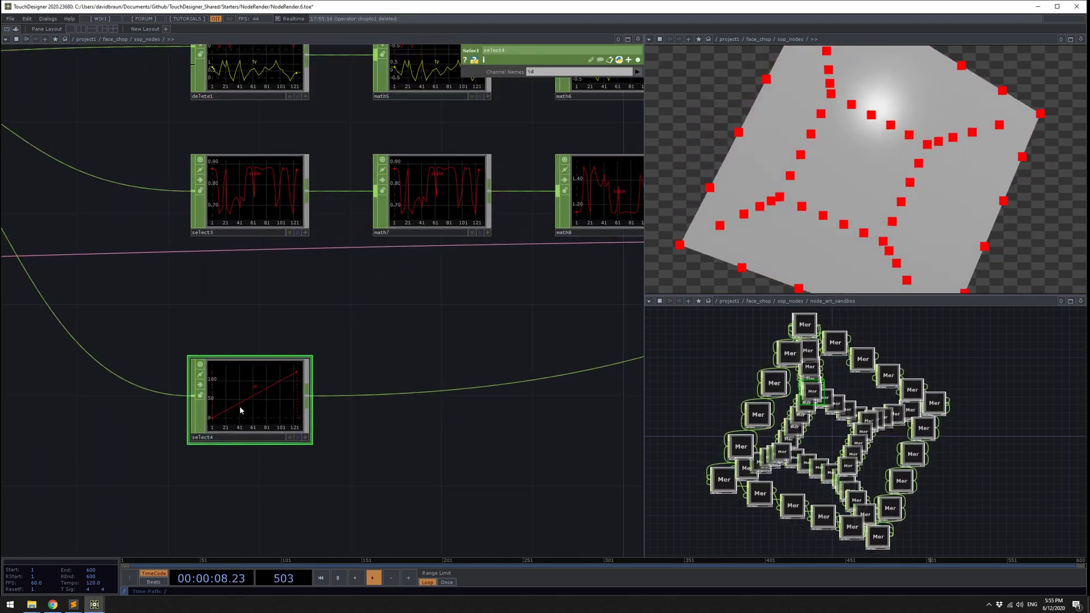
pyautogui.moveTo(479, 76)
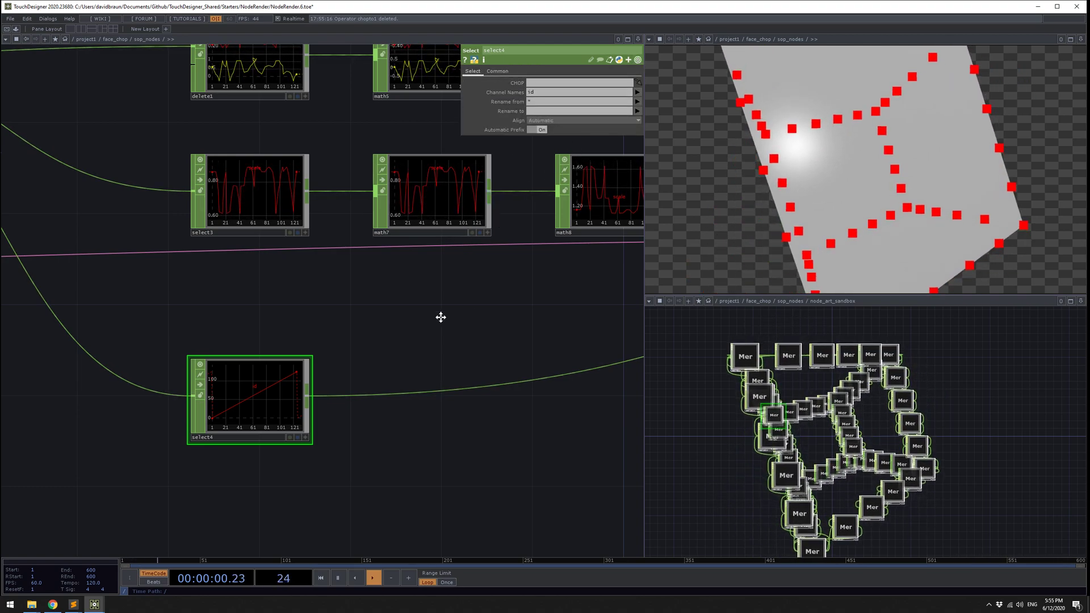
# Return to pattern2 and review its Channel settings.
pyautogui.moveTo(441, 316); pyautogui.dragTo(289, 345)
pyautogui.scroll(-4, 294, 367)
pyautogui.moveTo(356, 414); pyautogui.dragTo(444, 422)
pyautogui.click(128, 269)
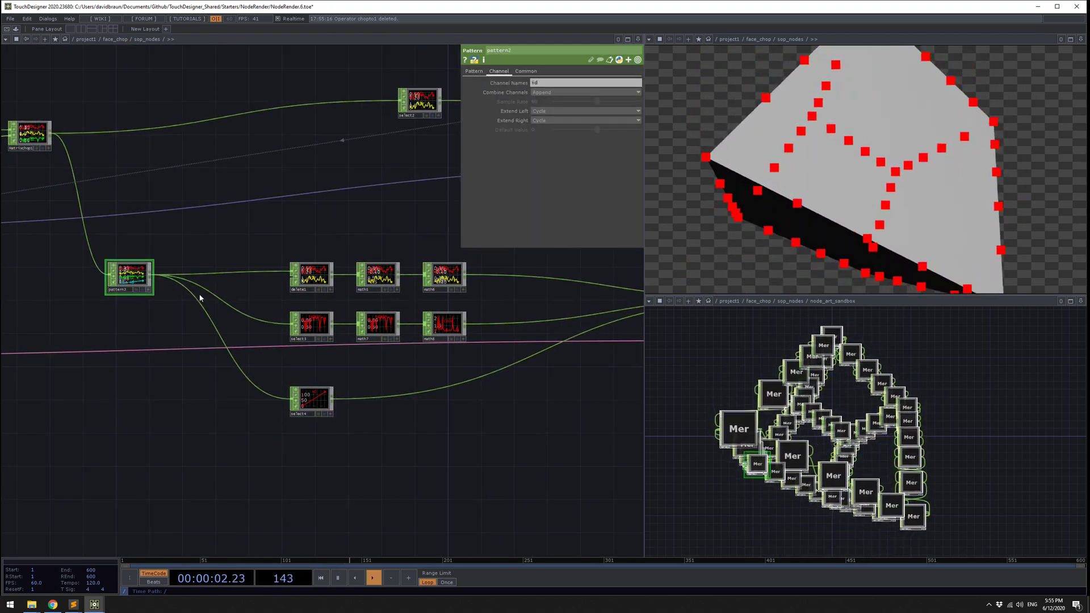
# Examine how merge1 combines math6, math8 and select4 to feed node_controller_1.
pyautogui.moveTo(520, 405); pyautogui.dragTo(143, 446)
pyautogui.scroll(3, 454, 427)
pyautogui.click(379, 310)
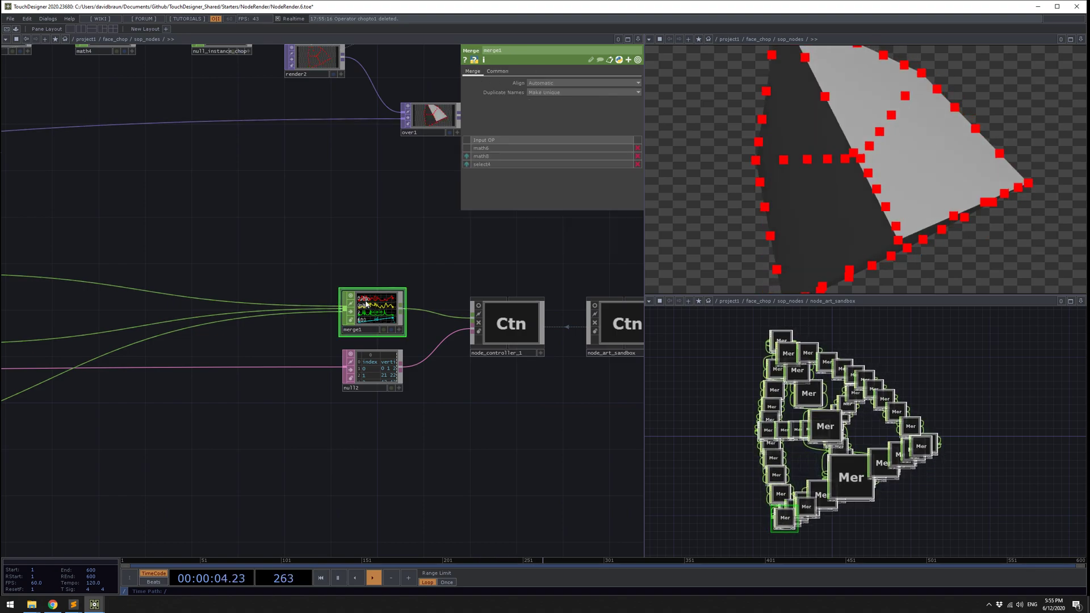
pyautogui.moveTo(529, 397); pyautogui.dragTo(386, 435)
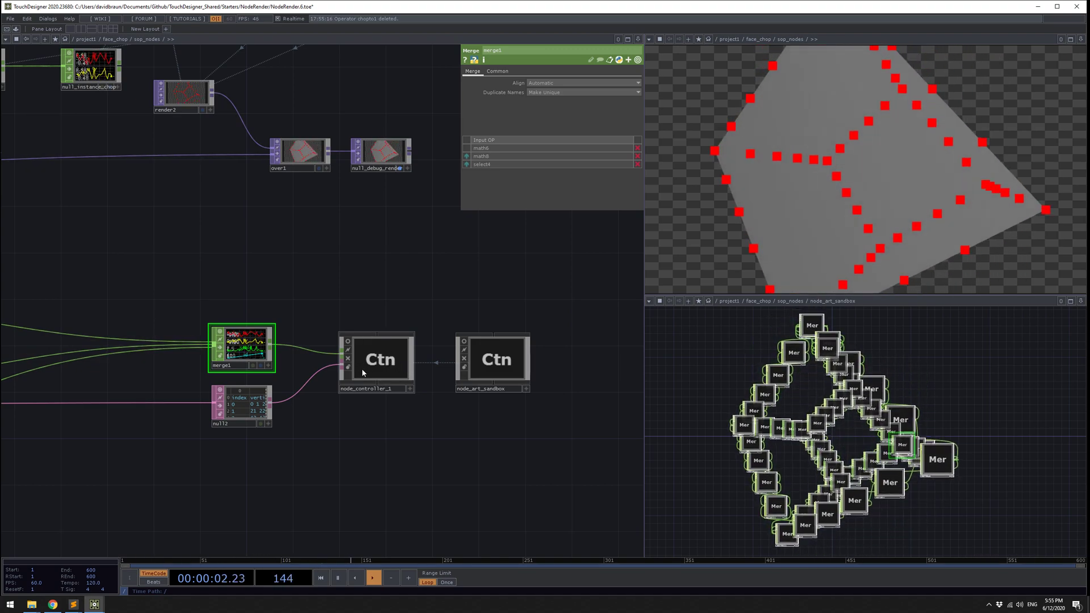
pyautogui.scroll(-5, 300, 450)
pyautogui.scroll(3, 362, 399)
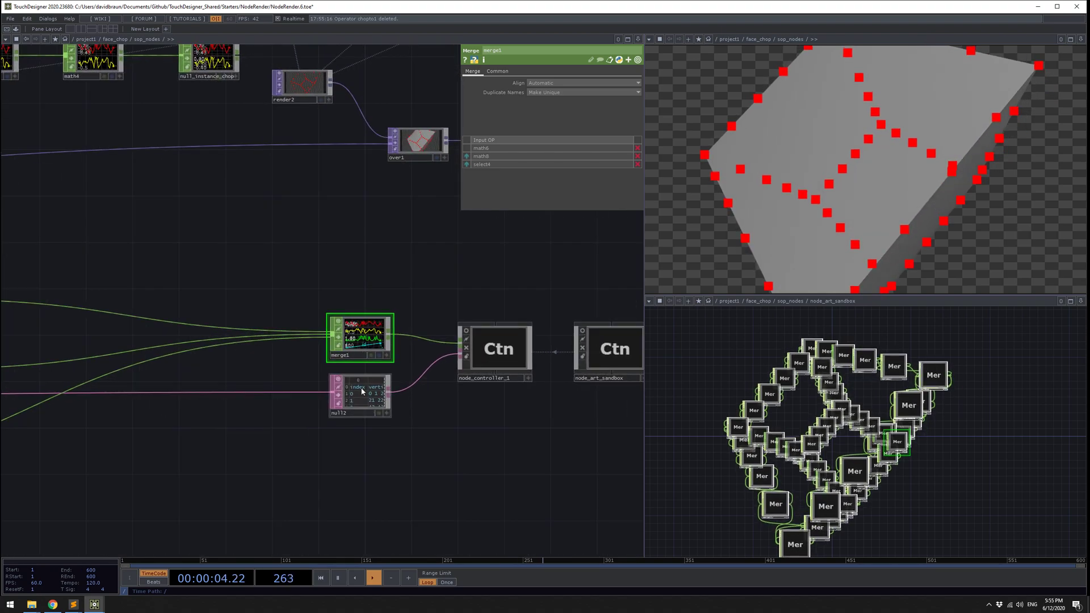
# Examine the null2 table that feeds node_controller_1 and show its operator info.
pyautogui.moveTo(409, 434); pyautogui.dragTo(304, 364)
pyautogui.scroll(2, 327, 376)
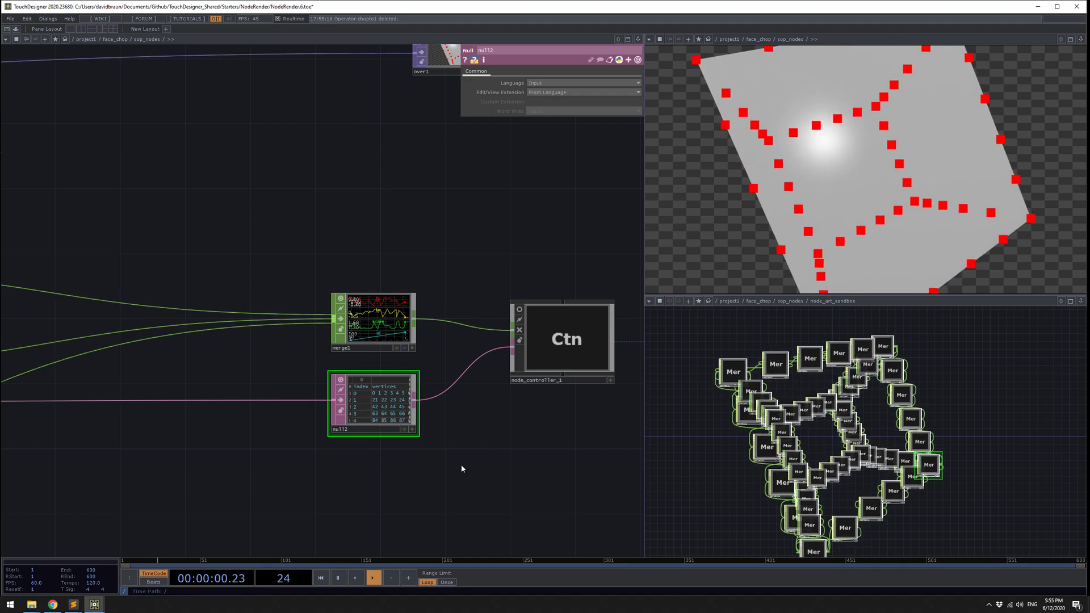
pyautogui.moveTo(461, 452); pyautogui.dragTo(319, 370)
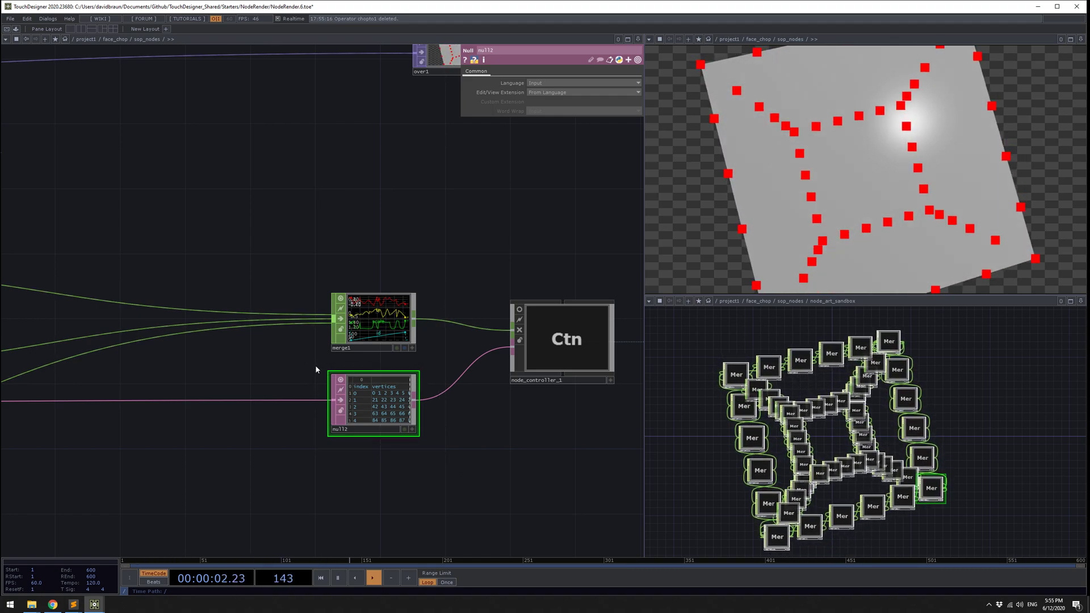
pyautogui.moveTo(438, 356); pyautogui.dragTo(310, 449)
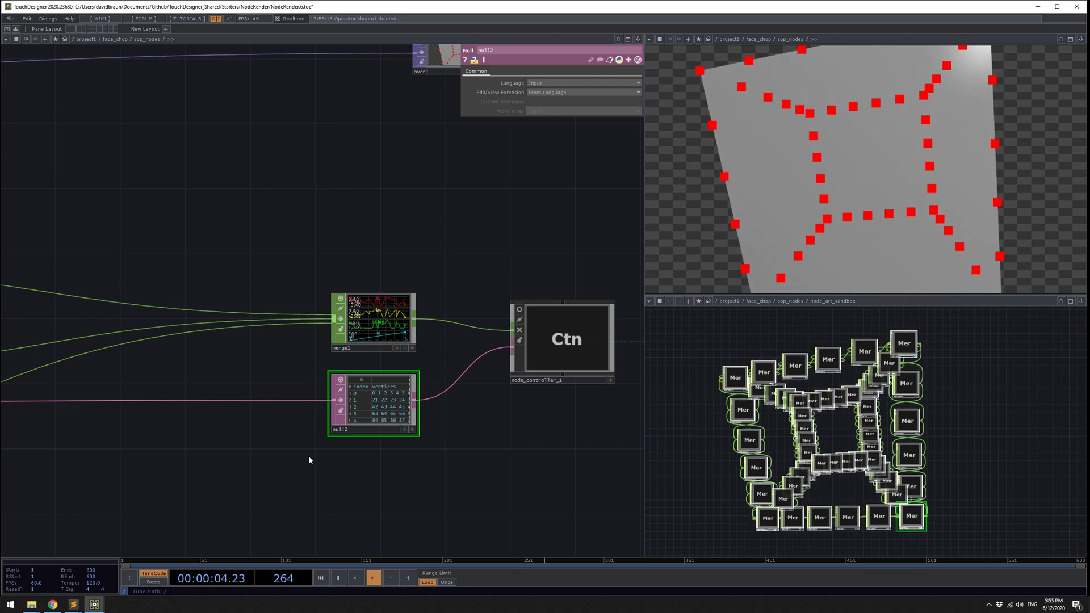
pyautogui.middleClick(407, 409)
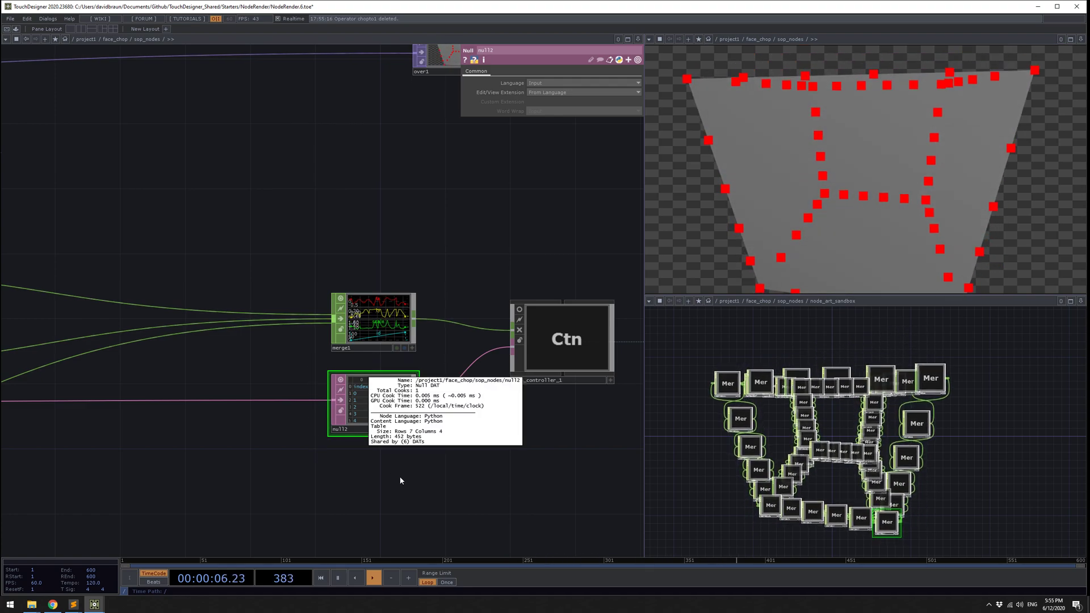
# Trace the network back to the null1 SOP before transform1 and show its operator info.
pyautogui.press('h')
pyautogui.moveTo(313, 461); pyautogui.dragTo(547, 469)
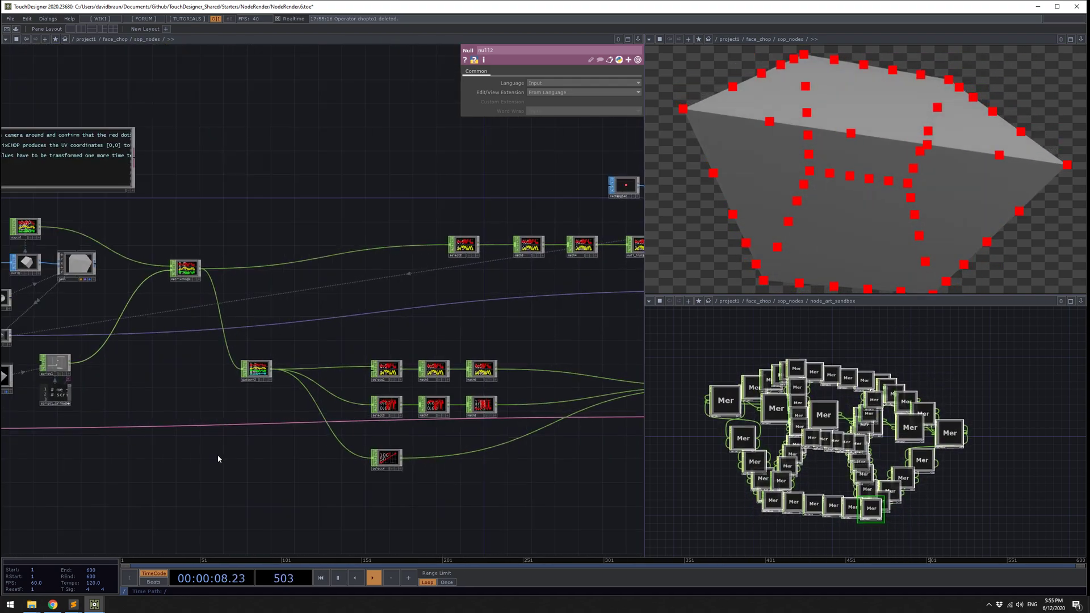
pyautogui.moveTo(217, 454); pyautogui.dragTo(531, 461)
pyautogui.moveTo(76, 305); pyautogui.dragTo(188, 294)
pyautogui.scroll(2, 187, 295)
pyautogui.scroll(5, 244, 254)
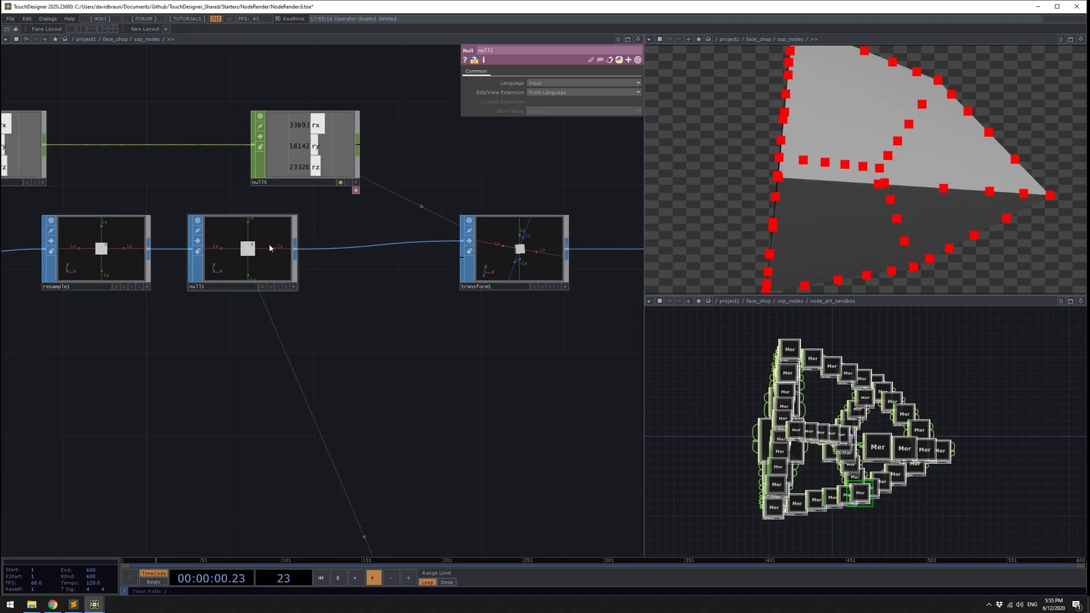
pyautogui.middleClick(249, 256)
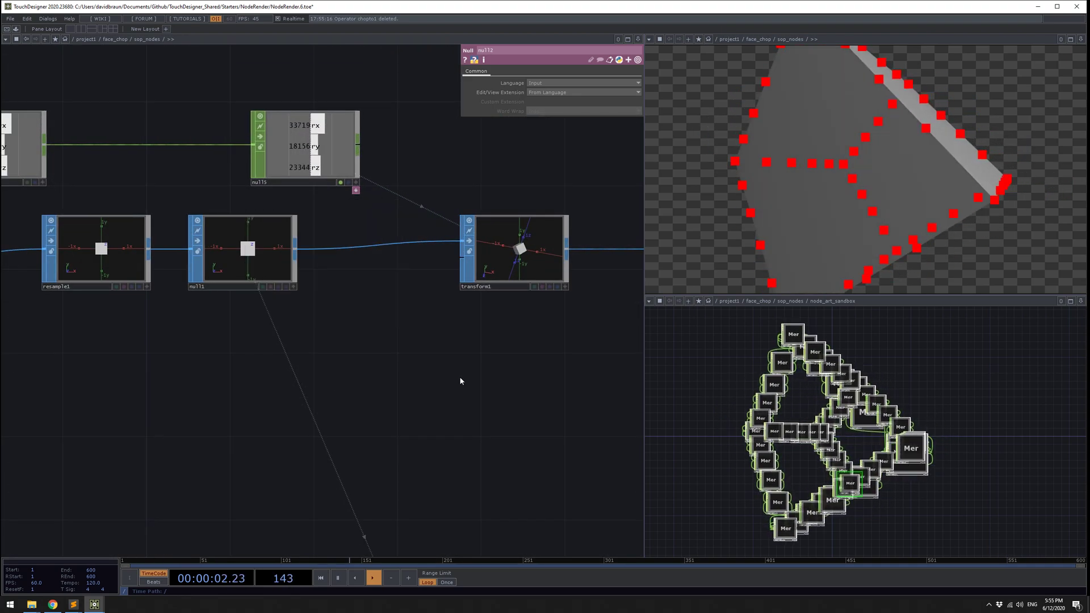
# Review the SOP source and Extract setting of sopto2, then inspect its source null1.
pyautogui.moveTo(460, 379); pyautogui.dragTo(374, 430)
pyautogui.moveTo(518, 402); pyautogui.dragTo(340, 243, button='right')
pyautogui.moveTo(350, 404); pyautogui.dragTo(266, 206)
pyautogui.scroll(-5, 266, 207)
pyautogui.click(295, 463)
pyautogui.moveTo(274, 358); pyautogui.dragTo(343, 410)
pyautogui.scroll(3, 194, 207)
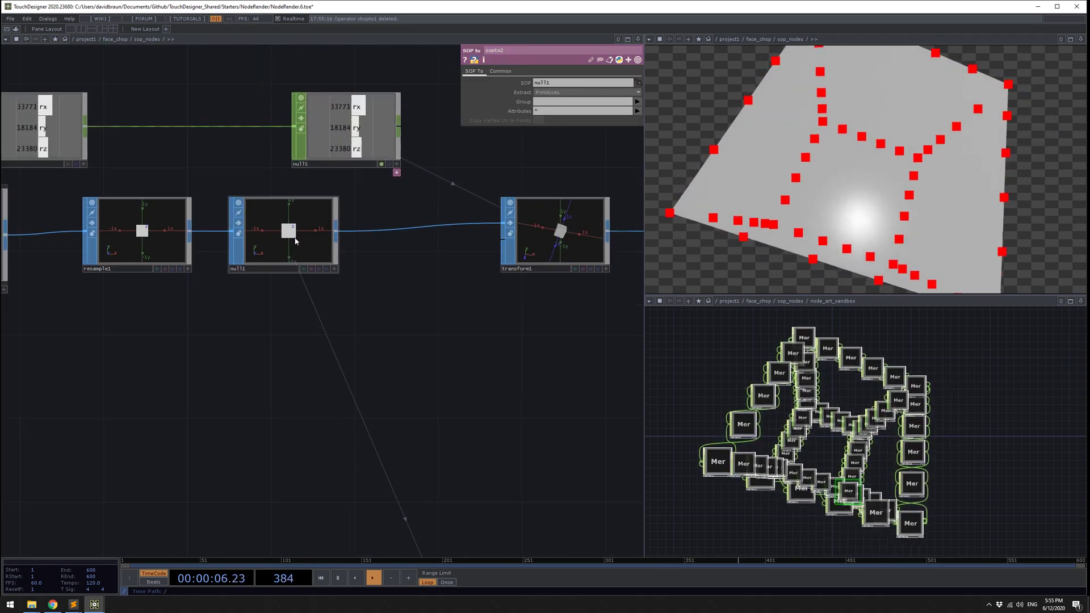
pyautogui.click(295, 250)
pyautogui.scroll(-3, 450, 401)
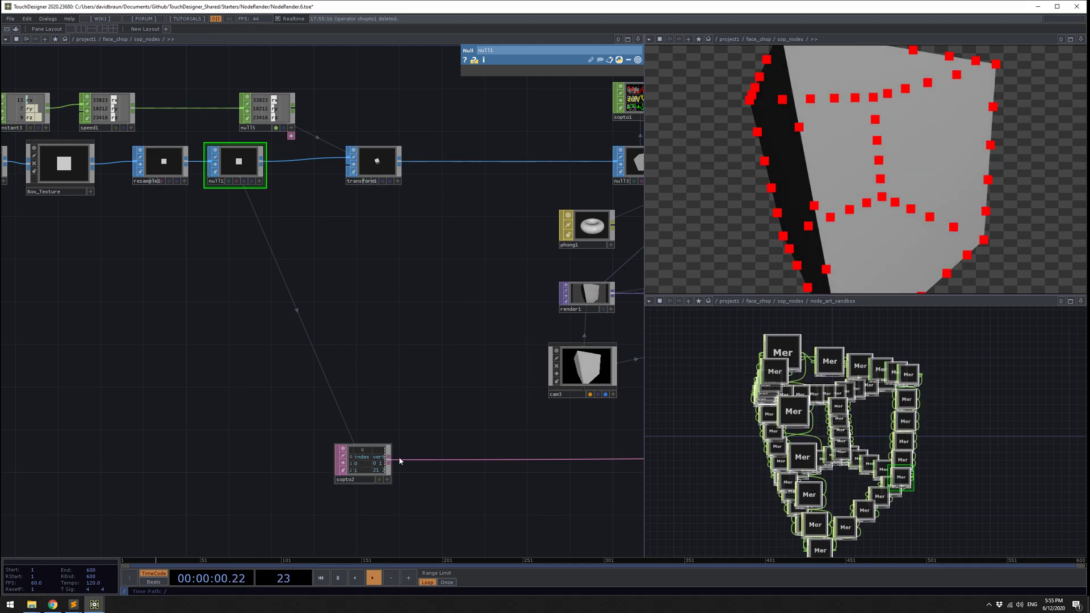
# Enlarge the sopto2 table and read the vertex indices listed for each primitive.
pyautogui.click(387, 465)
pyautogui.scroll(6, 392, 511)
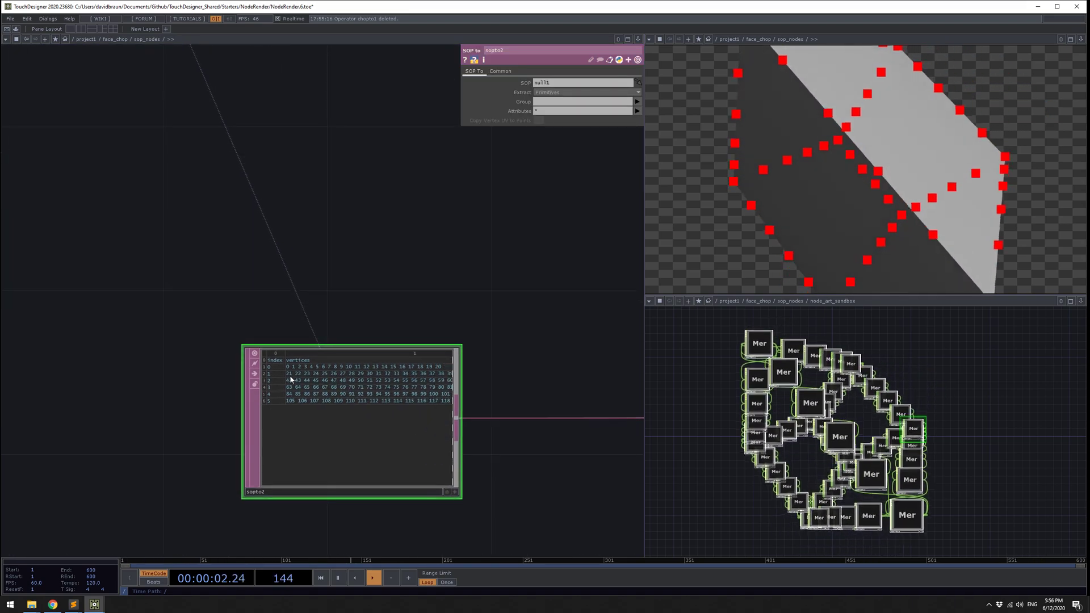
pyautogui.scroll(2, 311, 377)
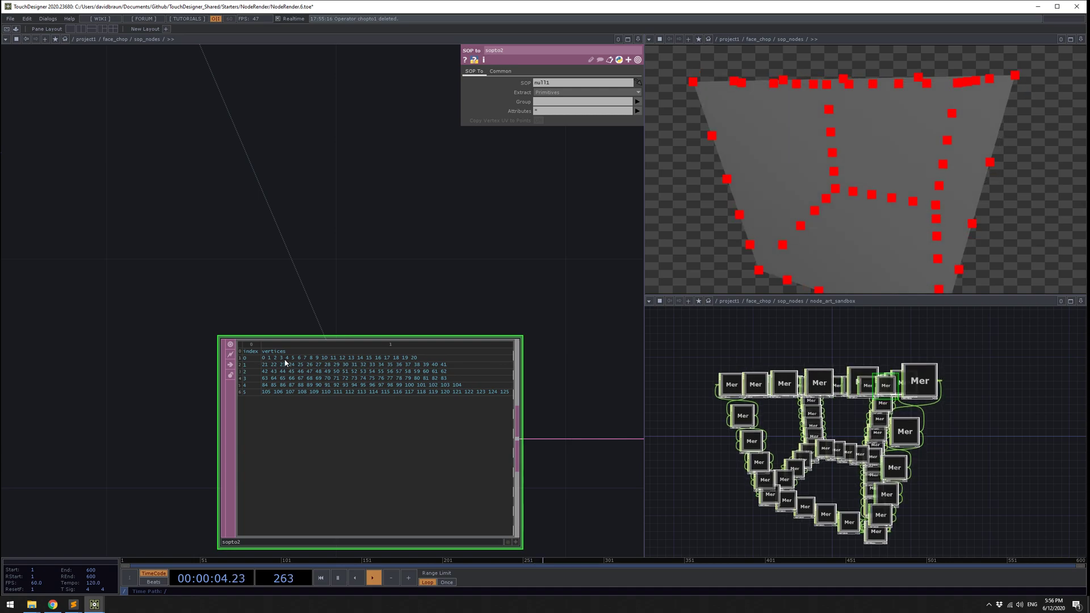
pyautogui.scroll(-3, 309, 368)
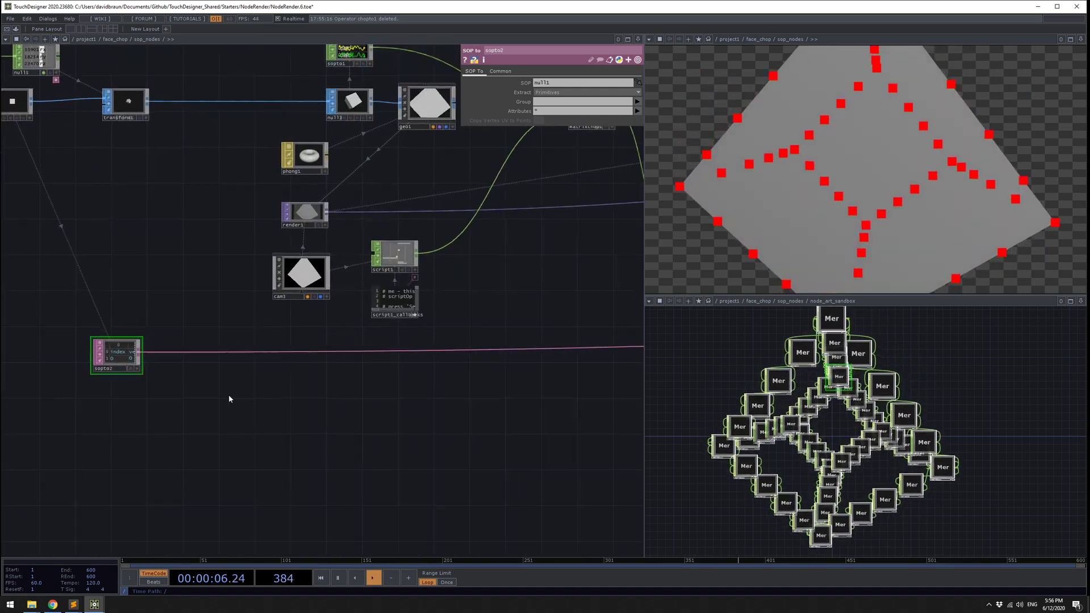
# Return to the end of the network and enter node_controller_1.
pyautogui.scroll(-6, 244, 398)
pyautogui.moveTo(568, 420); pyautogui.dragTo(325, 420)
pyautogui.scroll(8, 374, 367)
pyautogui.moveTo(522, 473); pyautogui.dragTo(417, 488)
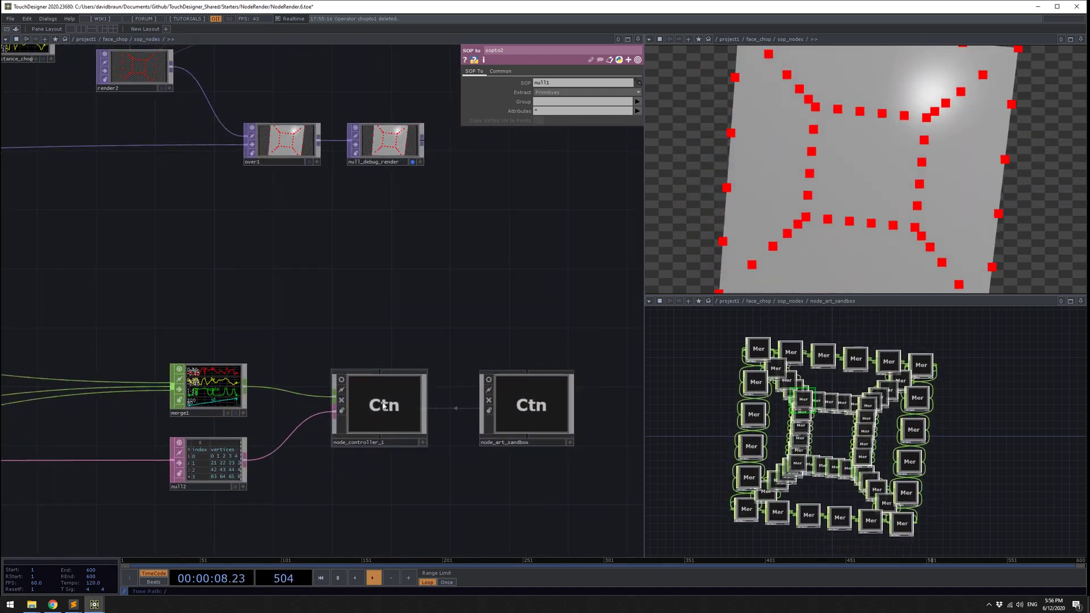
pyautogui.press('i')
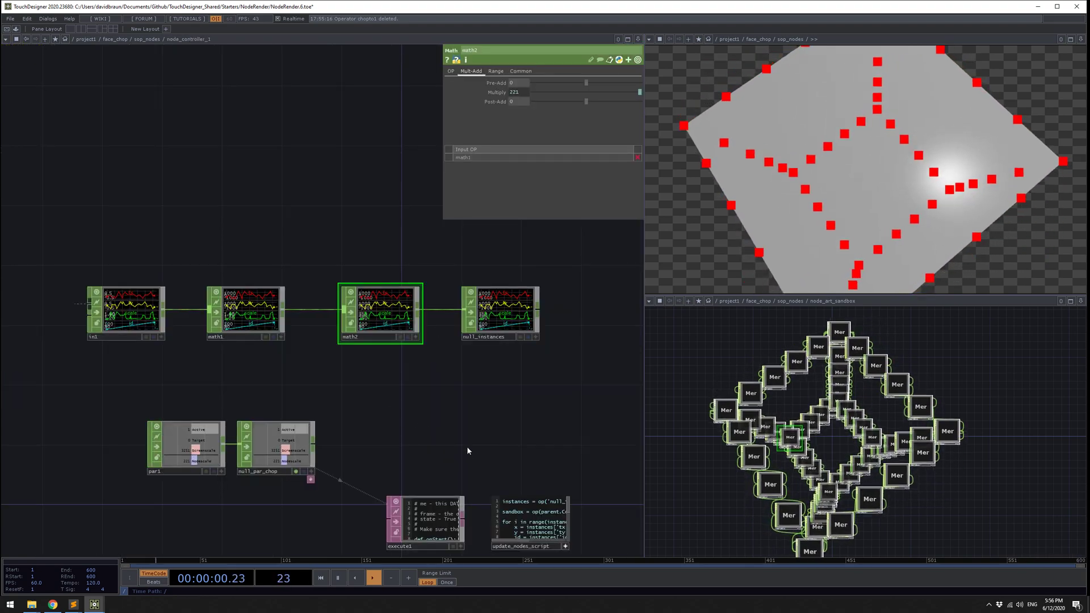
# Look over the script DATs in node_controller_1, from update_nodes_script to tear_down_vertices, set_up_vertices and set_up_primitives.
pyautogui.moveTo(411, 367); pyautogui.dragTo(275, 221)
pyautogui.moveTo(395, 345); pyautogui.dragTo(198, 287)
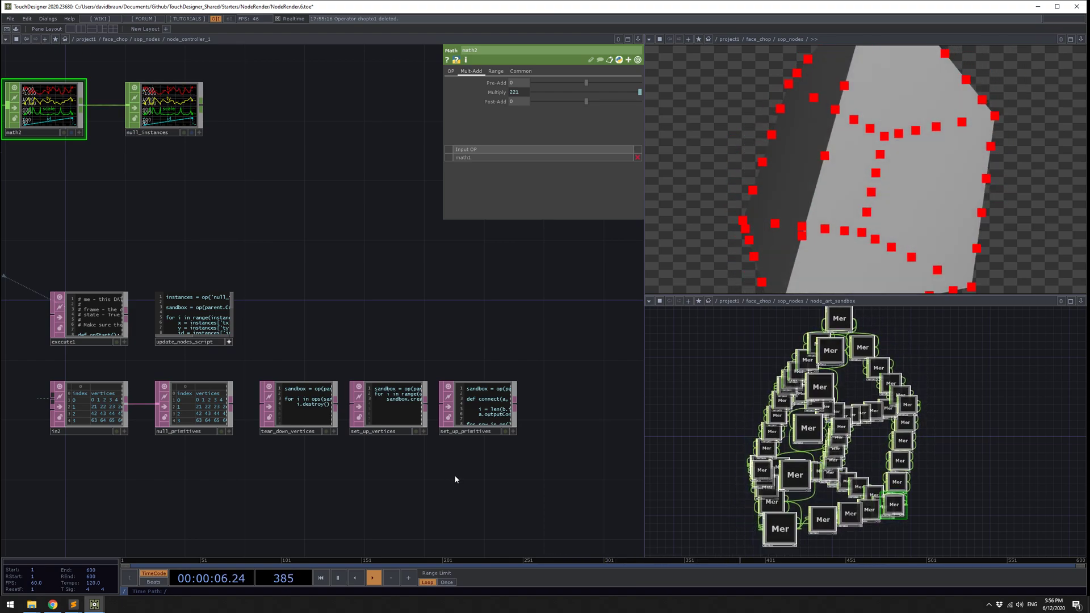
pyautogui.moveTo(307, 413); pyautogui.dragTo(349, 406)
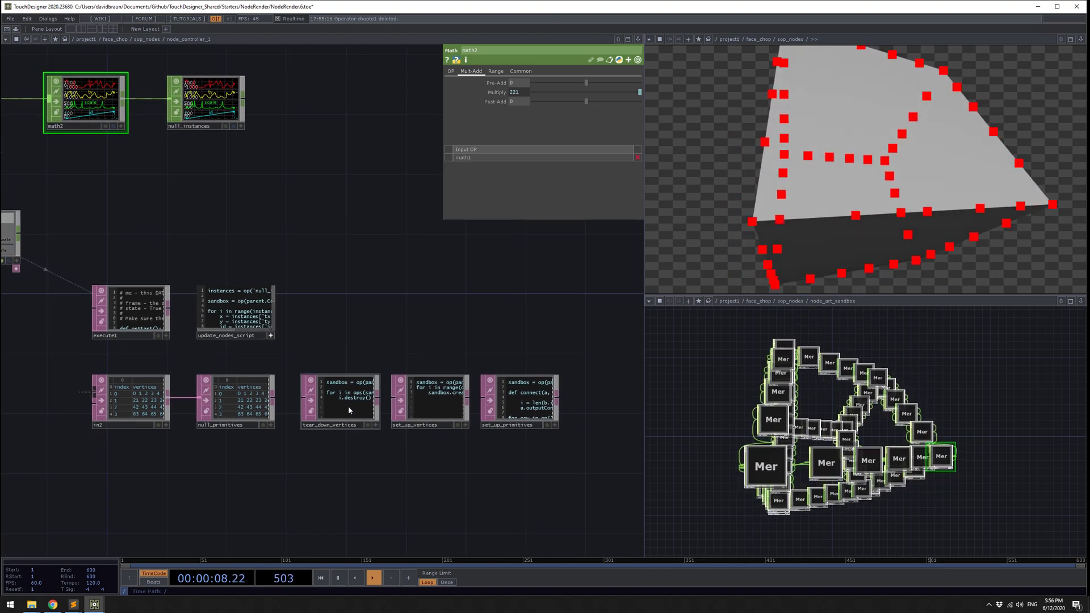
pyautogui.rightClick(349, 402)
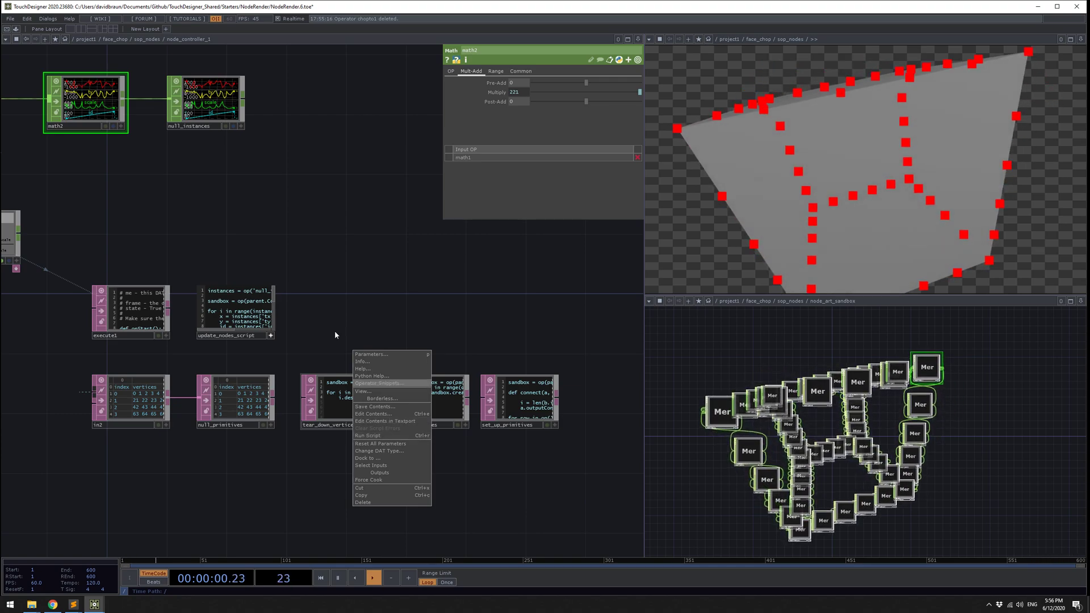
pyautogui.moveTo(481, 364); pyautogui.dragTo(649, 424)
pyautogui.moveTo(584, 363); pyautogui.dragTo(573, 366)
# Go up to the parent network and switch off Active on node_controller_1.
pyautogui.press('u')
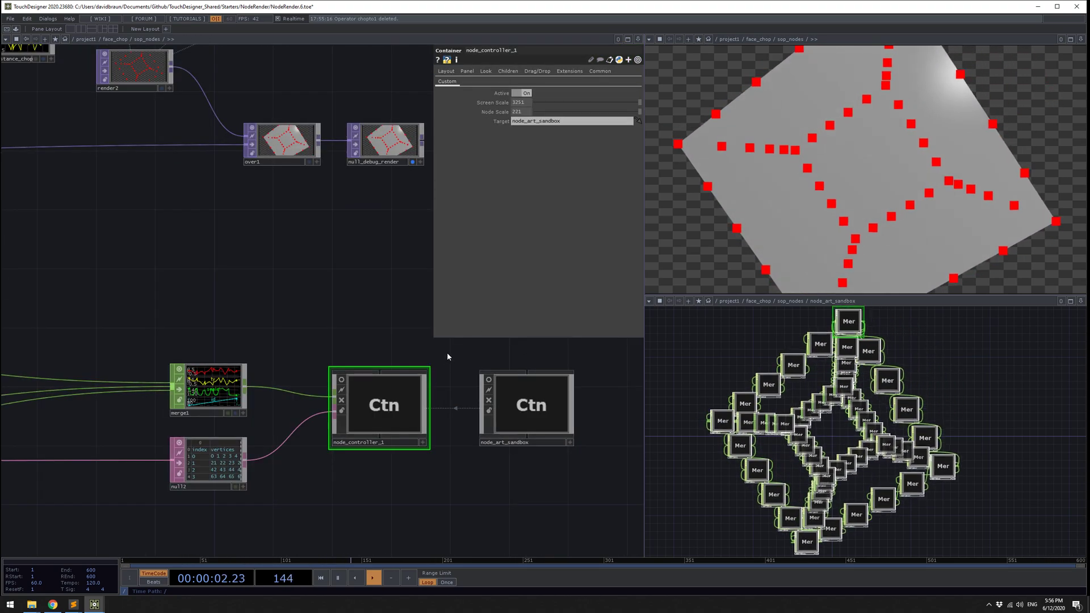
pyautogui.moveTo(478, 439); pyautogui.dragTo(400, 439)
pyautogui.moveTo(431, 194); pyautogui.dragTo(465, 120)
pyautogui.click(520, 94)
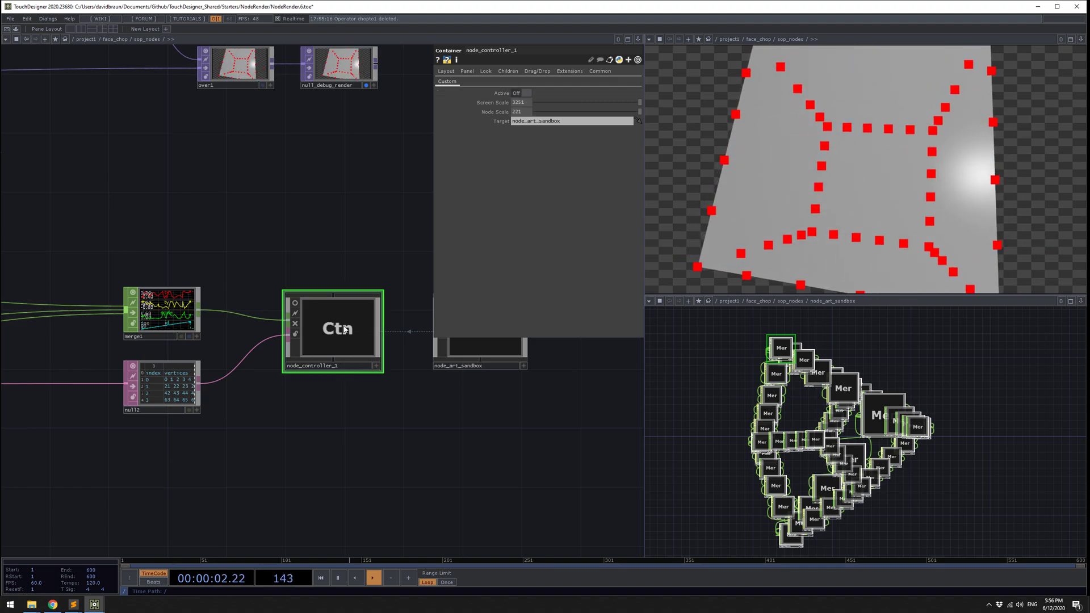
# Enter node_controller_1 and run the tear_down_vertices script to clear node_art_sandbox.
pyautogui.press('i')
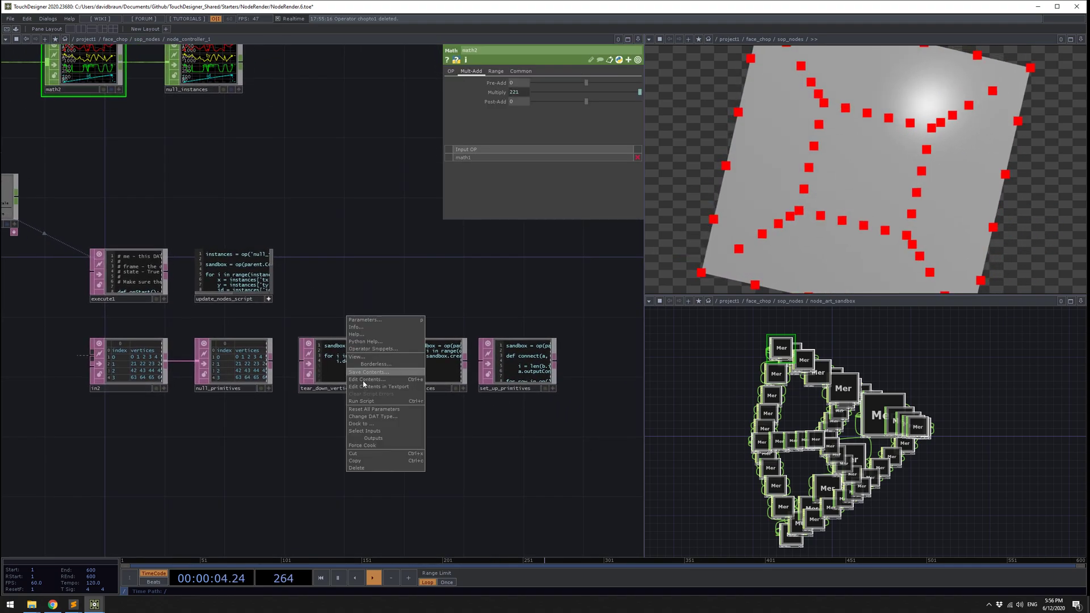
pyautogui.click(378, 402)
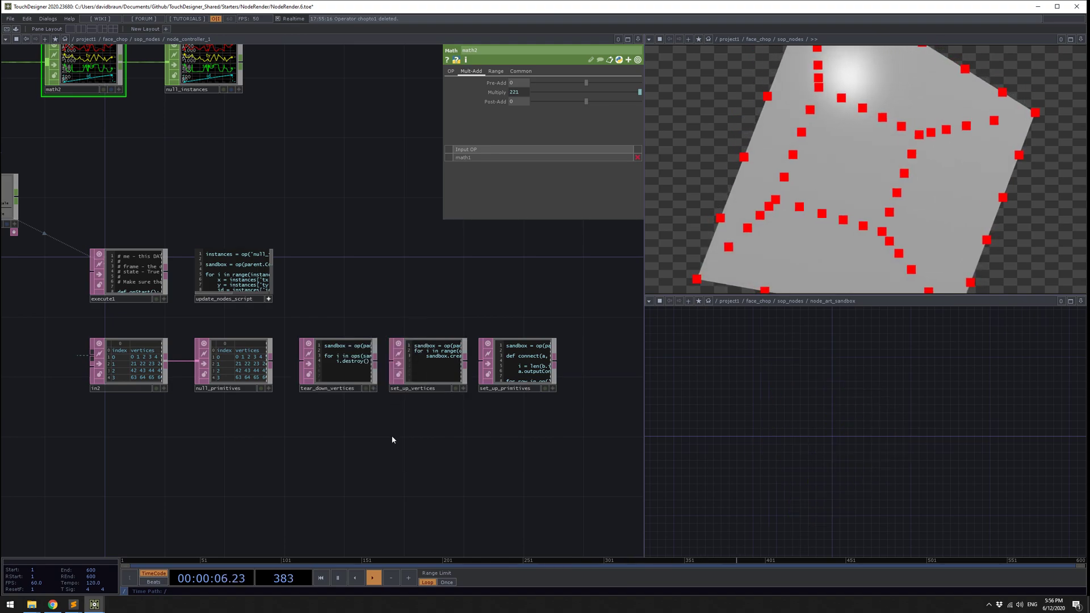
pyautogui.scroll(5, 398, 398)
pyautogui.scroll(-5, 431, 360)
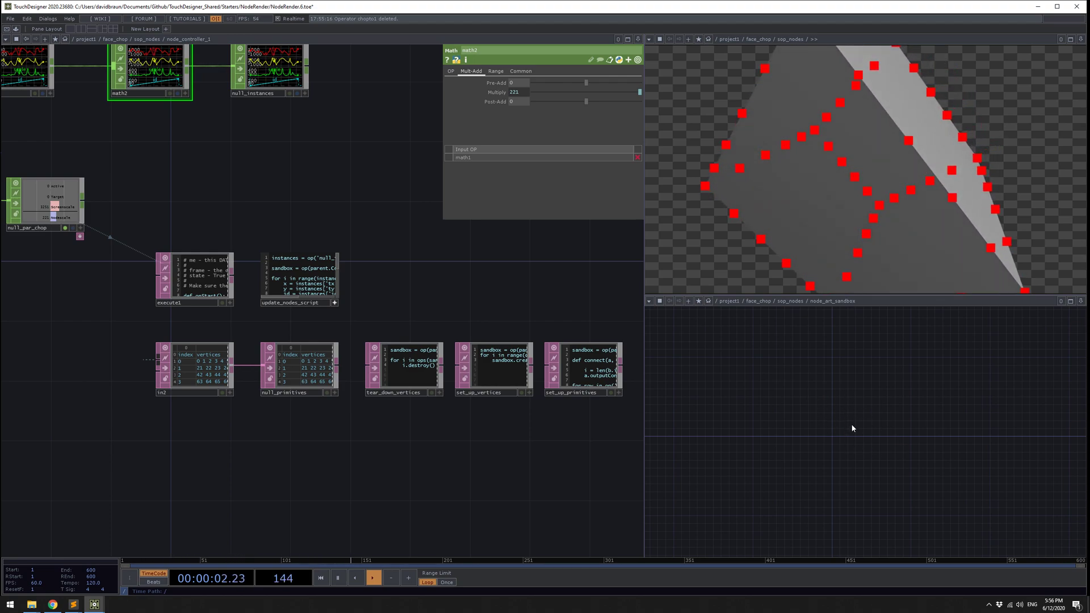
# Run the set_up_vertices script to create the Merge nodes in node_art_sandbox.
pyautogui.scroll(2, 847, 423)
pyautogui.moveTo(485, 450); pyautogui.dragTo(424, 464)
pyautogui.rightClick(352, 381)
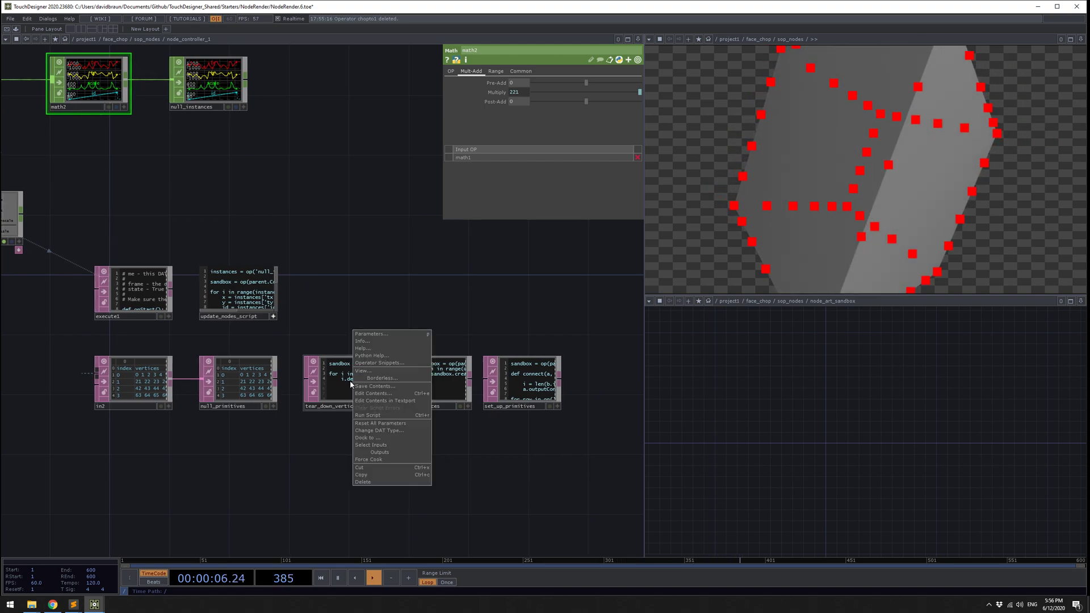
pyautogui.rightClick(435, 387)
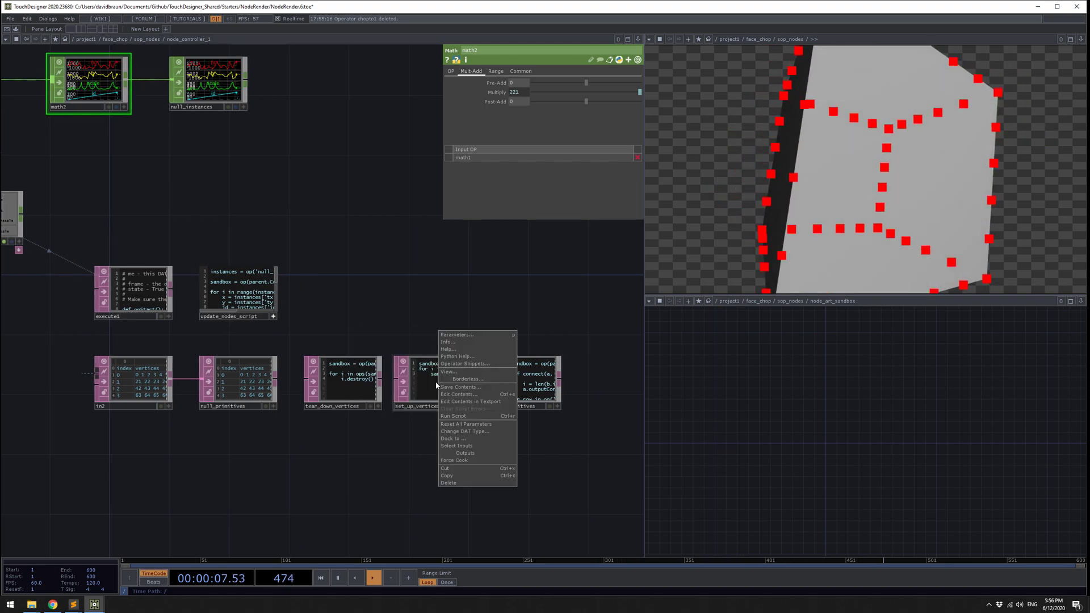
pyautogui.click(456, 417)
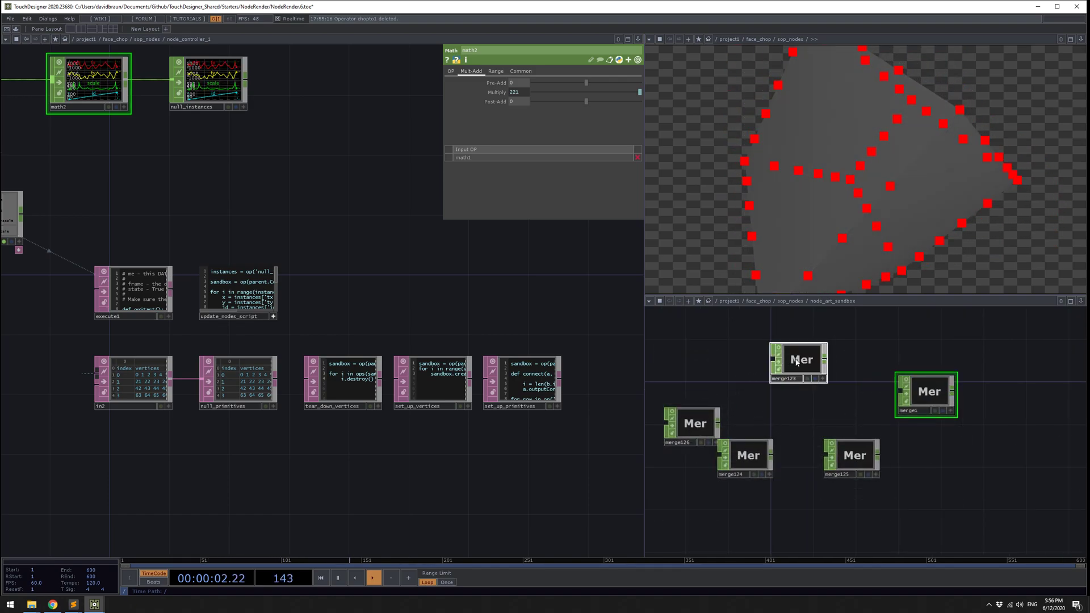
# Run the set_up_primitives script to wire the Merge nodes together.
pyautogui.scroll(3, 583, 427)
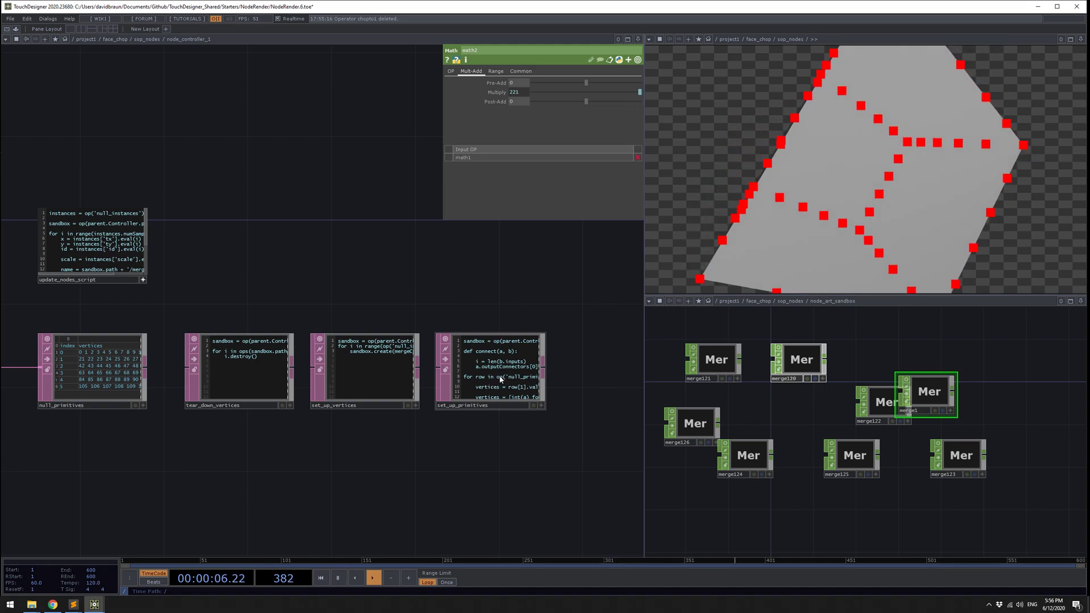
pyautogui.rightClick(498, 377)
pyautogui.click(519, 412)
# Read the vertex lists in null_primitives and spread some connected Merge nodes apart in node_art_sandbox to examine their wiring.
pyautogui.moveTo(53, 421); pyautogui.dragTo(363, 445)
pyautogui.scroll(2, 428, 407)
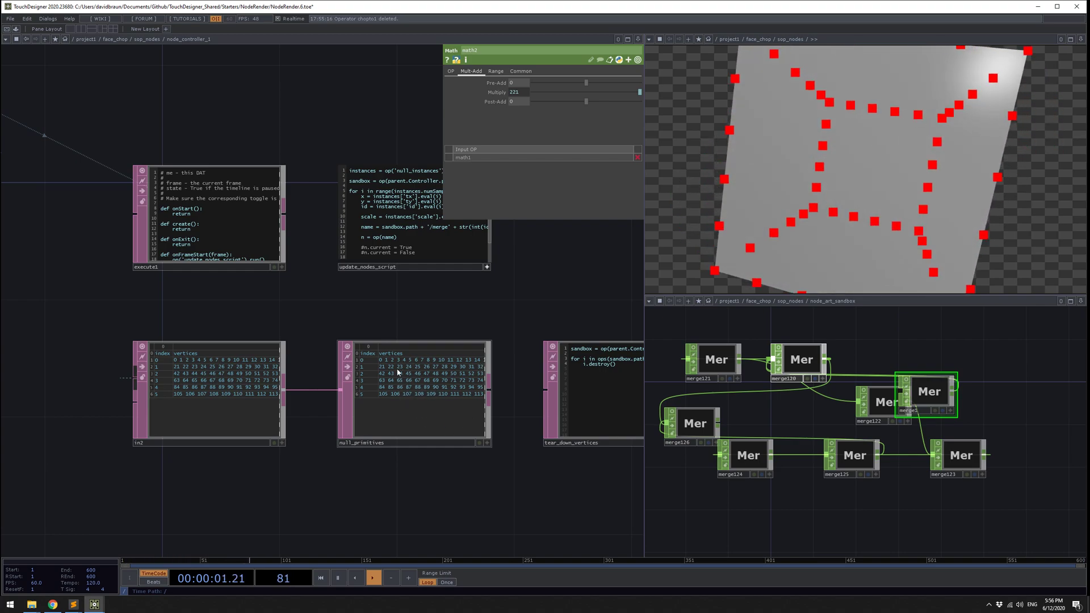
pyautogui.scroll(-5, 394, 370)
pyautogui.moveTo(530, 457); pyautogui.dragTo(410, 460)
pyautogui.scroll(4, 458, 369)
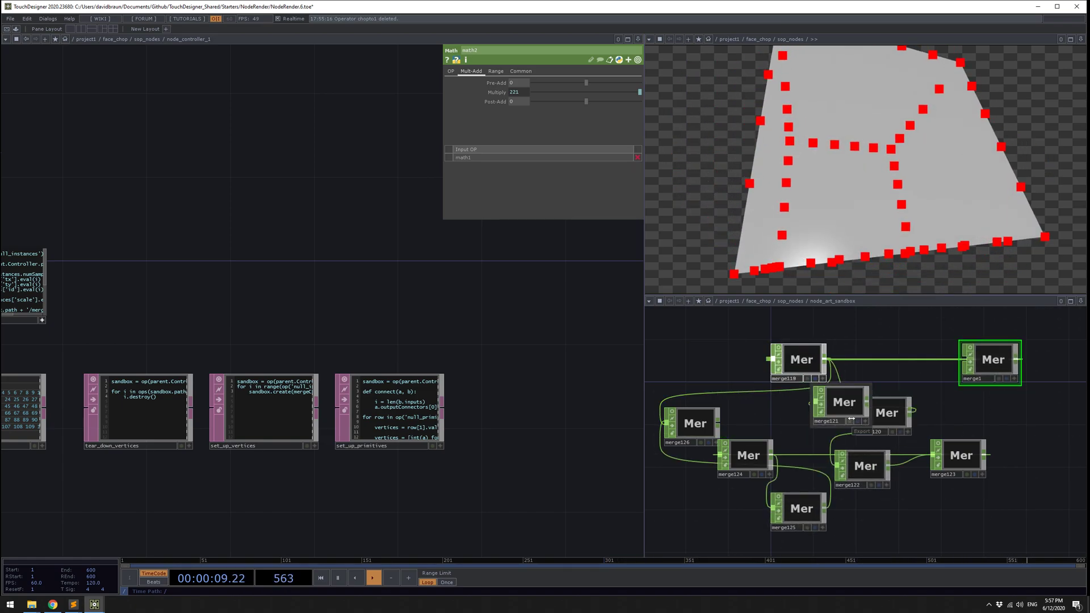
pyautogui.moveTo(872, 393); pyautogui.dragTo(928, 445)
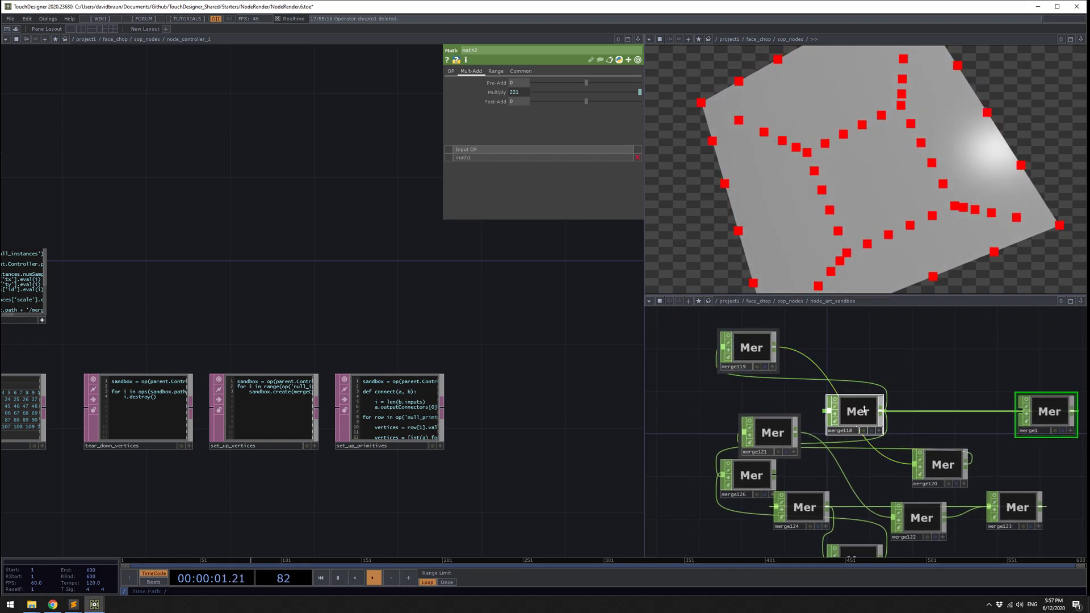
# Select execute1 and review its Active and Frame Start settings, its script and its link from null_par_chop.
pyautogui.moveTo(381, 337); pyautogui.dragTo(522, 347)
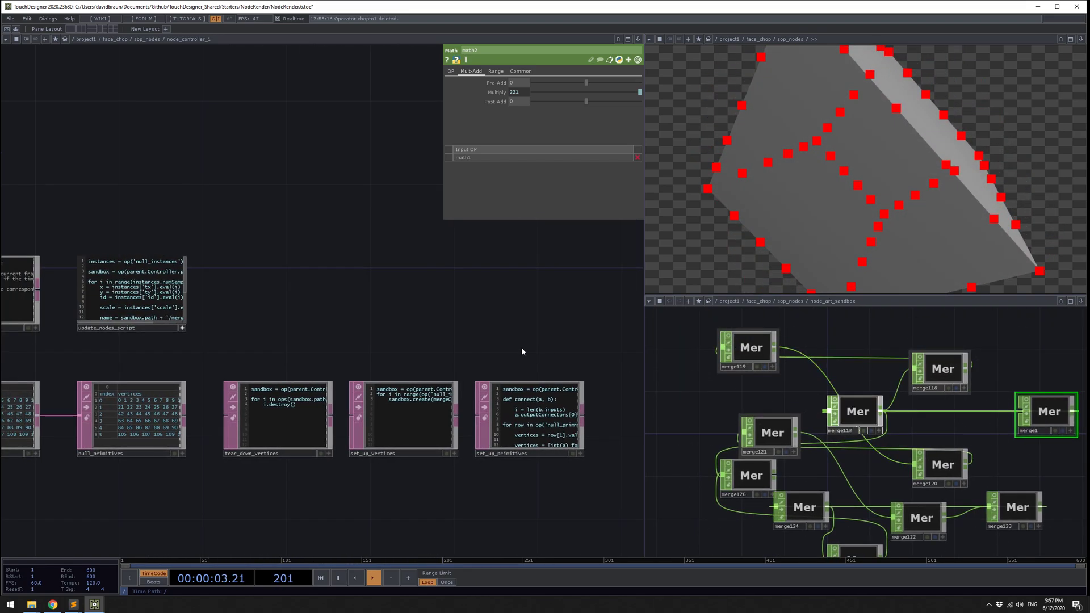
pyautogui.scroll(-4, 520, 352)
pyautogui.moveTo(147, 248); pyautogui.dragTo(287, 293)
pyautogui.scroll(2, 286, 292)
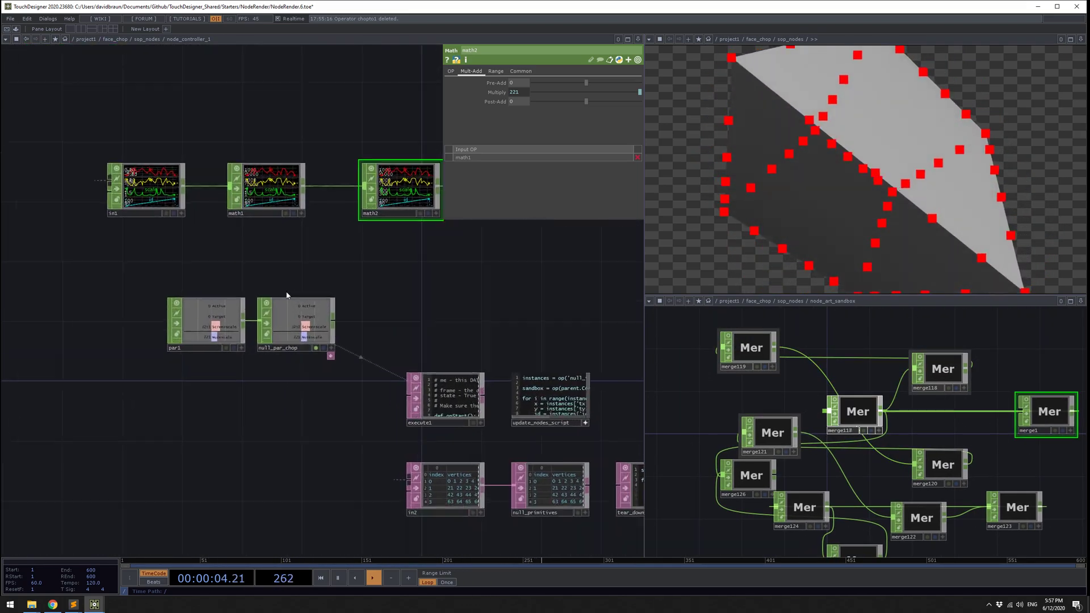
pyautogui.click(470, 399)
pyautogui.scroll(4, 432, 390)
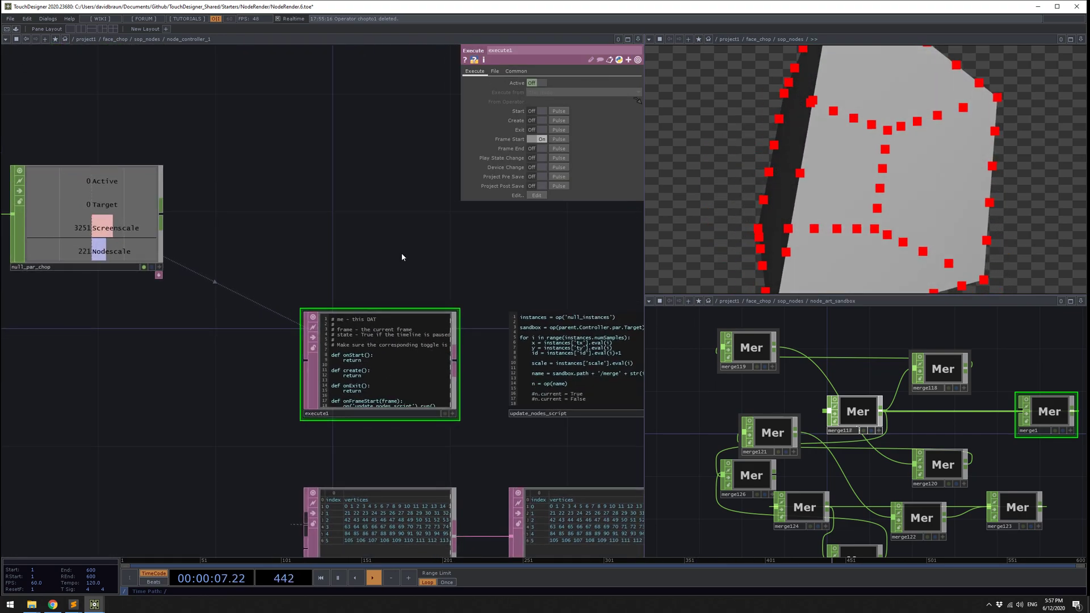
pyautogui.moveTo(401, 254); pyautogui.dragTo(427, 321)
pyautogui.scroll(-3, 427, 320)
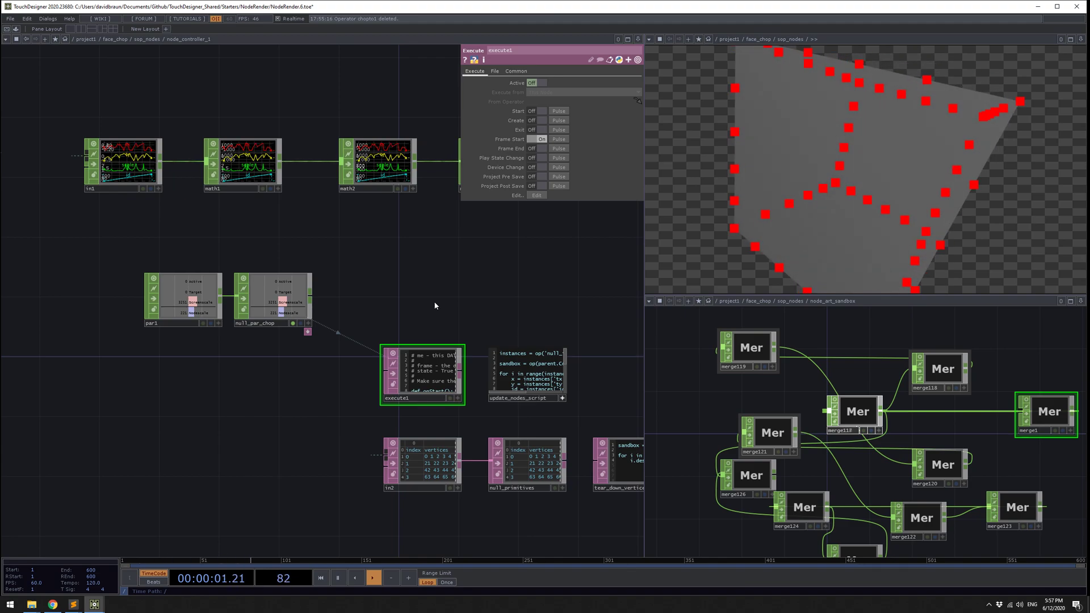
# Switch Active back on for node_controller_1 and set its Screen Scale to 3441 and Node Scale to 181.
pyautogui.press('u')
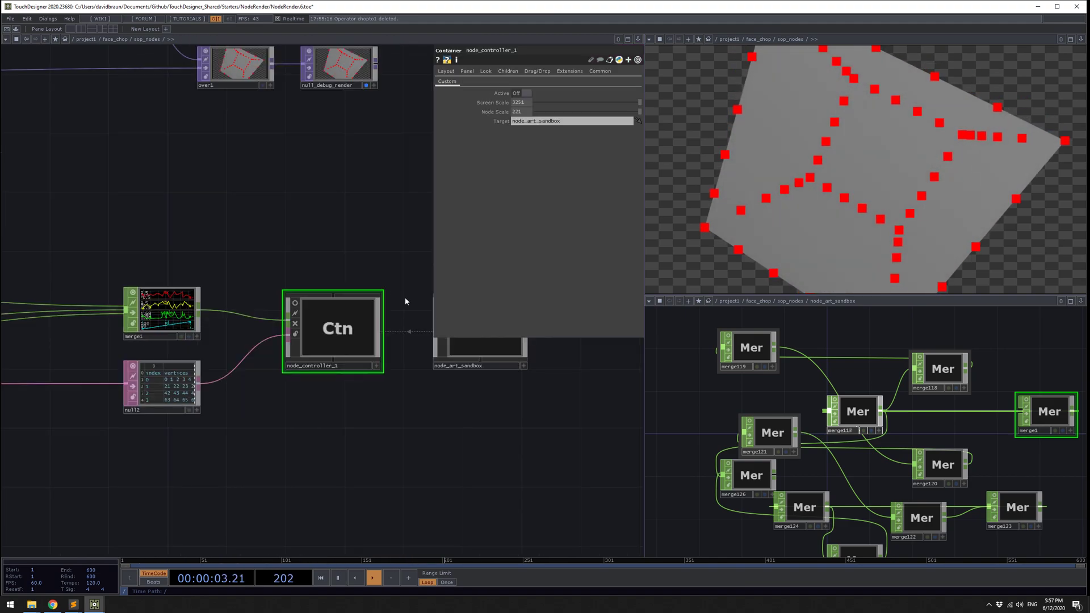
pyautogui.click(519, 93)
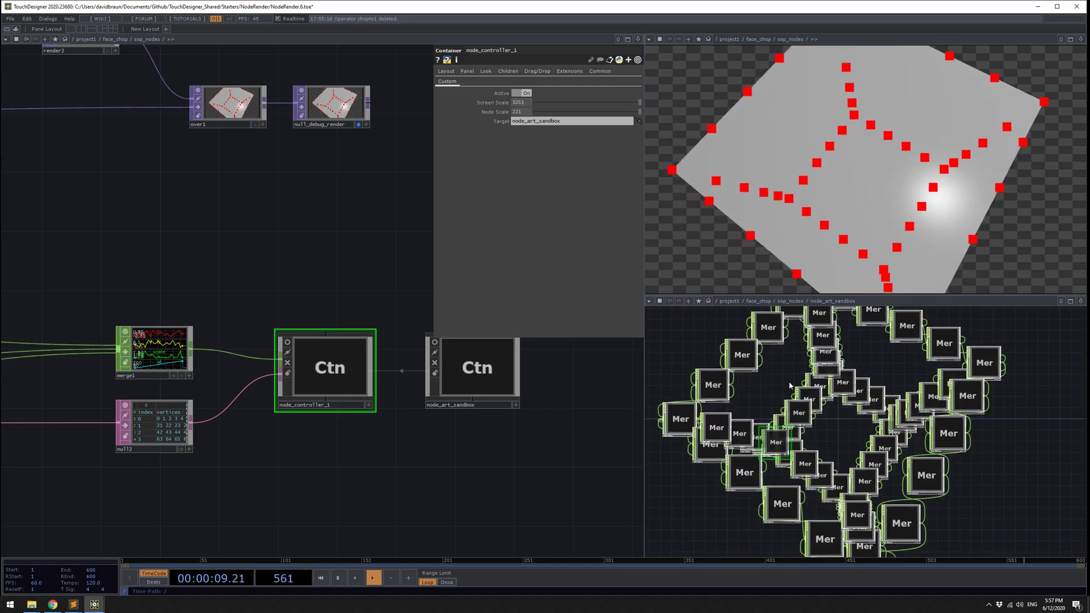
pyautogui.moveTo(522, 92); pyautogui.dragTo(523, 92, button='middle')
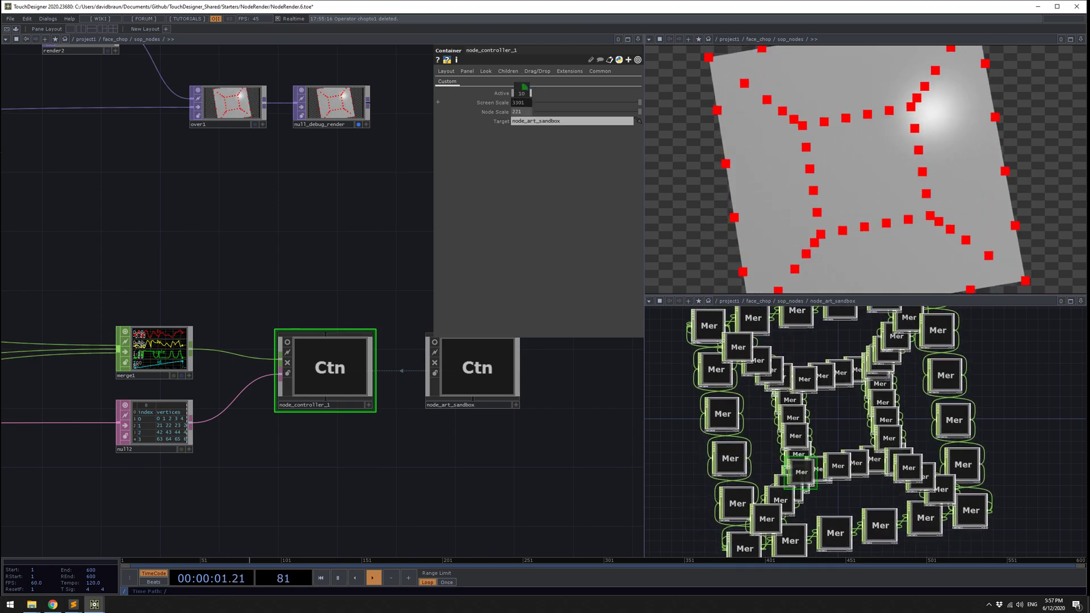
pyautogui.scroll(-6, 830, 408)
pyautogui.scroll(3, 844, 406)
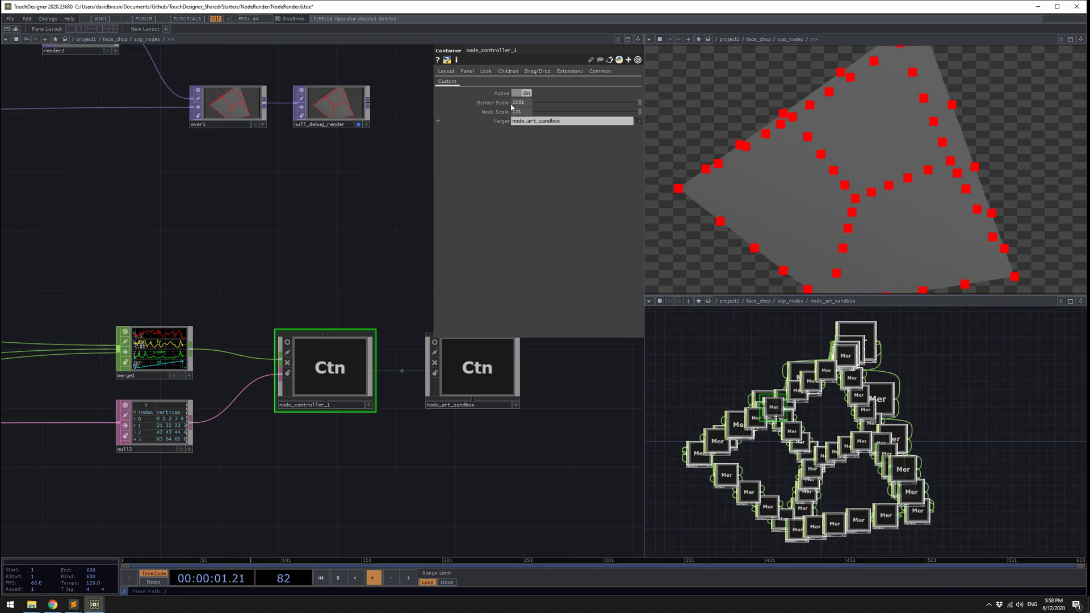
pyautogui.moveTo(521, 104); pyautogui.dragTo(524, 89, button='middle')
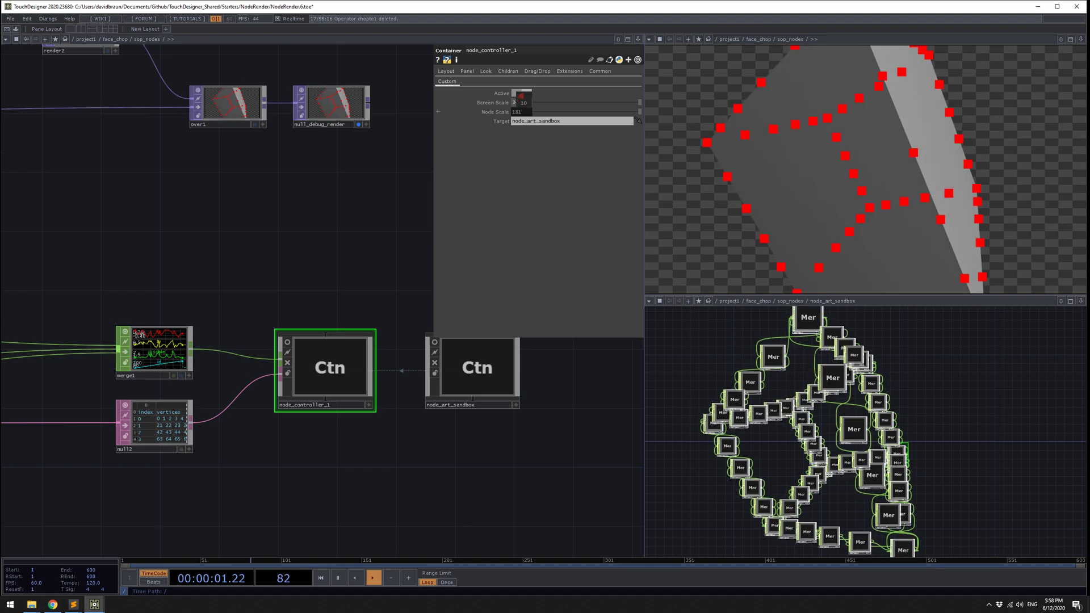
# Enter node_controller_1 and review the channel scope of math1 and the Multiply setting of math2.
pyautogui.moveTo(449, 442); pyautogui.dragTo(555, 450)
pyautogui.press('i')
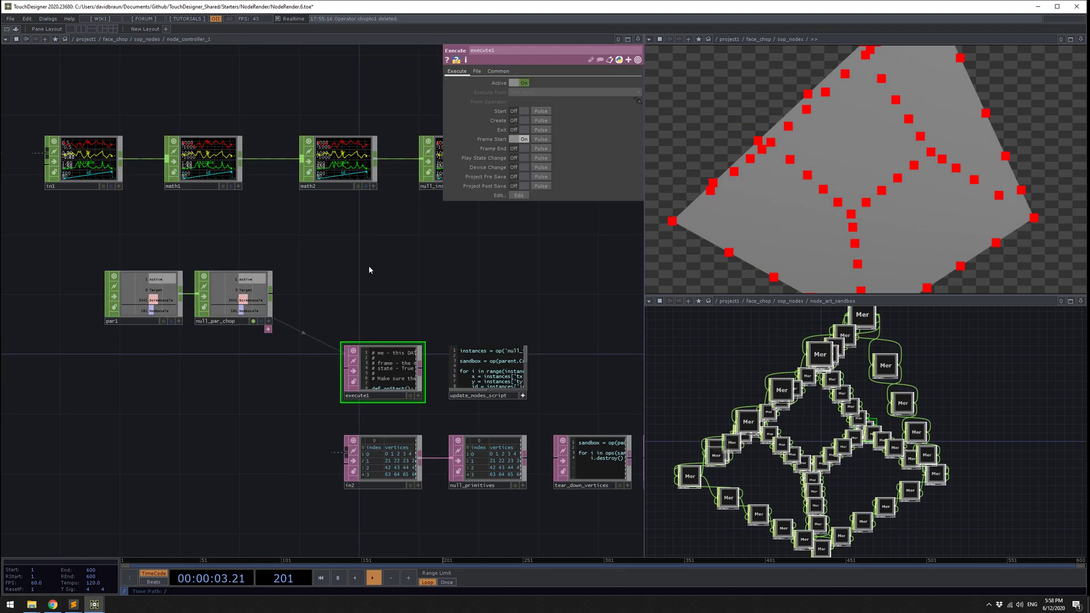
pyautogui.moveTo(369, 265); pyautogui.dragTo(456, 357)
pyautogui.click(301, 249)
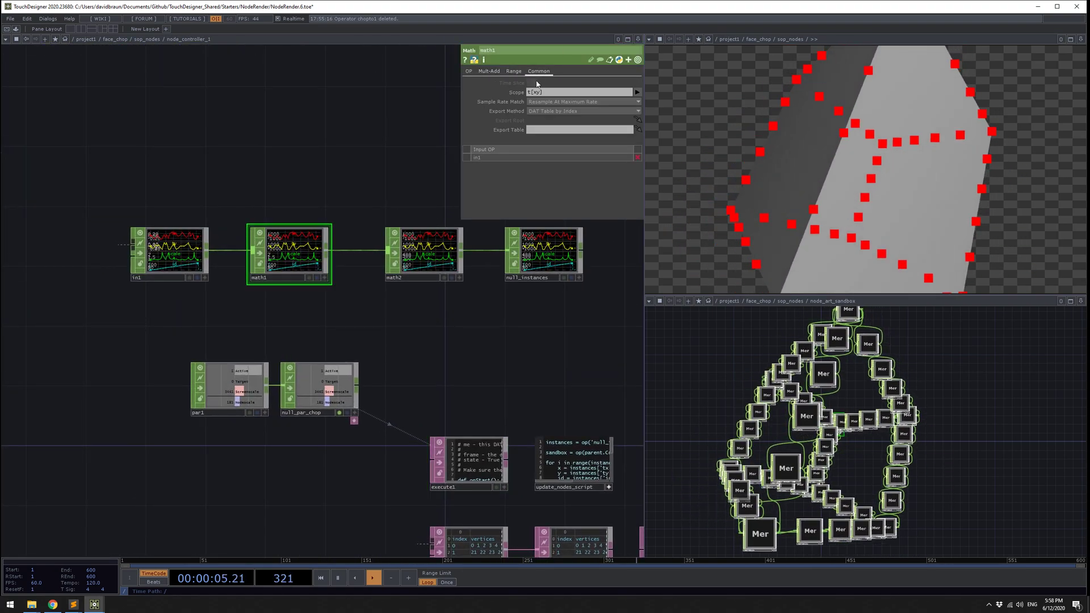
pyautogui.click(424, 250)
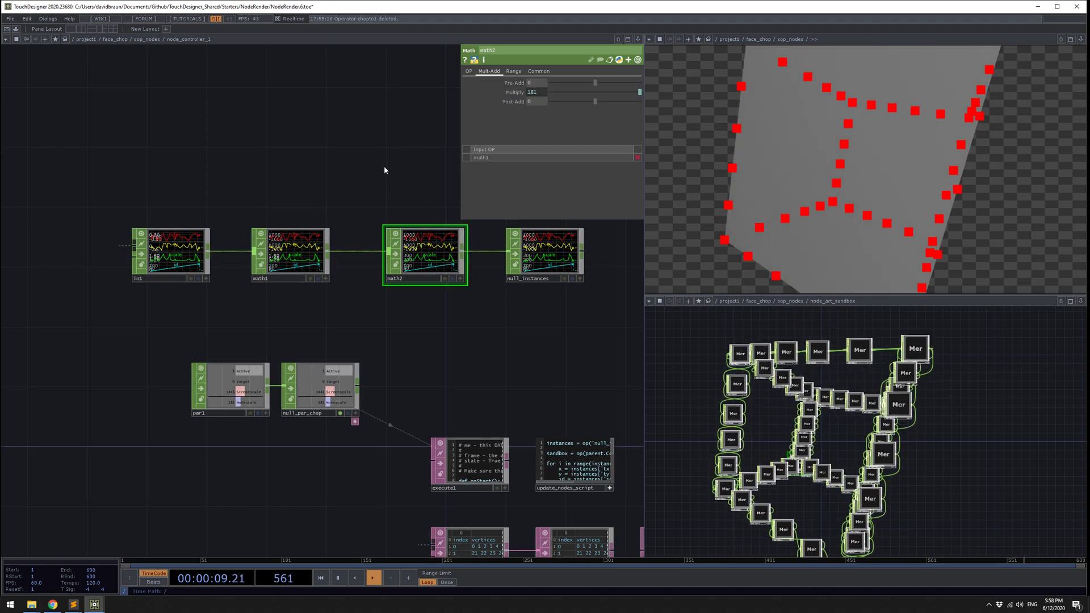
# Return to the parent network and inspect the Layout parameters of the target container node_art_sandbox.
pyautogui.press('u')
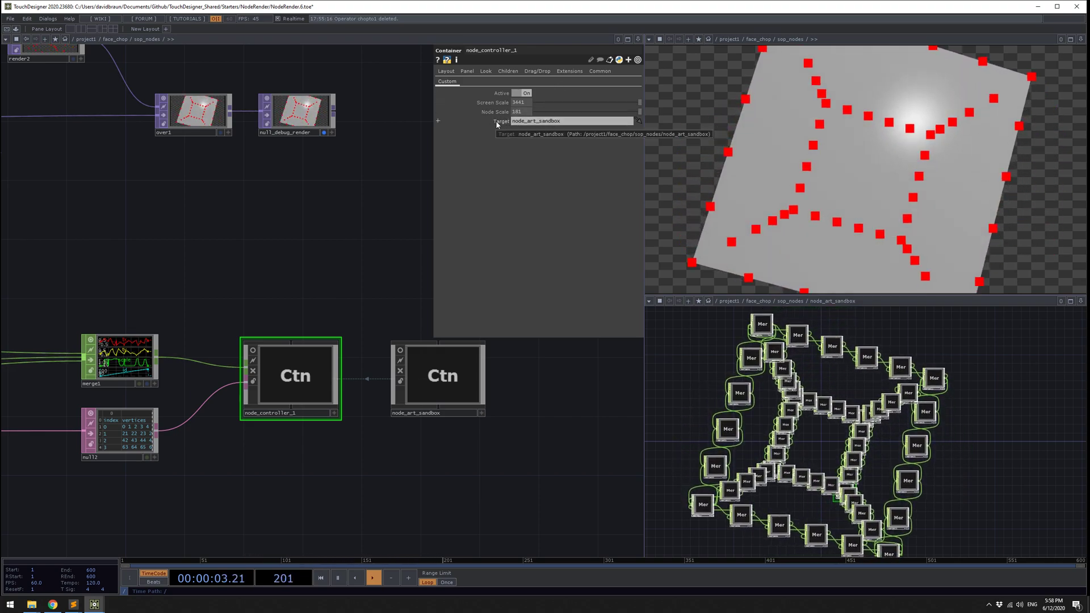
pyautogui.click(440, 380)
pyautogui.click(454, 72)
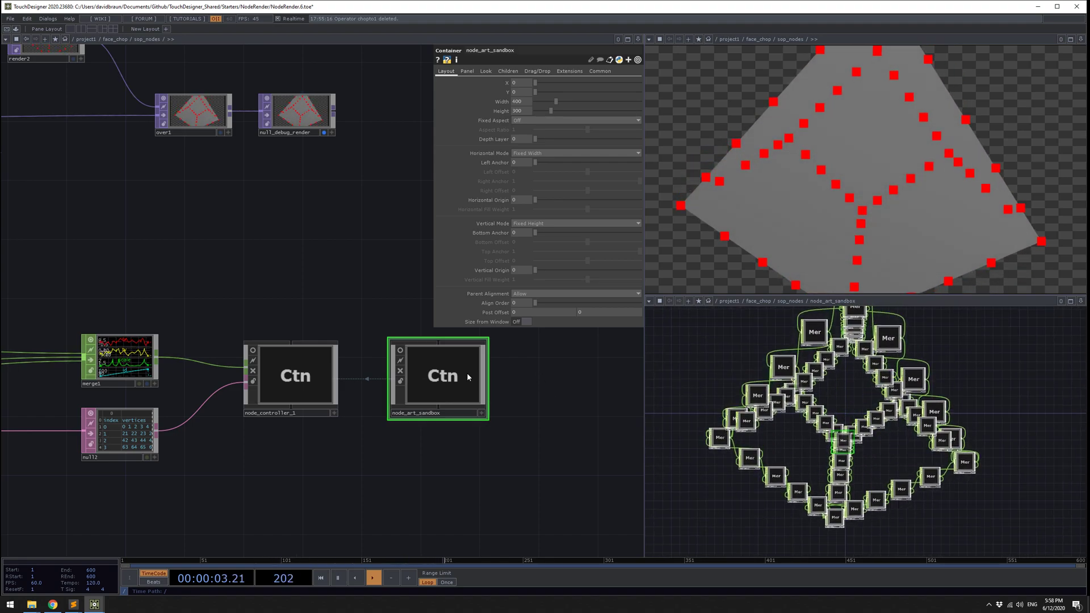
# Enter node_controller_1 again and read the update_nodes_script and tear_down_vertices scripts enlarged.
pyautogui.doubleClick(282, 364)
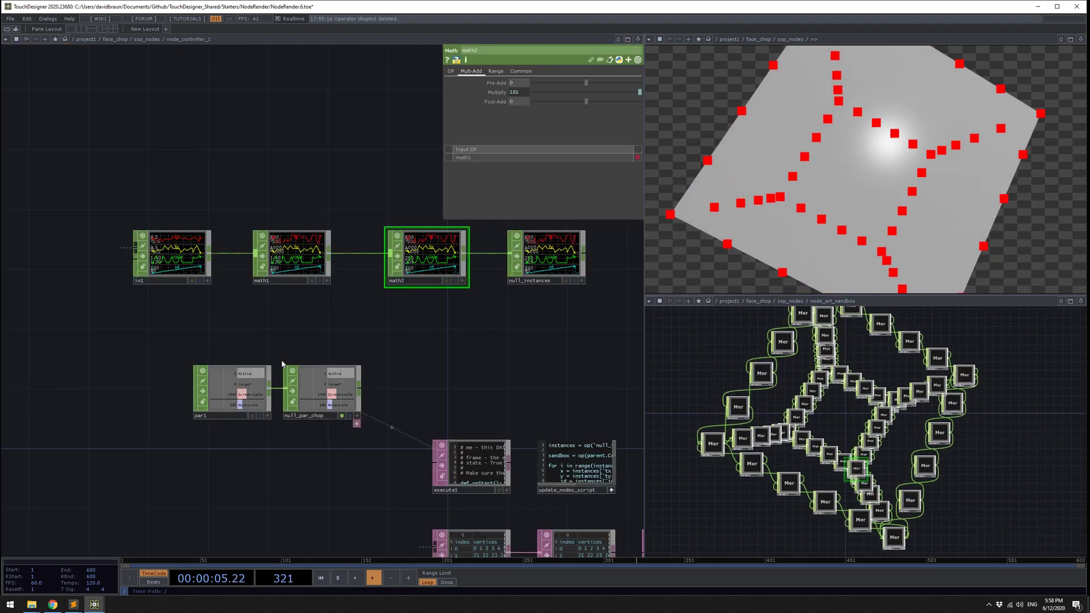
pyautogui.moveTo(431, 362); pyautogui.dragTo(211, 263)
pyautogui.scroll(4, 481, 488)
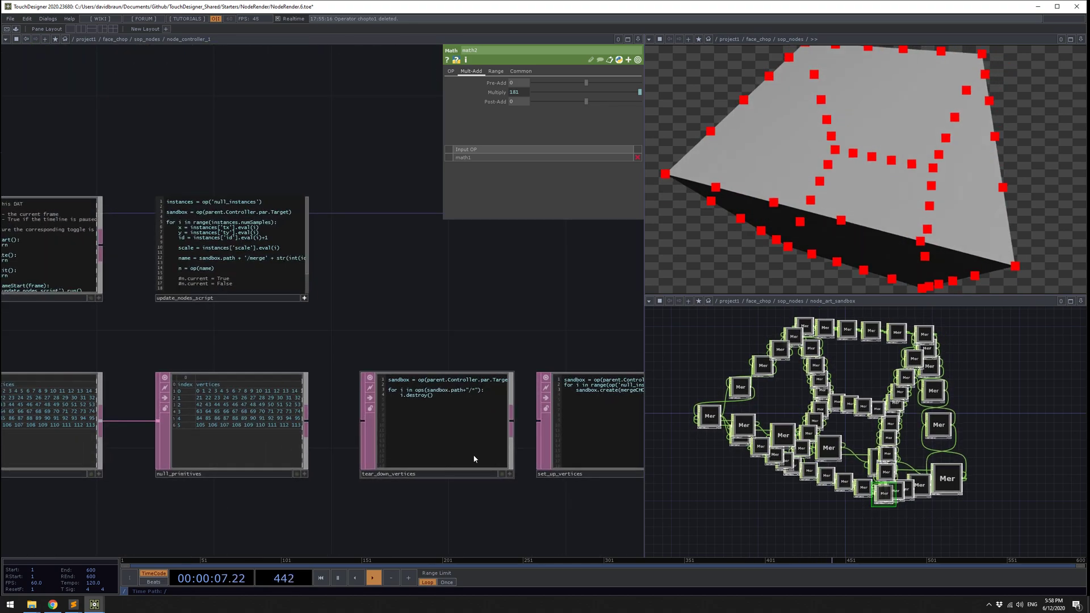
pyautogui.scroll(3, 460, 431)
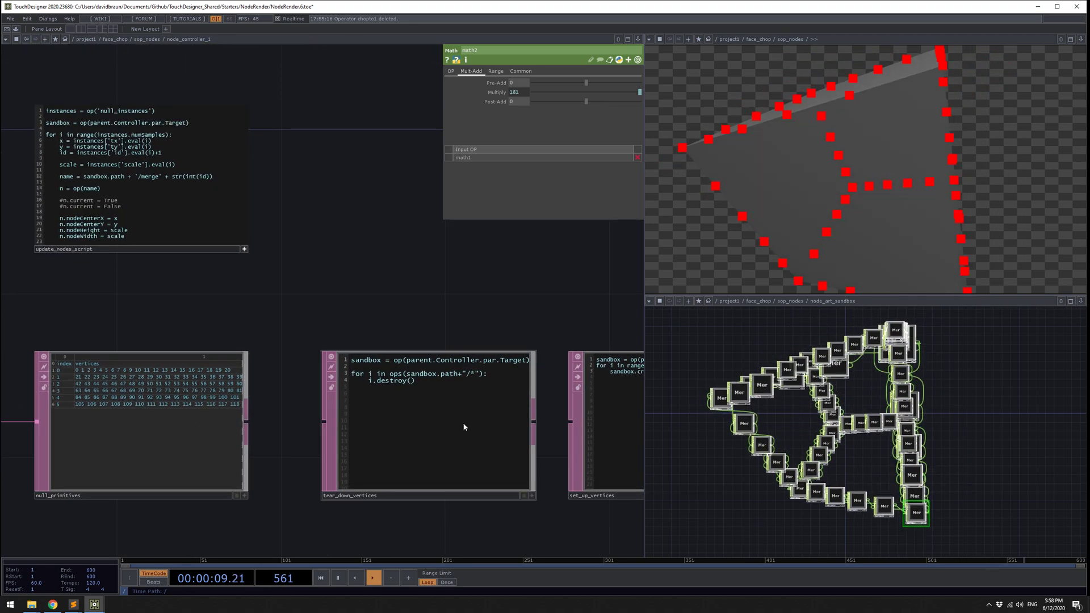
# Leave node_controller_1 and go up past sop_nodes to the face_chop network.
pyautogui.press('u')
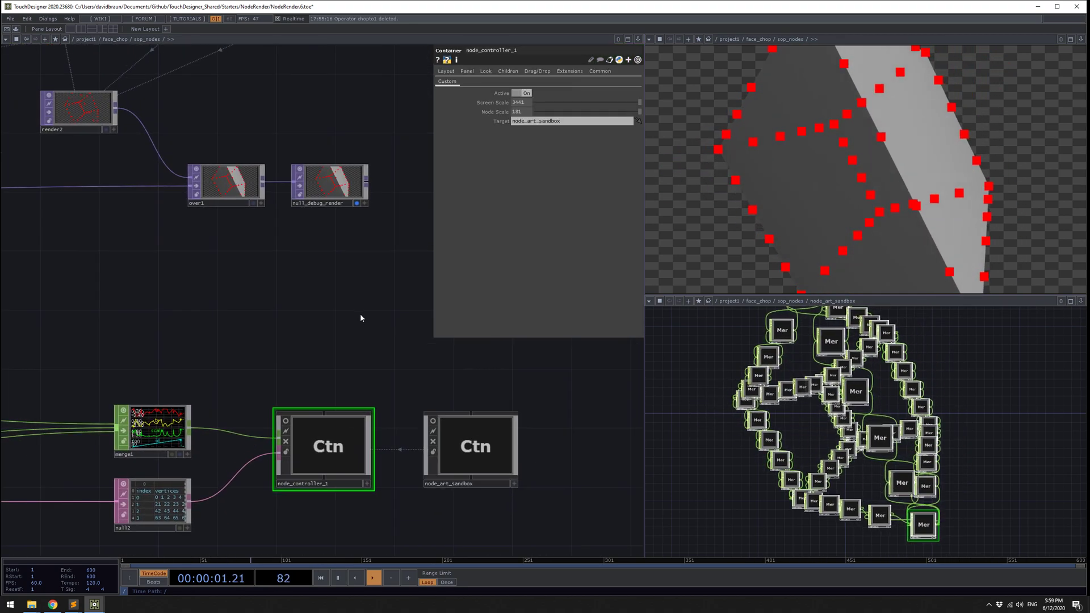
pyautogui.scroll(-8, 413, 392)
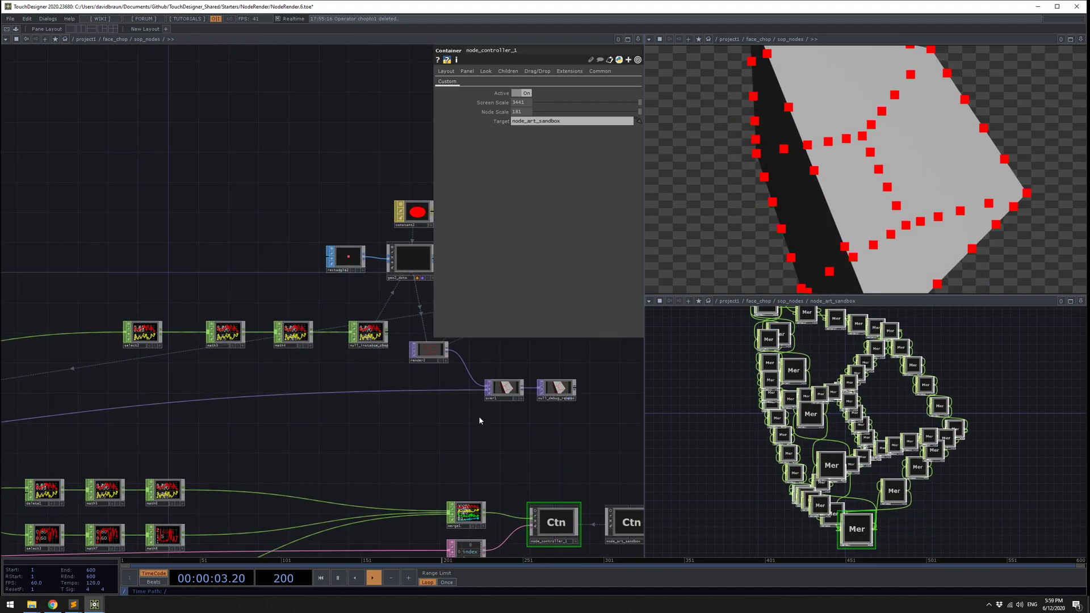
pyautogui.moveTo(450, 429); pyautogui.dragTo(489, 453)
pyautogui.press('u')
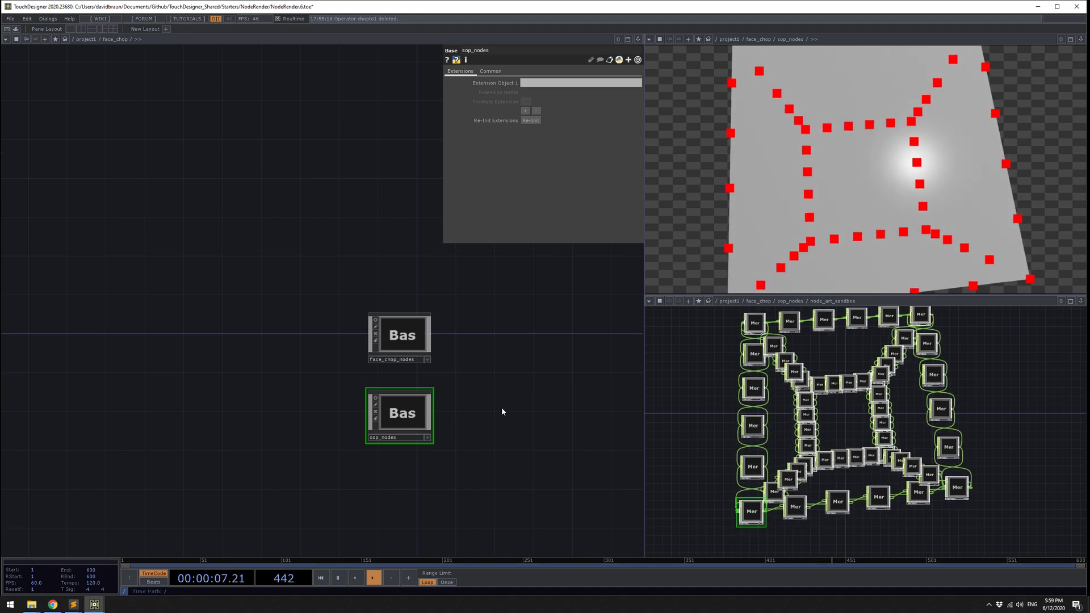
# Enter face_chop_nodes and examine the webcam image chain around flip1 and null_full_res_image.
pyautogui.scroll(2, 445, 343)
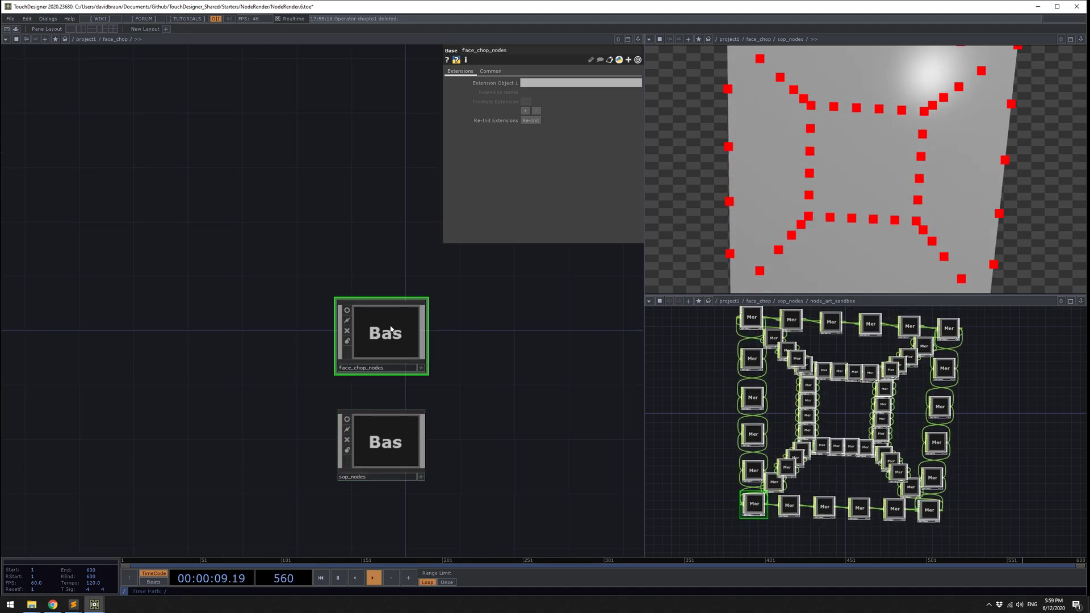
pyautogui.press('i')
pyautogui.moveTo(420, 454); pyautogui.dragTo(549, 482)
pyautogui.moveTo(549, 482); pyautogui.dragTo(323, 437, button='middle')
pyautogui.moveTo(391, 443); pyautogui.dragTo(507, 486)
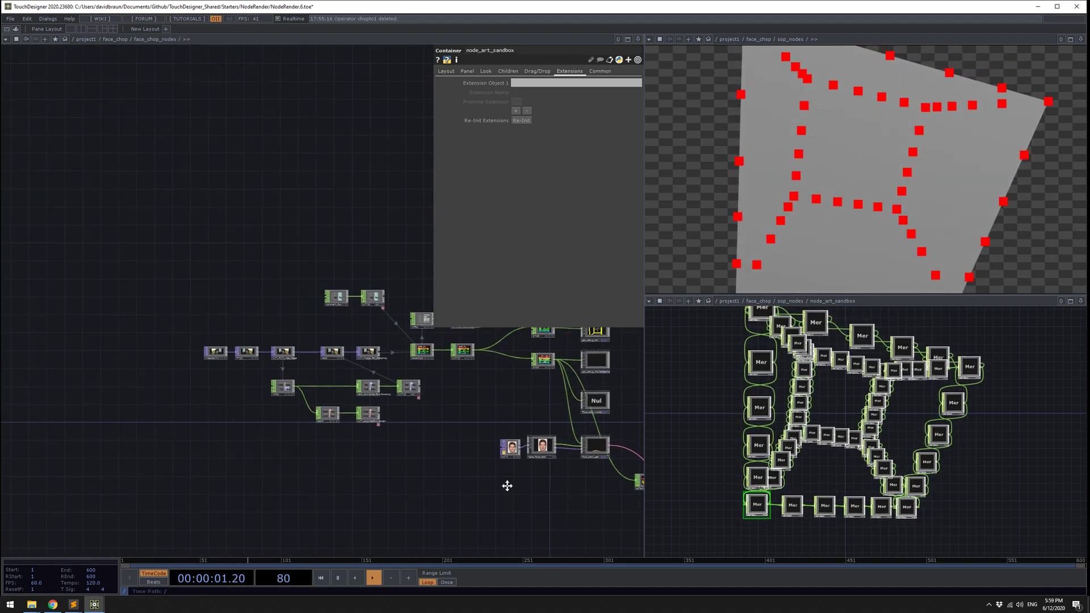
pyautogui.scroll(5, 507, 486)
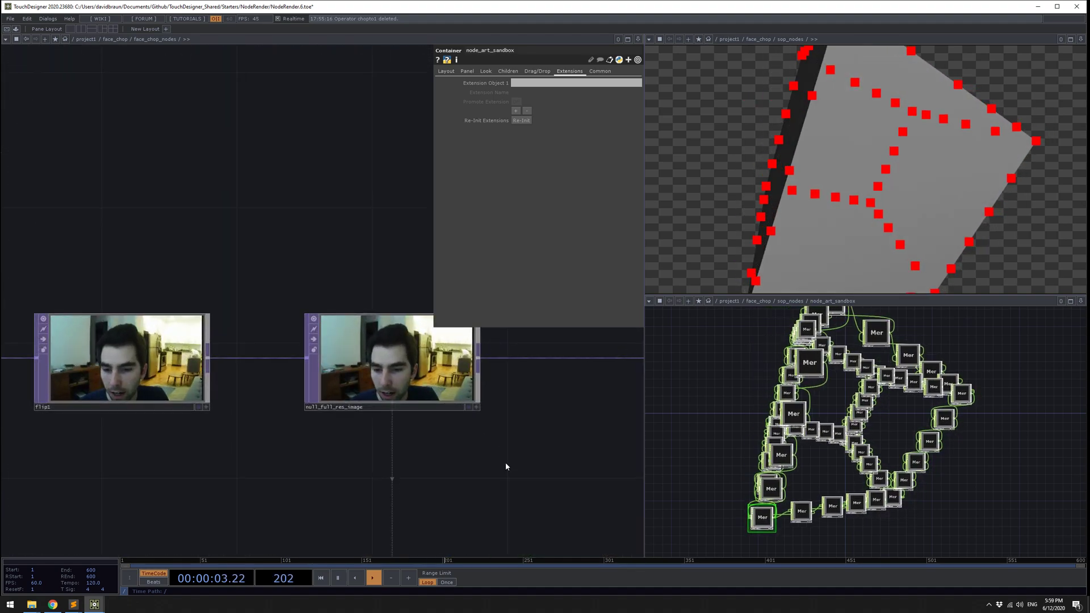
pyautogui.scroll(-6, 317, 383)
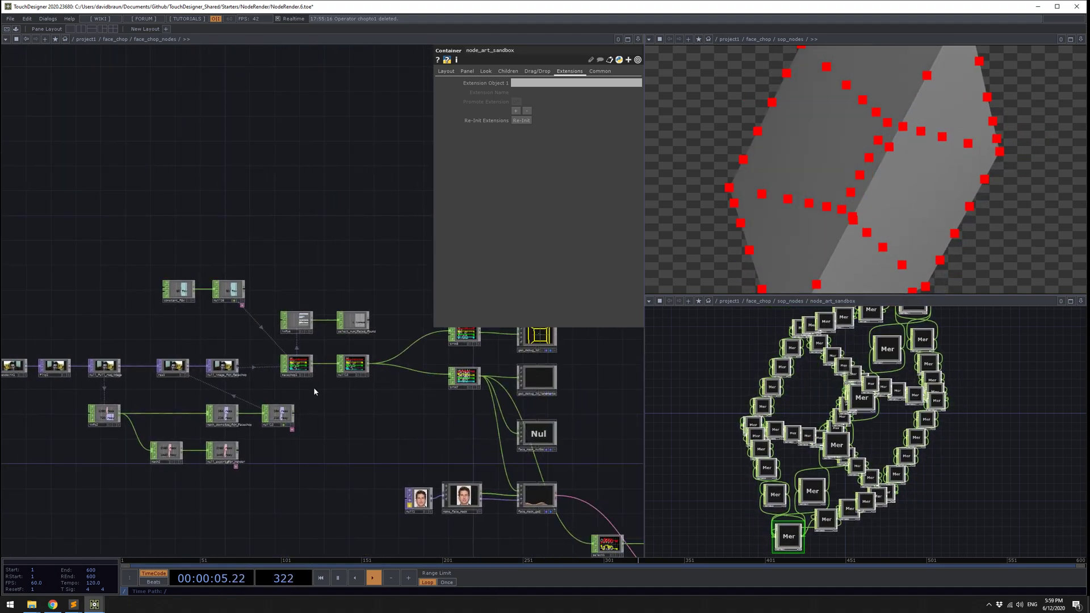
# Inspect Facechop1's Face Landmarks File, Image and Face Landmarks parameters with the parameter window widened to show the full file name.
pyautogui.scroll(3, 301, 369)
pyautogui.click(287, 352)
pyautogui.scroll(3, 306, 371)
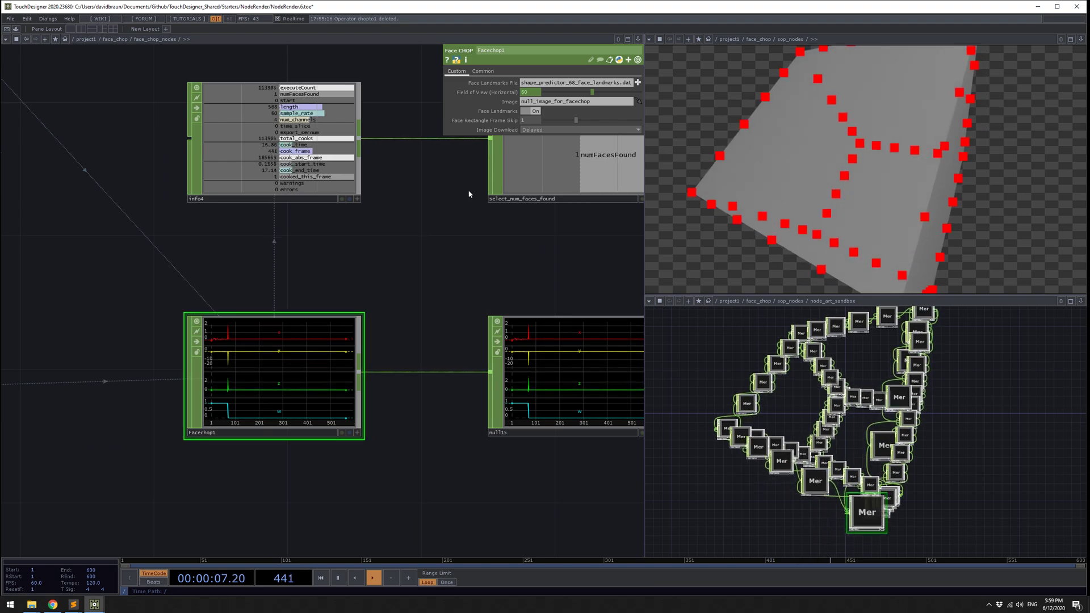
pyautogui.moveTo(449, 80); pyautogui.dragTo(365, 89)
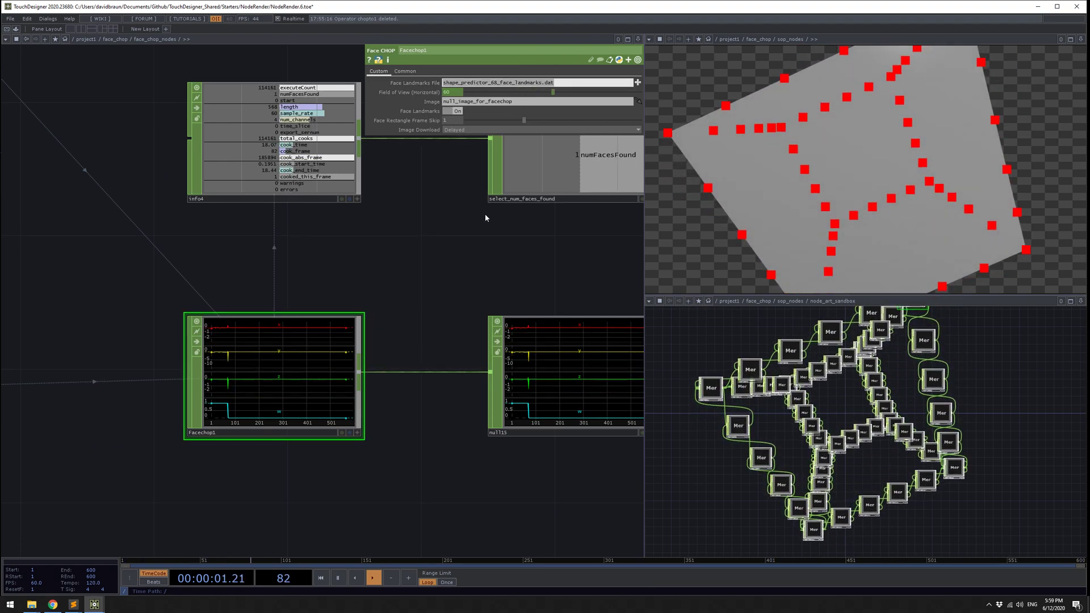
pyautogui.moveTo(488, 217); pyautogui.dragTo(478, 247)
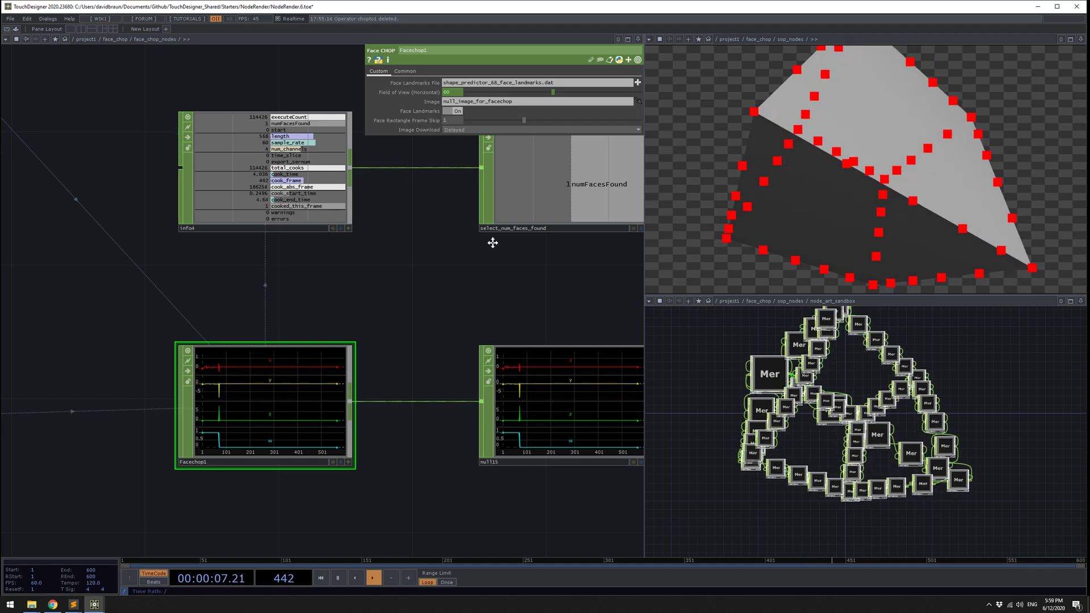
pyautogui.moveTo(492, 240); pyautogui.dragTo(464, 297)
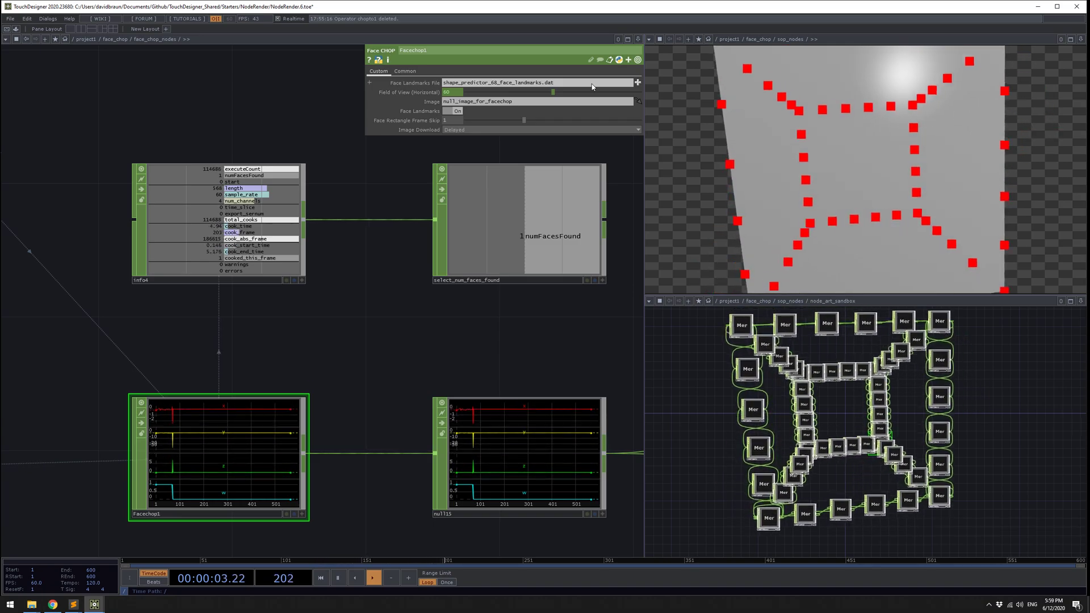
# Trace the Facechop1 output through the trim nodes to geo_debug_3d, geo_debug_2d_landmarks and face_mask_geo, ending at select1.
pyautogui.scroll(-5, 391, 299)
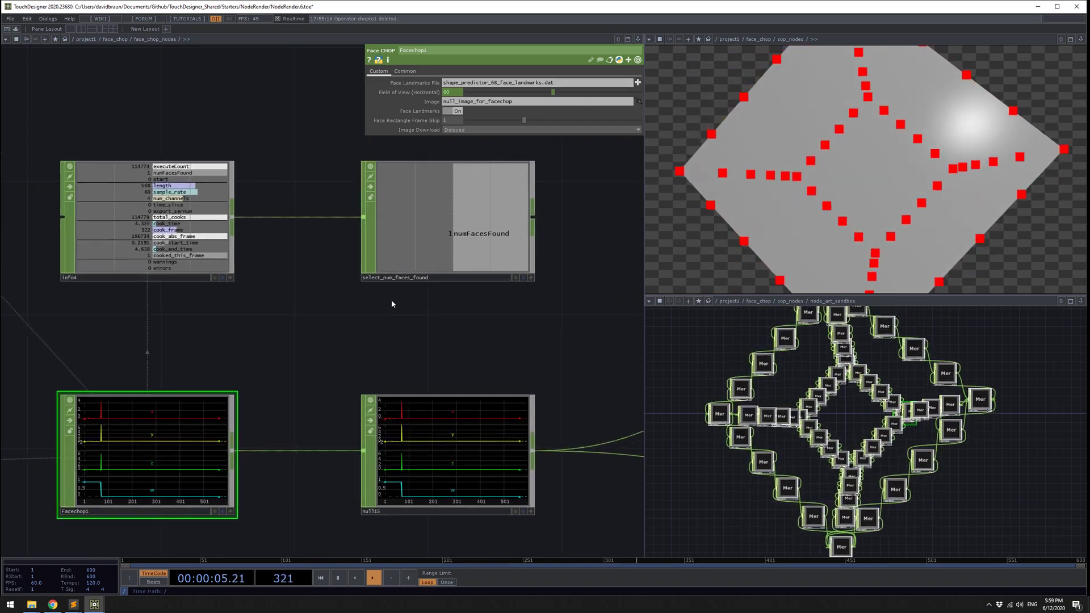
pyautogui.moveTo(473, 418); pyautogui.dragTo(270, 328)
pyautogui.scroll(-3, 270, 328)
pyautogui.moveTo(308, 360); pyautogui.dragTo(203, 370)
pyautogui.moveTo(426, 369); pyautogui.dragTo(414, 407)
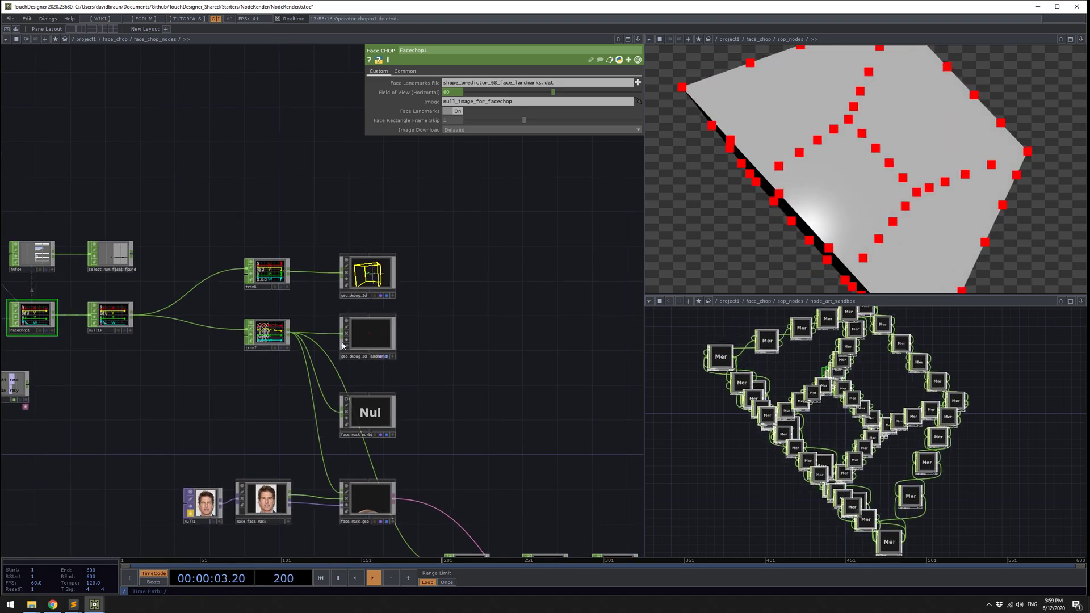
pyautogui.moveTo(320, 288); pyautogui.dragTo(435, 345, button='middle')
pyautogui.moveTo(520, 387); pyautogui.dragTo(459, 337)
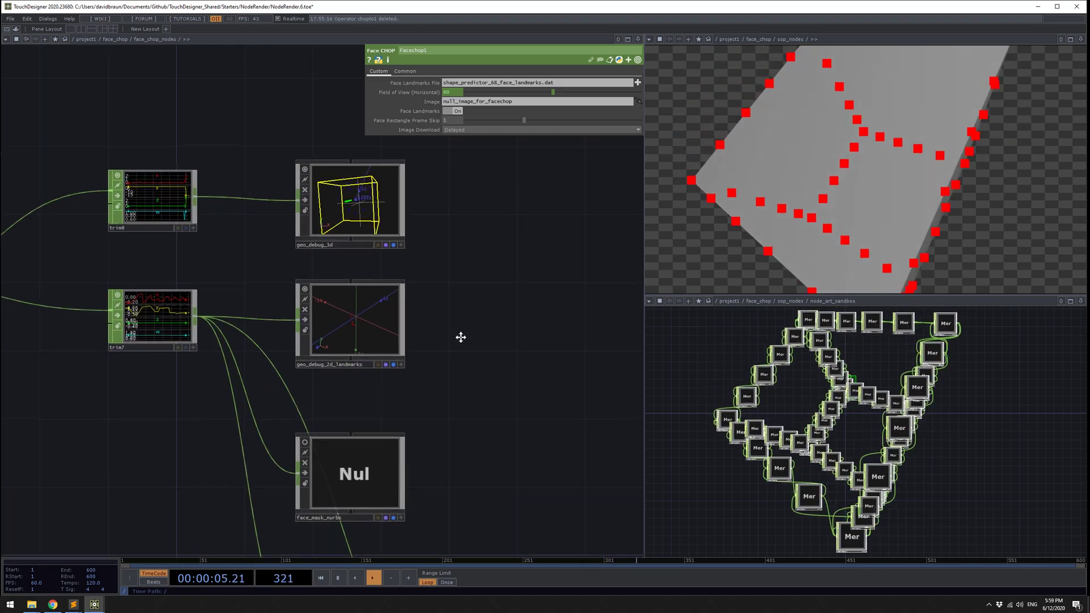
pyautogui.moveTo(457, 336); pyautogui.dragTo(426, 375, button='middle')
pyautogui.moveTo(472, 371); pyautogui.dragTo(433, 324)
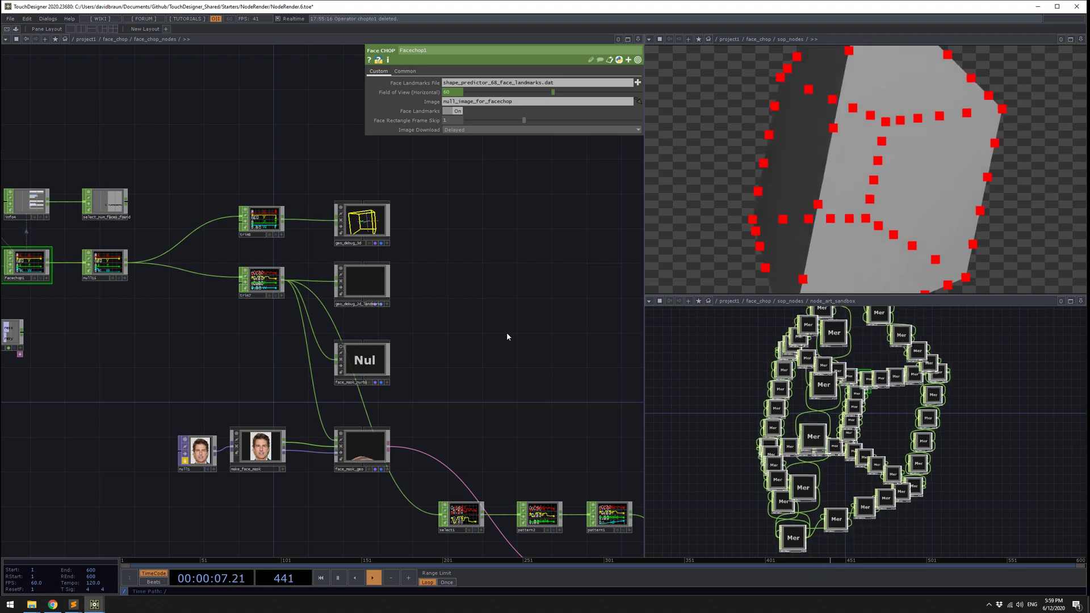
pyautogui.moveTo(499, 363); pyautogui.dragTo(408, 361)
pyautogui.moveTo(385, 301); pyautogui.dragTo(320, 133)
pyautogui.scroll(3, 283, 354)
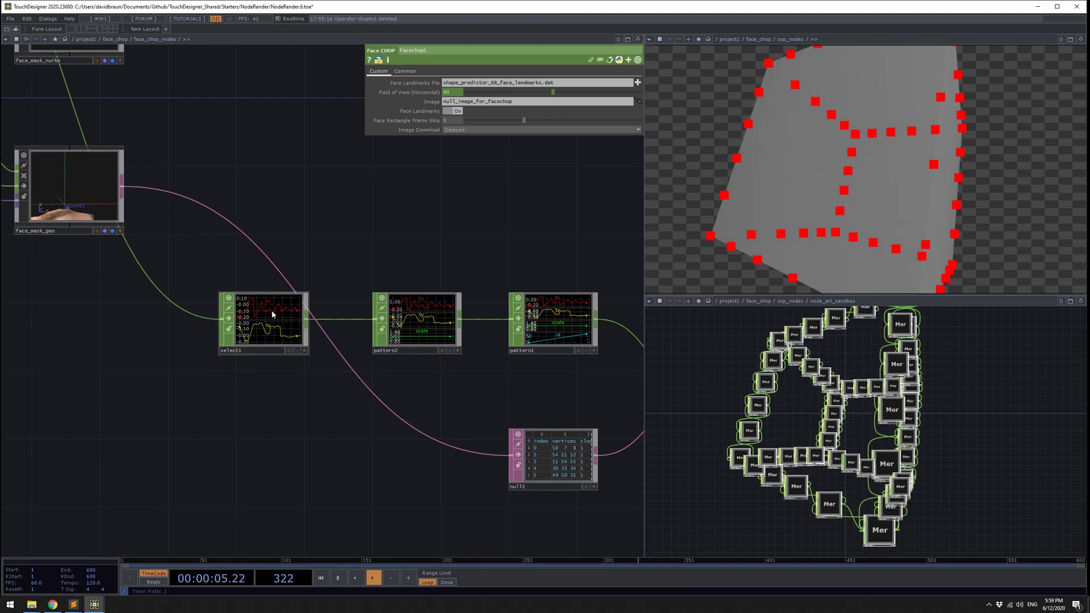
# Inspect select1's Channel Names and Rename parameters, and review how the trim7 landmarks feed into it.
pyautogui.click(272, 310)
pyautogui.moveTo(271, 232); pyautogui.dragTo(494, 373)
pyautogui.scroll(-3, 494, 373)
pyautogui.middleClick(292, 171)
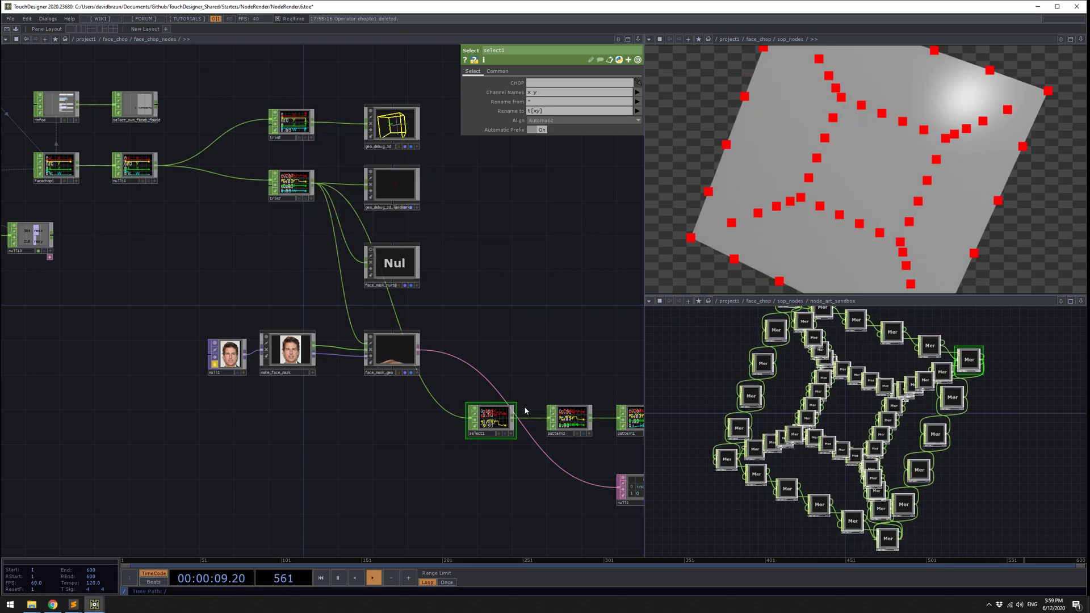
pyautogui.scroll(3, 505, 421)
pyautogui.moveTo(452, 329); pyautogui.dragTo(213, 293)
pyautogui.moveTo(385, 415); pyautogui.dragTo(288, 372)
pyautogui.moveTo(344, 396); pyautogui.dragTo(398, 418)
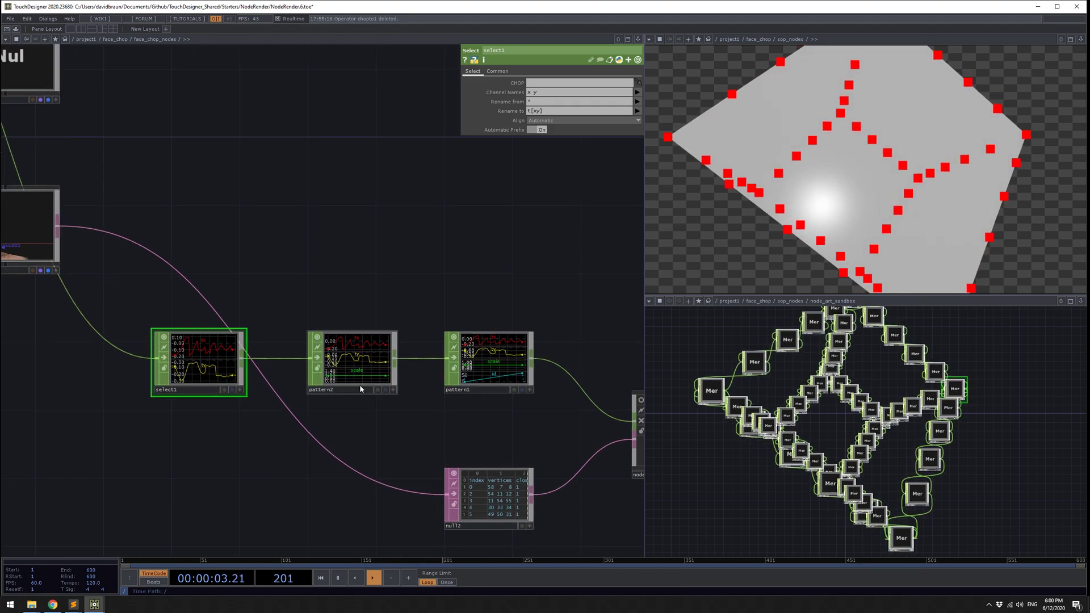
# Inspect the Channel parameters of pattern2, which adds the scale channel, and the nodes following it.
pyautogui.click(358, 356)
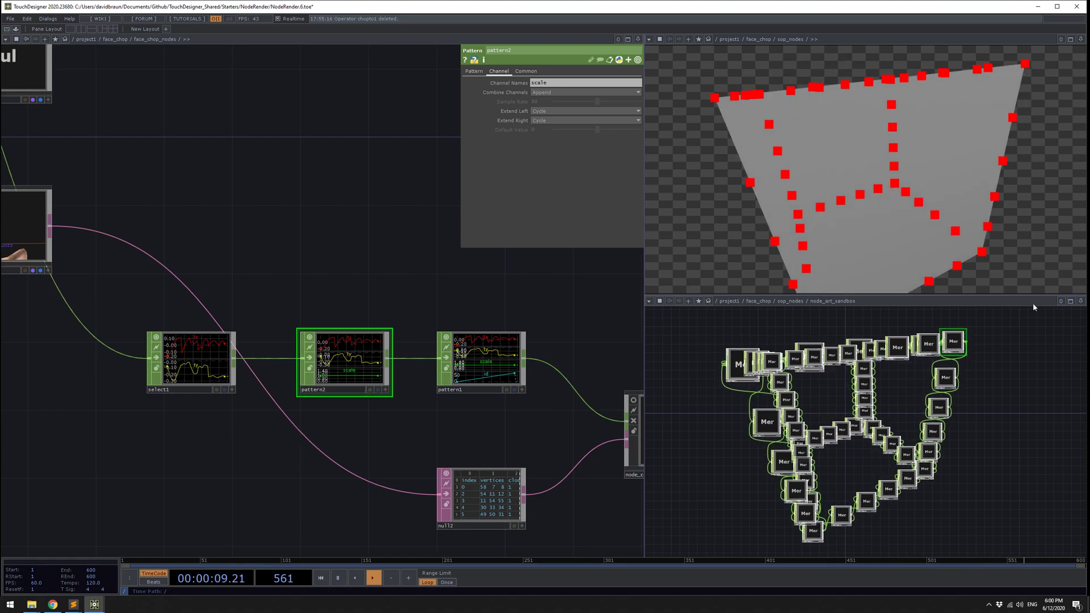
pyautogui.moveTo(420, 303); pyautogui.dragTo(210, 271)
pyautogui.scroll(-4, 477, 325)
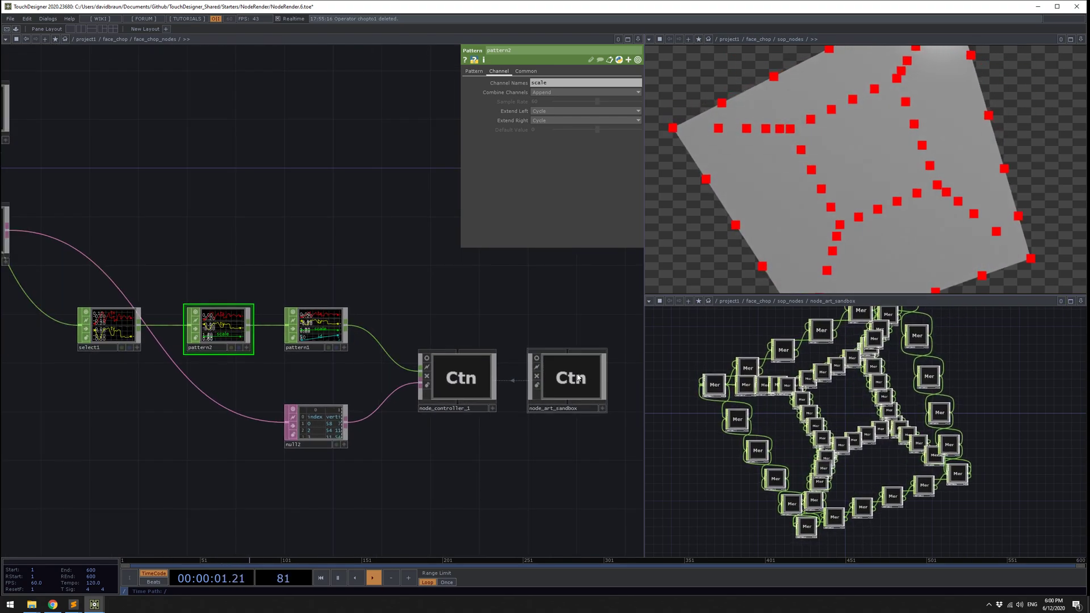
# Enter this network's node_art_sandbox container to check its contents and return to face_chop_nodes.
pyautogui.click(578, 377)
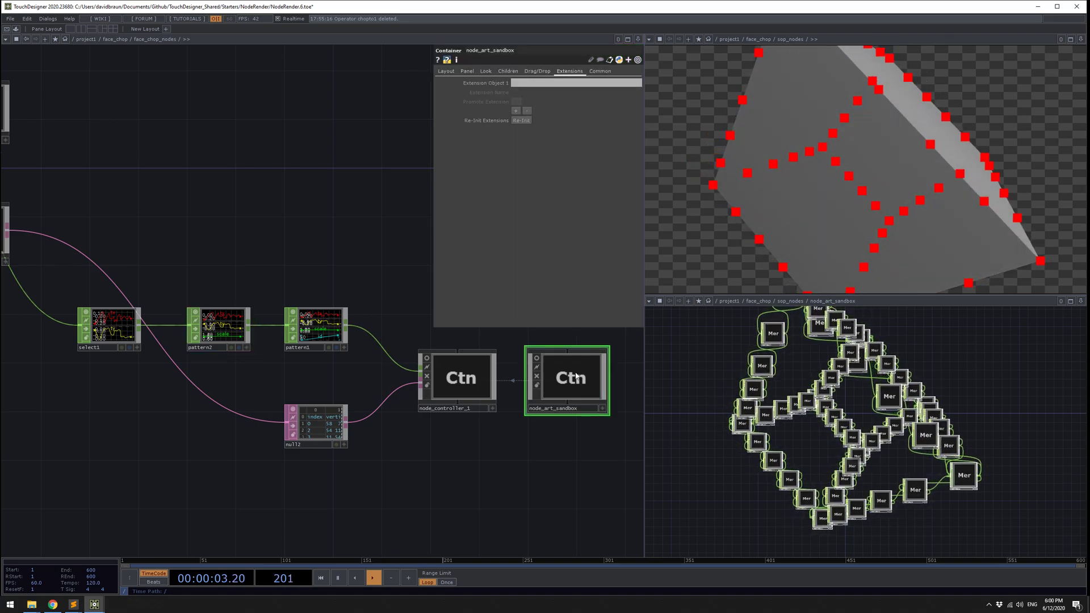
pyautogui.doubleClick(578, 378)
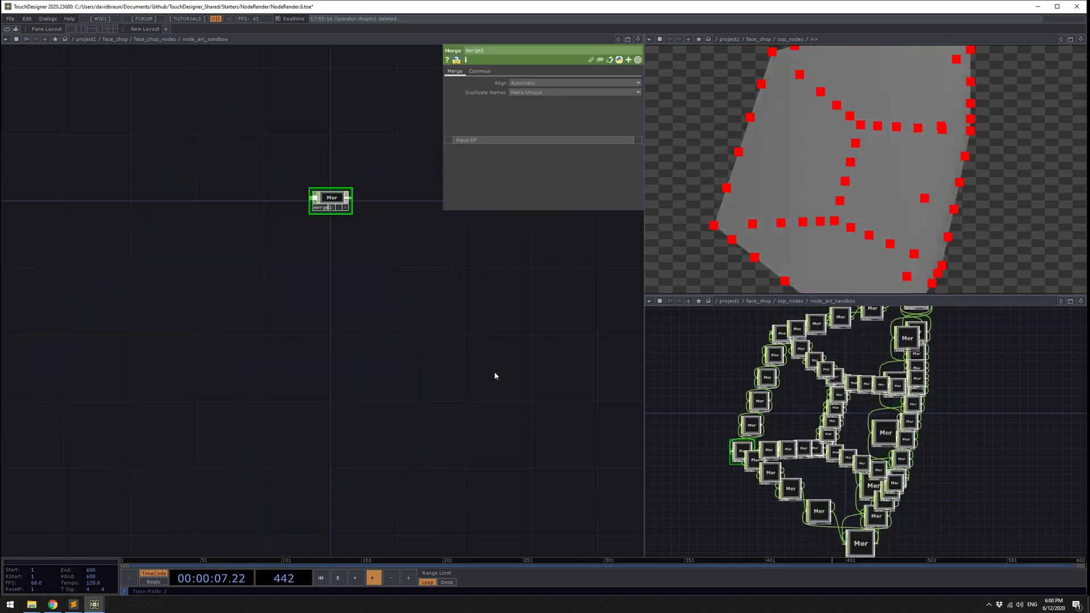
pyautogui.press('u')
# Select pattern2 again and inspect its Pattern parameters, including Type and Amplitude.
pyautogui.moveTo(538, 466); pyautogui.dragTo(642, 502)
pyautogui.moveTo(368, 413); pyautogui.dragTo(460, 442)
pyautogui.click(421, 397)
pyautogui.scroll(3, 432, 414)
pyautogui.scroll(2, 443, 416)
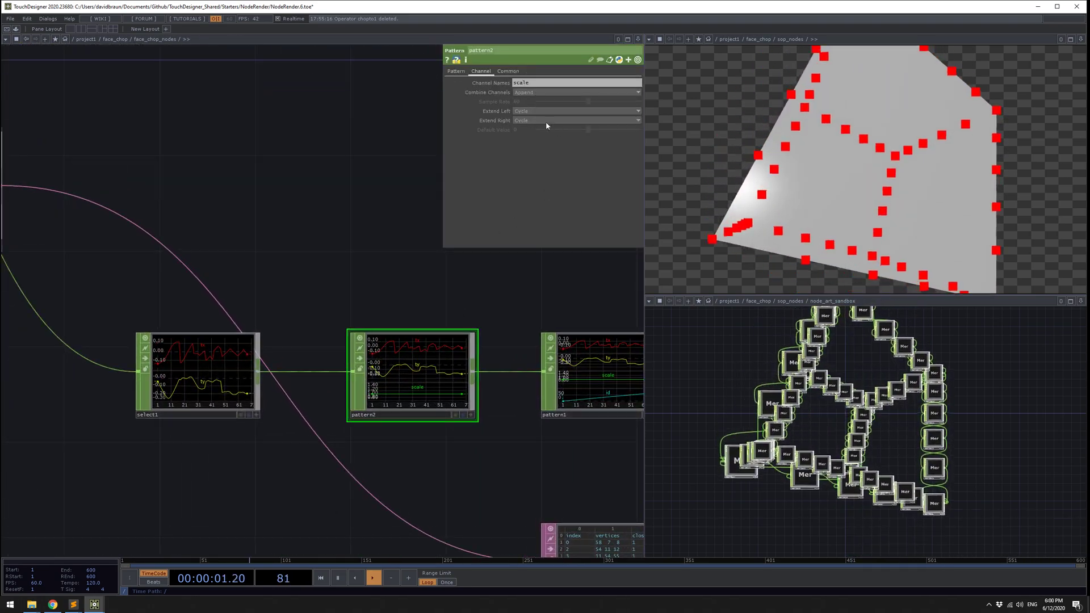
pyautogui.click(456, 72)
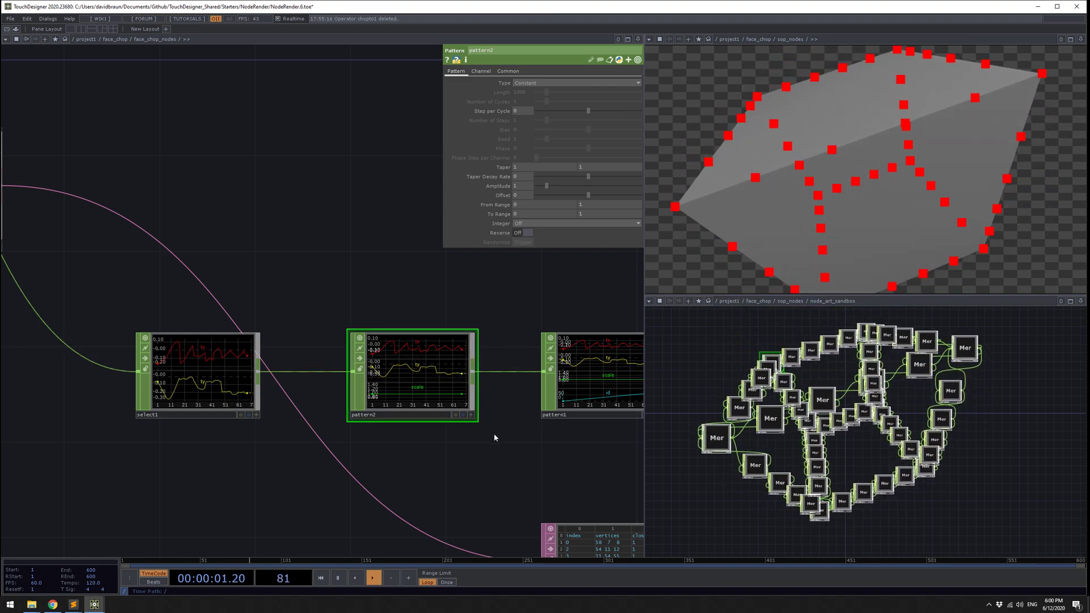
# Review the network from the trim nodes through face_mask_geo and the pattern nodes to node_controller_1.
pyautogui.scroll(-3, 377, 380)
pyautogui.moveTo(266, 278); pyautogui.dragTo(494, 394)
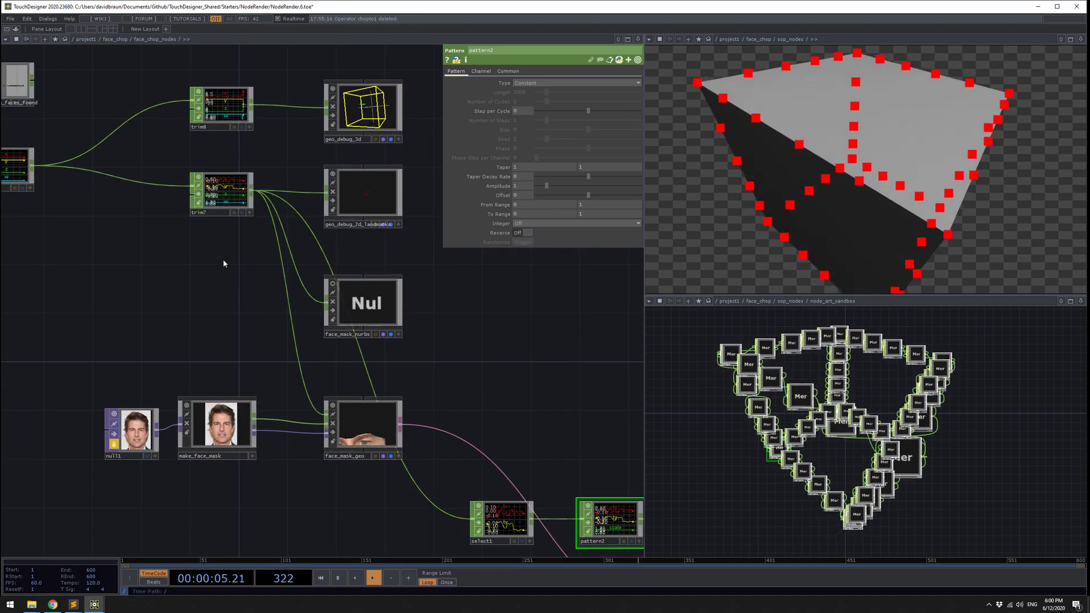
pyautogui.moveTo(244, 265); pyautogui.dragTo(267, 331)
pyautogui.moveTo(323, 417); pyautogui.dragTo(436, 470)
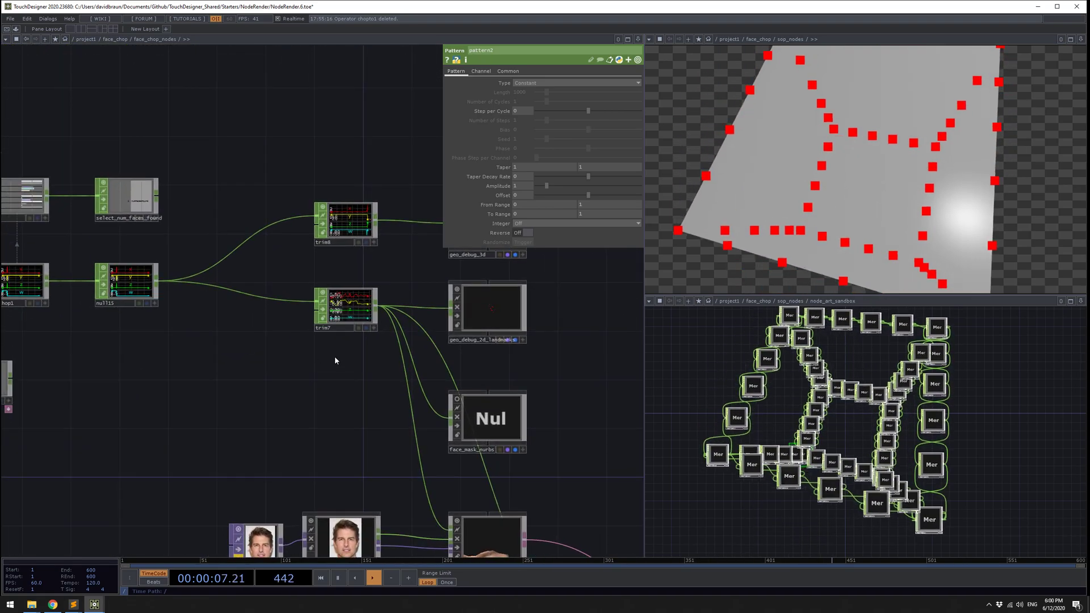
pyautogui.moveTo(423, 343); pyautogui.dragTo(149, 210)
pyautogui.moveTo(461, 535); pyautogui.dragTo(323, 389)
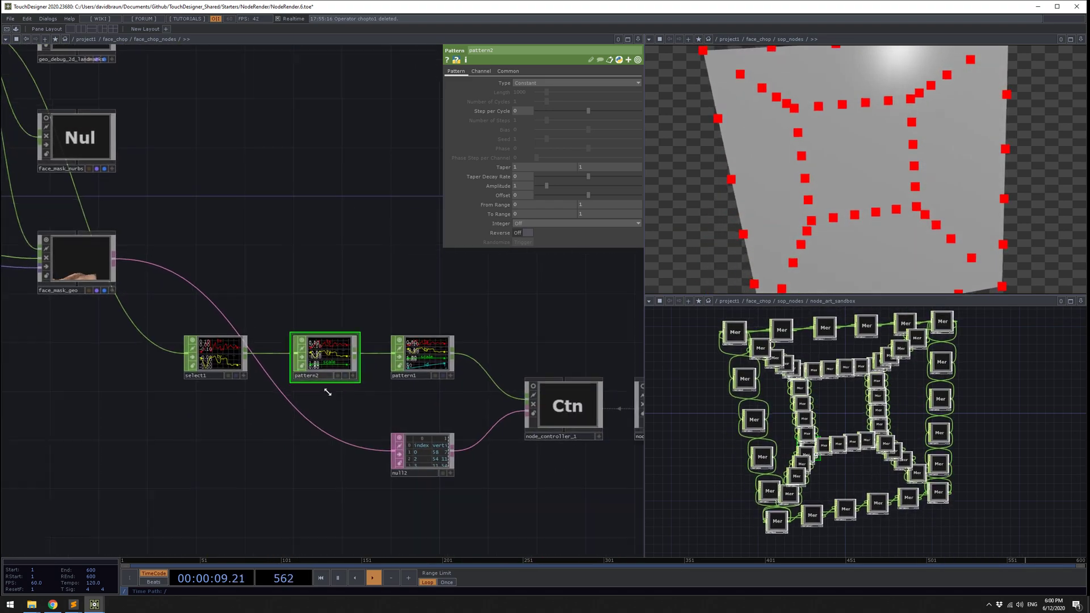
# Select pattern1 and show only its non-default parameters to review the Ramp Samples type and id channel.
pyautogui.scroll(3, 314, 378)
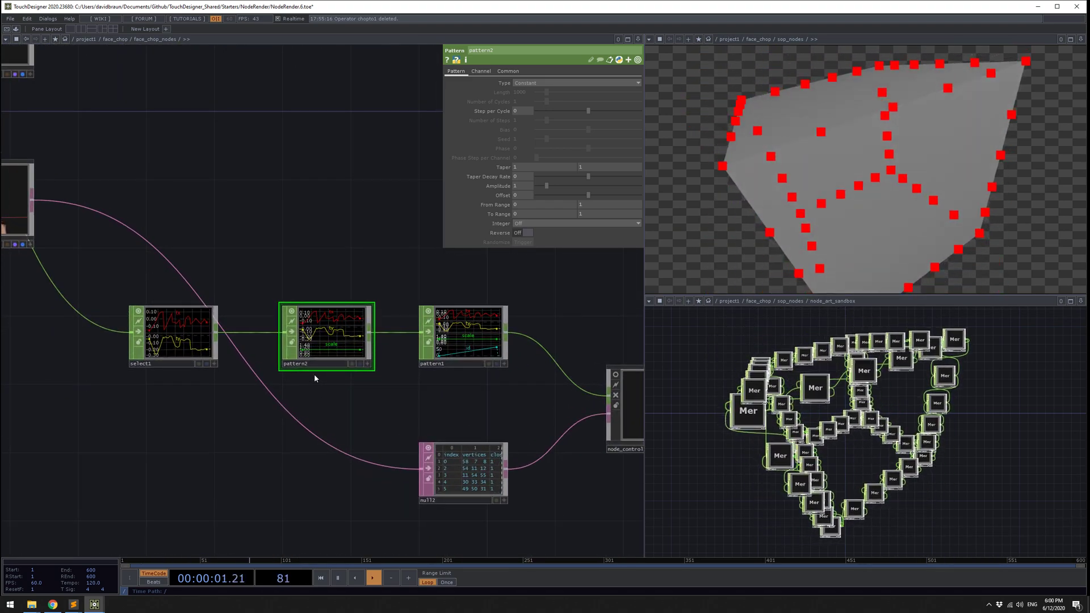
pyautogui.moveTo(385, 397); pyautogui.dragTo(303, 383)
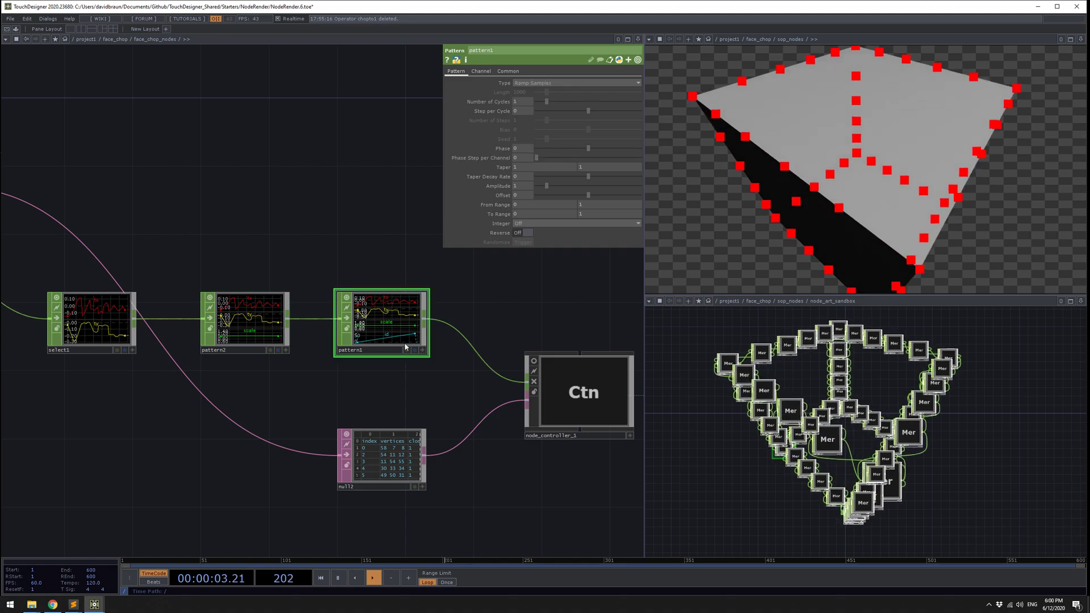
pyautogui.click(382, 318)
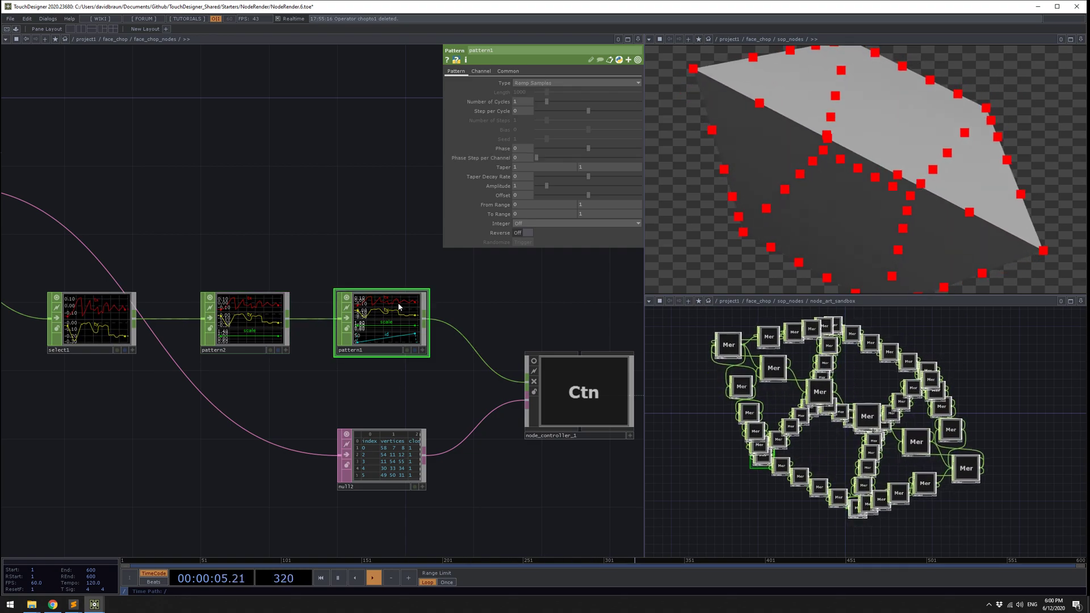
pyautogui.click(637, 59)
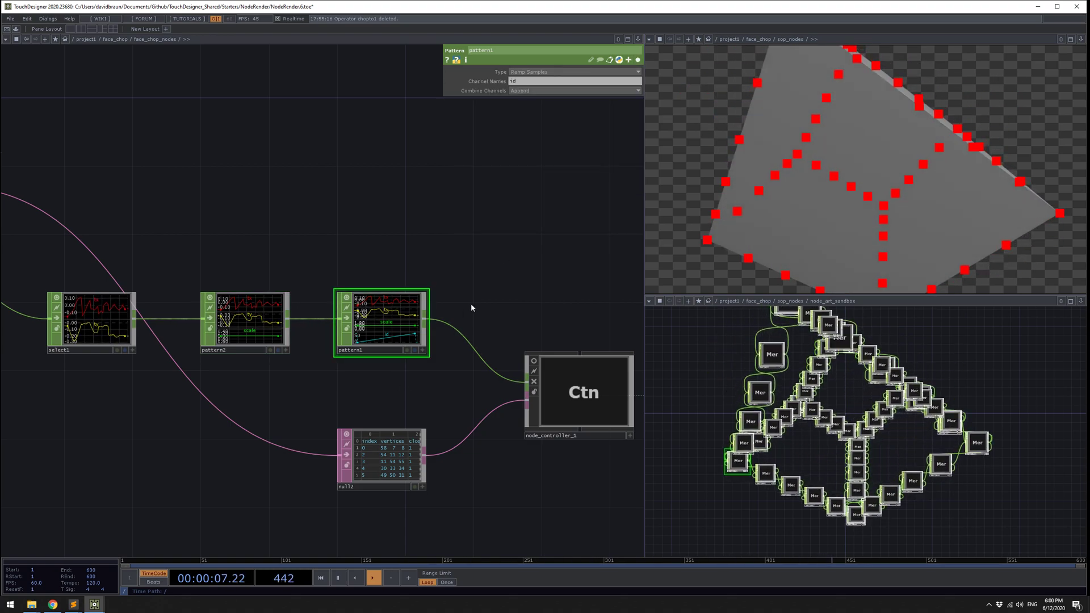
# Follow the connections from pattern1 through node_controller_1 and enter node_art_sandbox to view the face-shaped arrangement of merge nodes.
pyautogui.scroll(3, 409, 331)
pyautogui.moveTo(394, 375); pyautogui.dragTo(240, 258)
pyautogui.scroll(-3, 397, 352)
pyautogui.moveTo(454, 321); pyautogui.dragTo(369, 339)
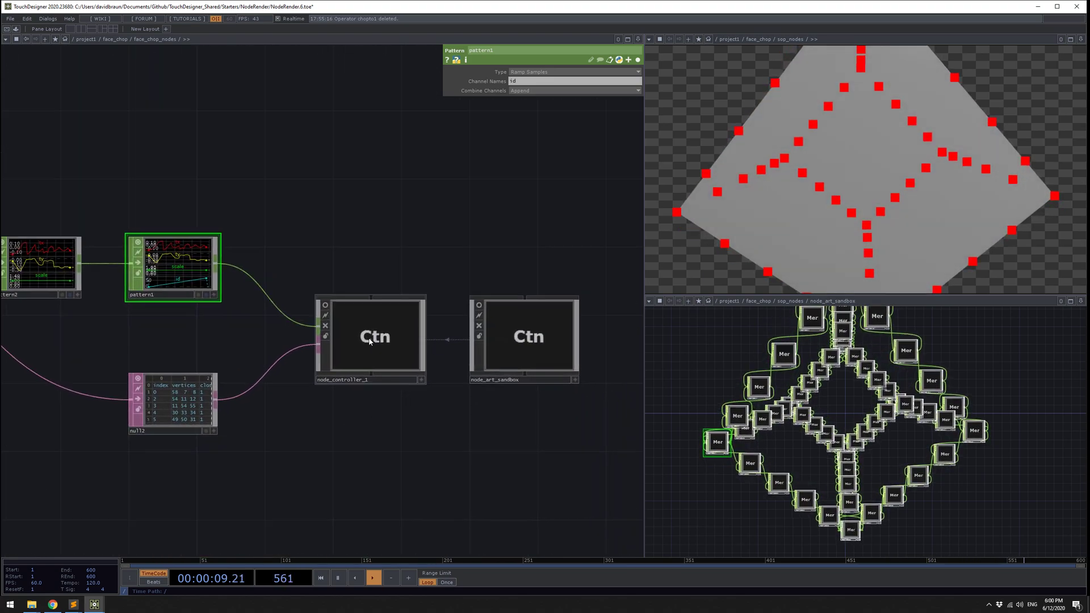
pyautogui.scroll(2, 369, 341)
pyautogui.moveTo(506, 427); pyautogui.dragTo(372, 407)
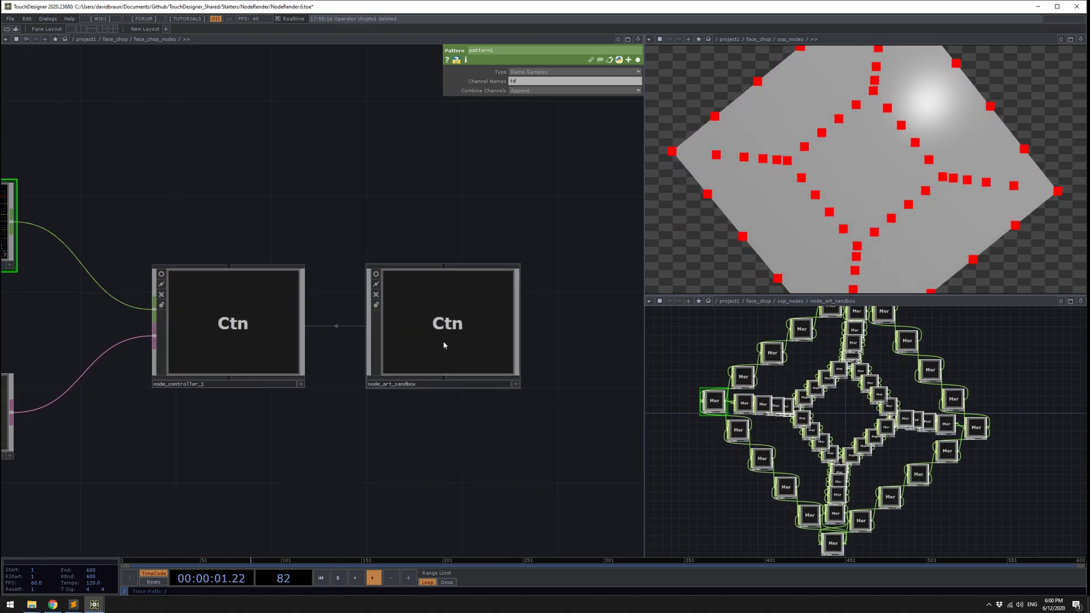
pyautogui.click(444, 343)
pyautogui.press('i')
pyautogui.moveTo(527, 428); pyautogui.dragTo(548, 410)
pyautogui.scroll(-4, 547, 410)
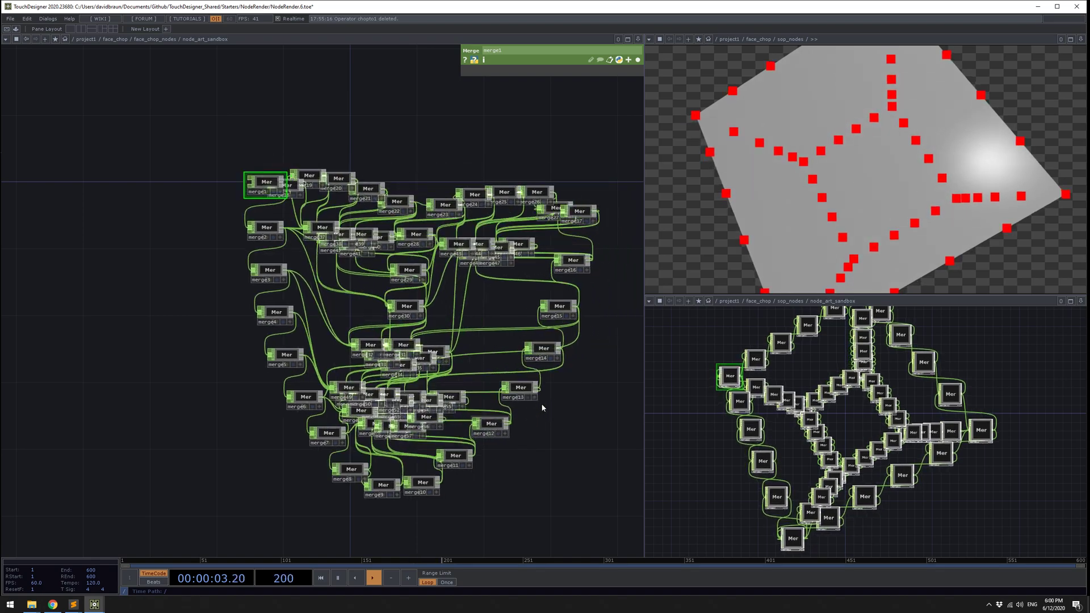
# Open node_controller_1's parameters in a floating window and enter node_art_sandbox again.
pyautogui.rightClick(210, 297)
pyautogui.click(241, 238)
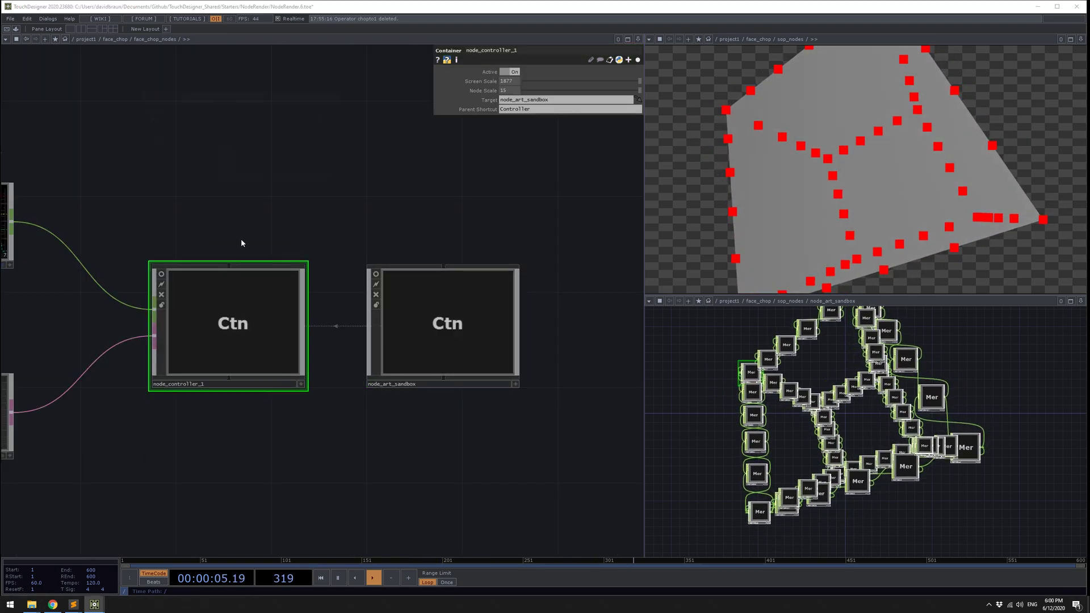
pyautogui.moveTo(352, 238); pyautogui.dragTo(428, 267)
pyautogui.press('i')
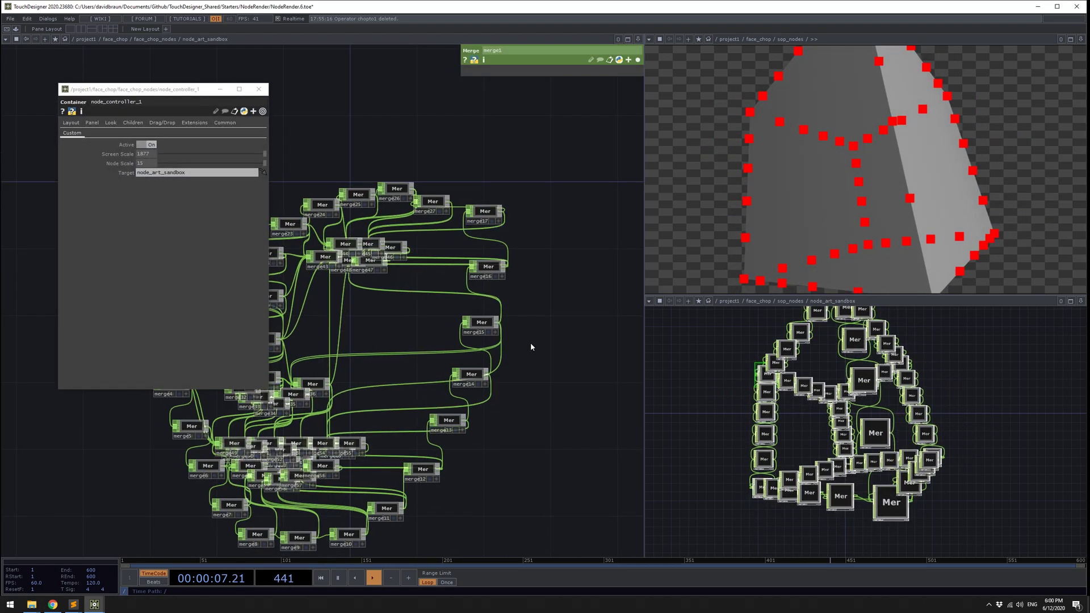
# Move the floating parameter window clear of the face nodes and set node_controller_1's Node Scale to 72.
pyautogui.moveTo(158, 106); pyautogui.dragTo(854, 210)
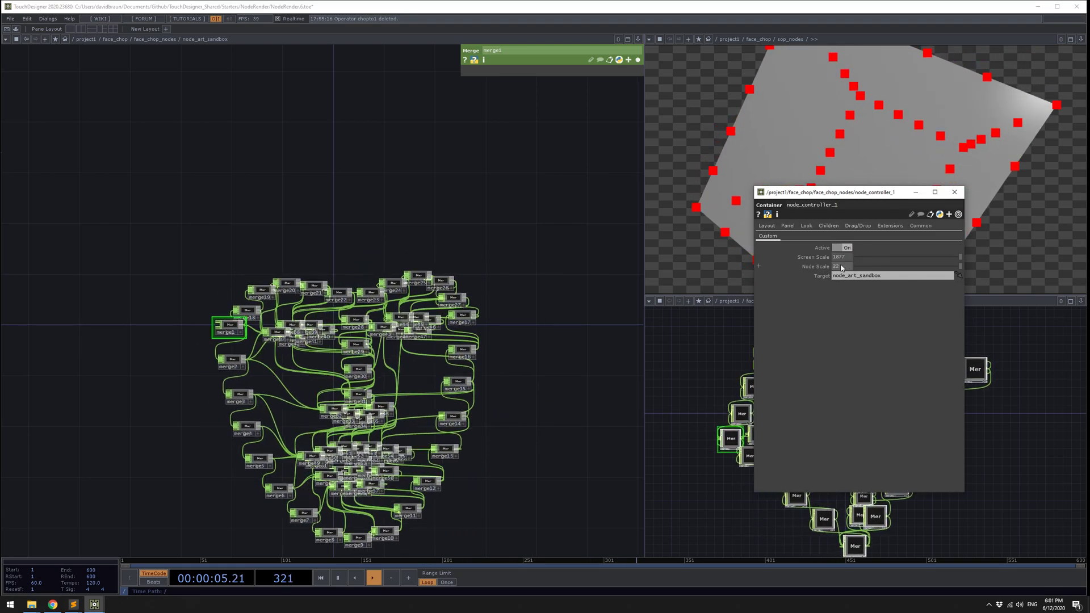
pyautogui.moveTo(842, 267); pyautogui.dragTo(815, 261, button='middle')
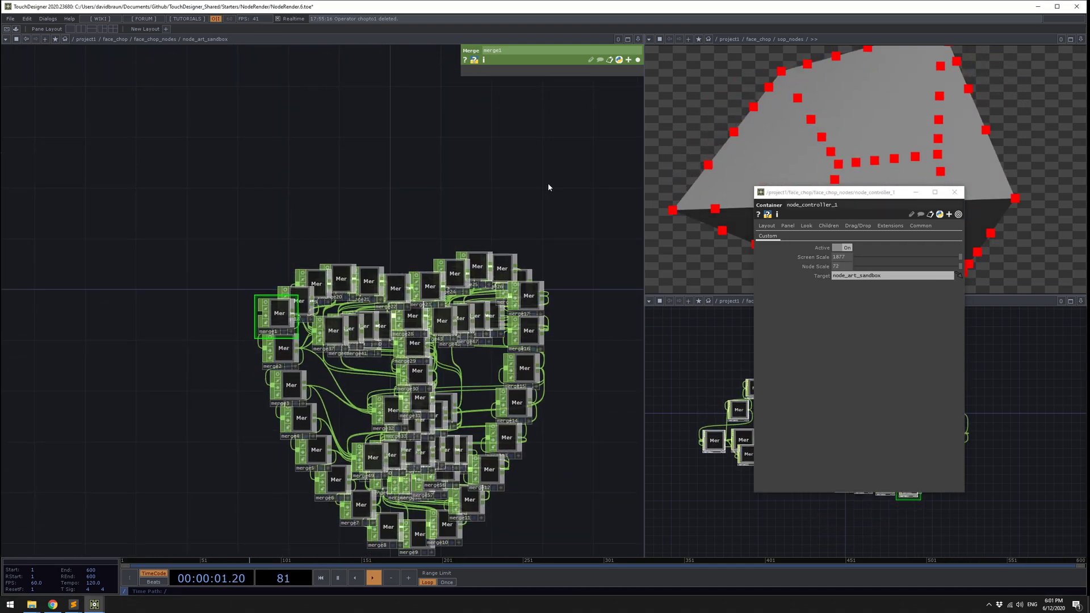
# Switch to the web browser and view the Instagram post about FaceNode's debut.
pyautogui.hotkey('alt', 'Tab')
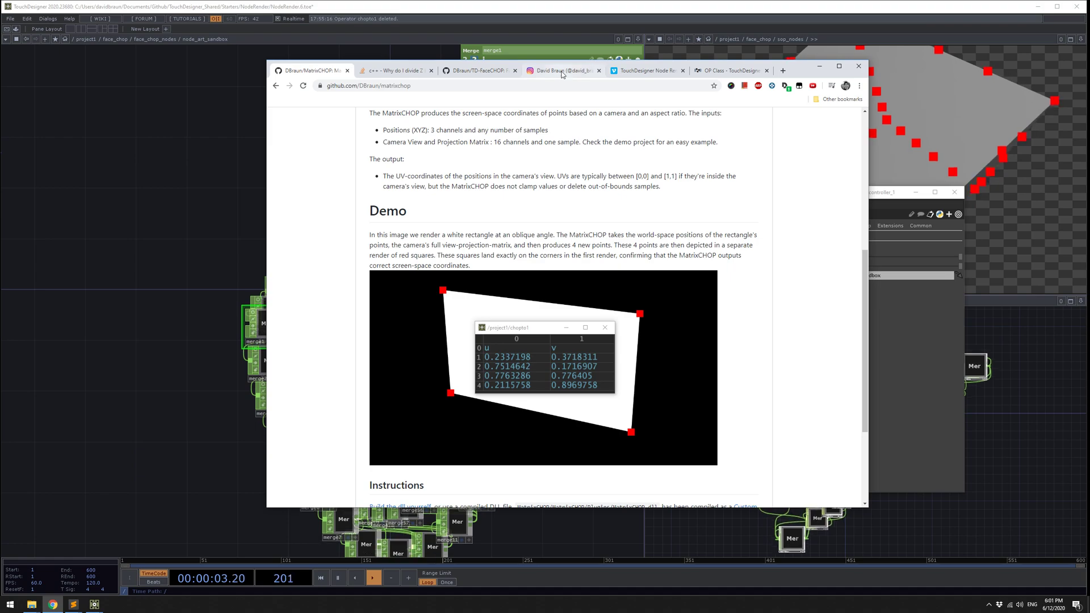
pyautogui.click(562, 72)
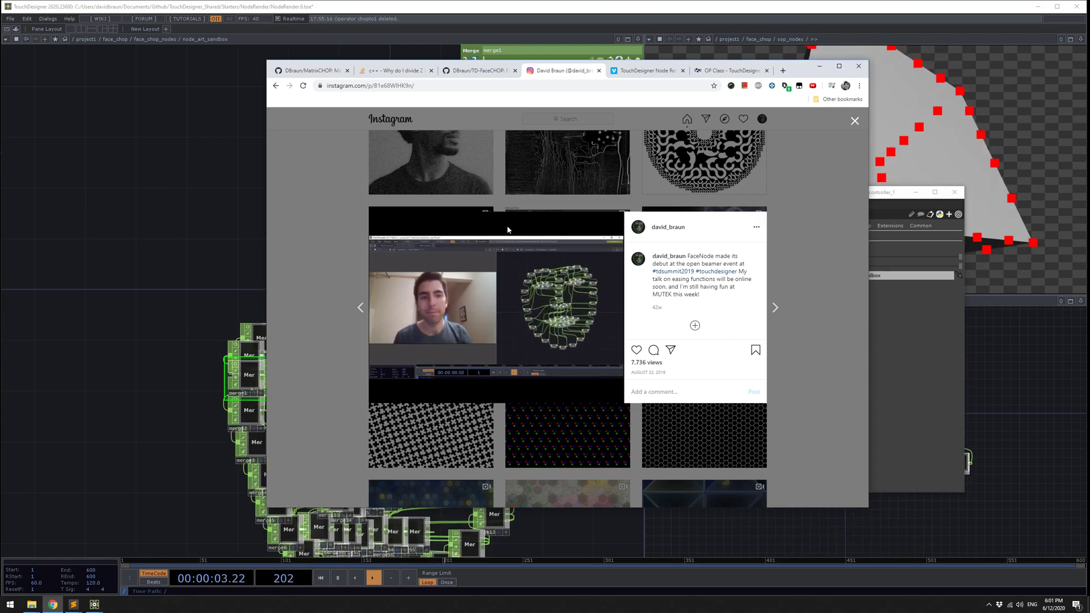
# Review the node appearance and connection members in the OP Class documentation, then return to the TouchDesigner network.
pyautogui.click(724, 71)
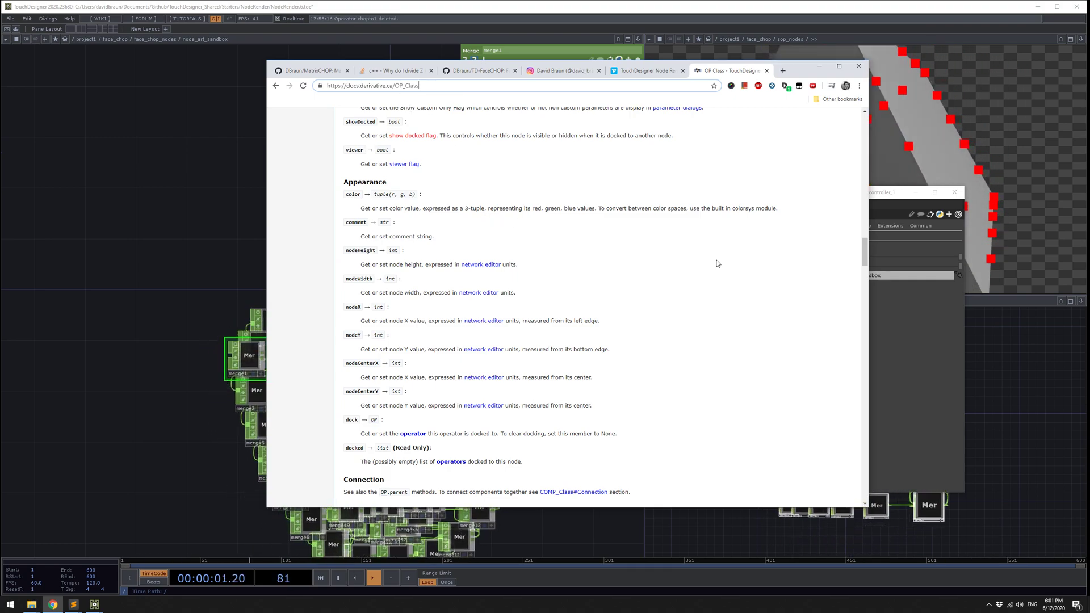
pyautogui.moveTo(860, 260); pyautogui.dragTo(850, 121)
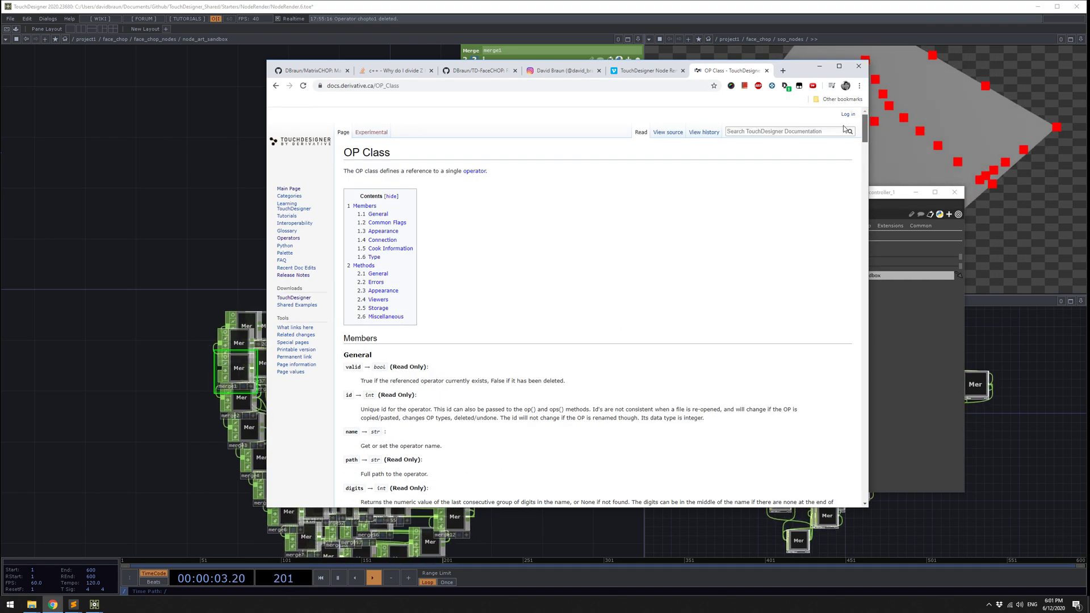
pyautogui.scroll(-15, 844, 135)
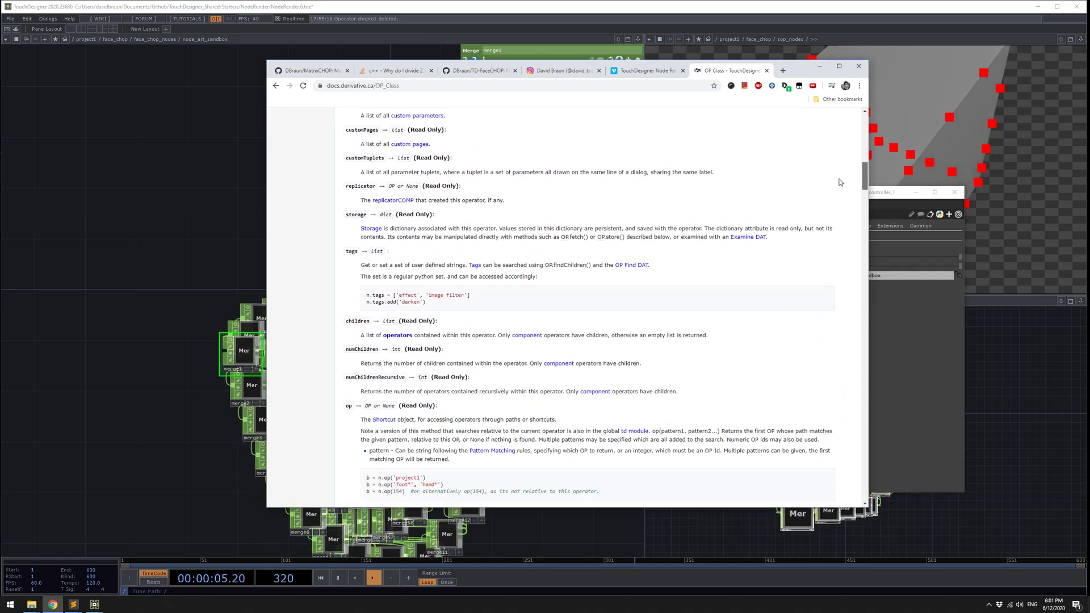
pyautogui.scroll(-20, 841, 182)
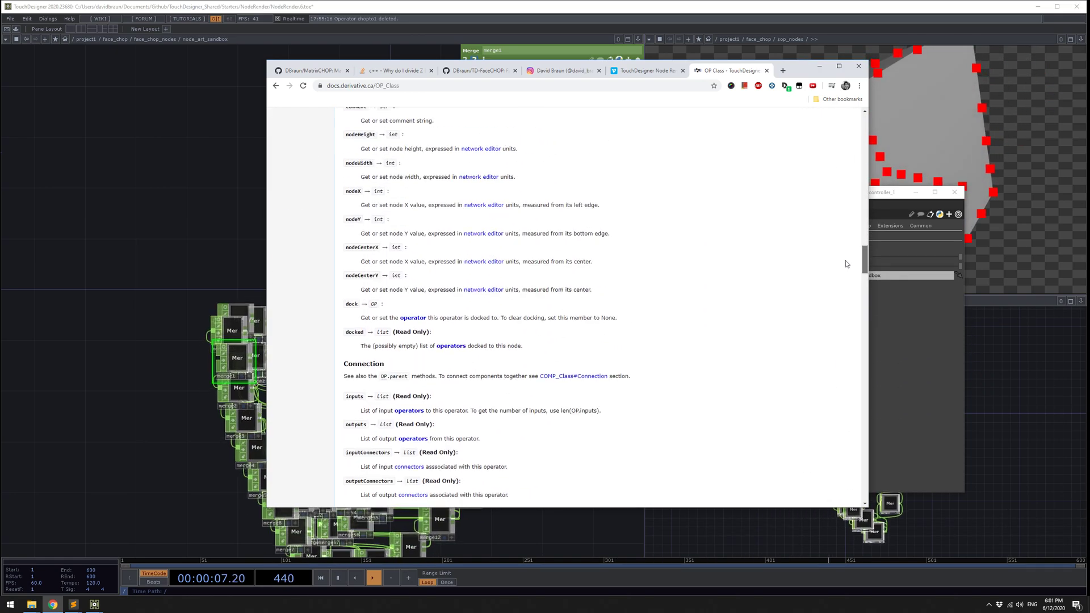
pyautogui.scroll(2, 847, 264)
pyautogui.scroll(-1, 850, 260)
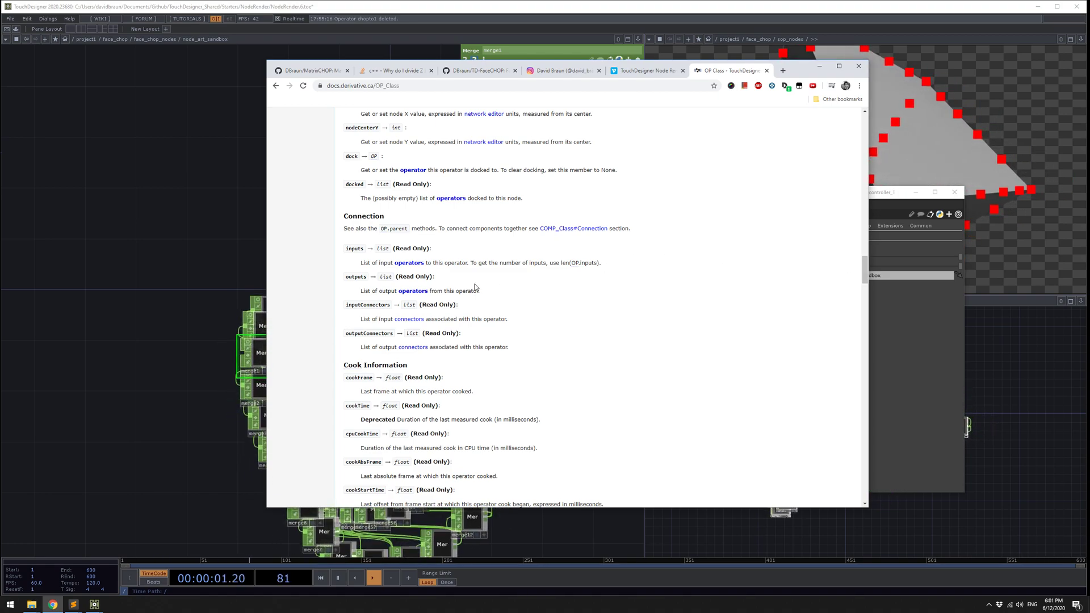
pyautogui.click(195, 203)
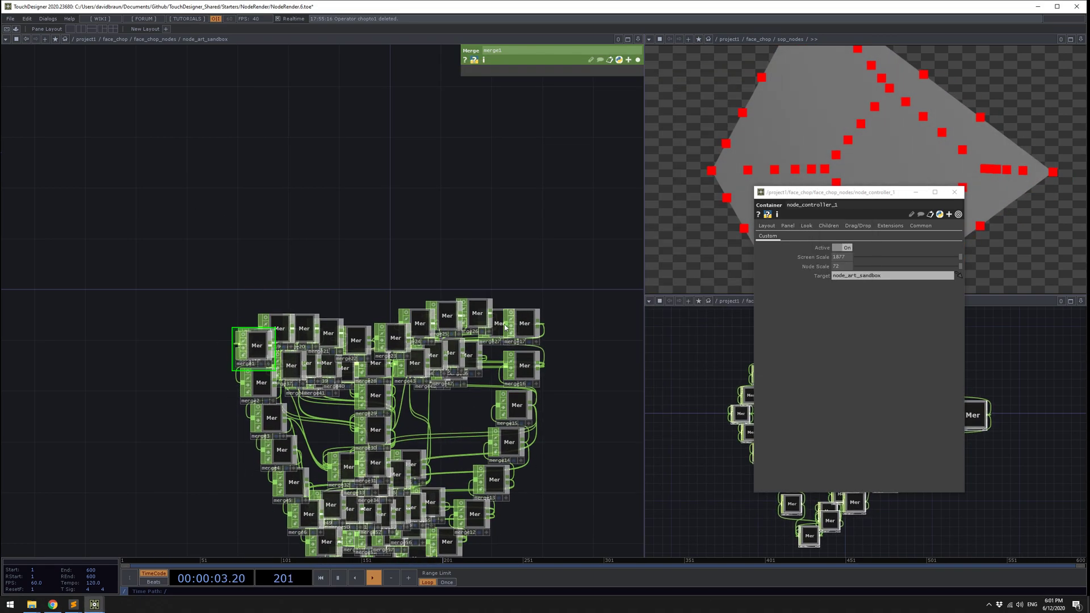